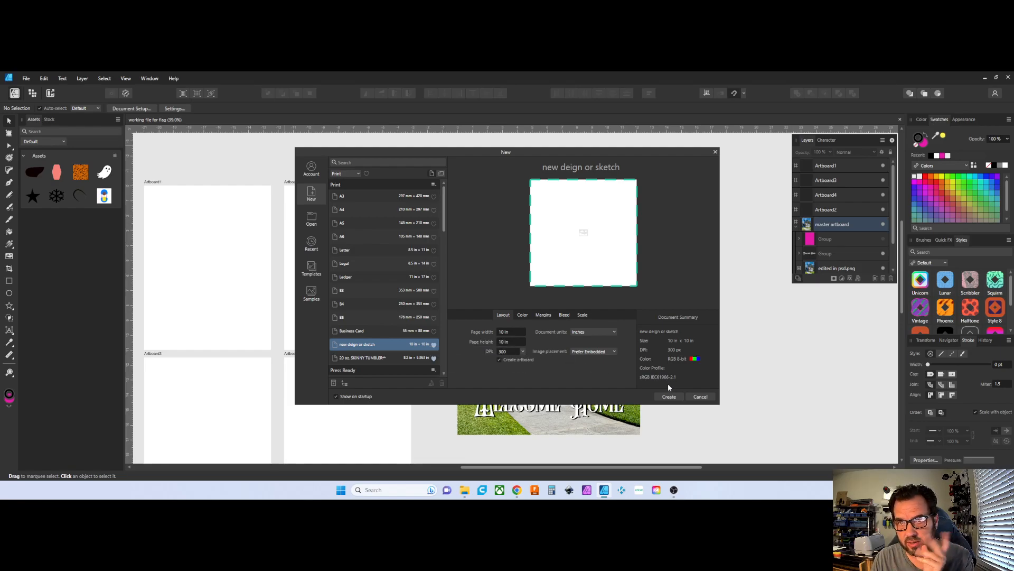
Create a 10 x 10 in document at 300 DPI from the new design or sketch preset with a transparent background
click(523, 314)
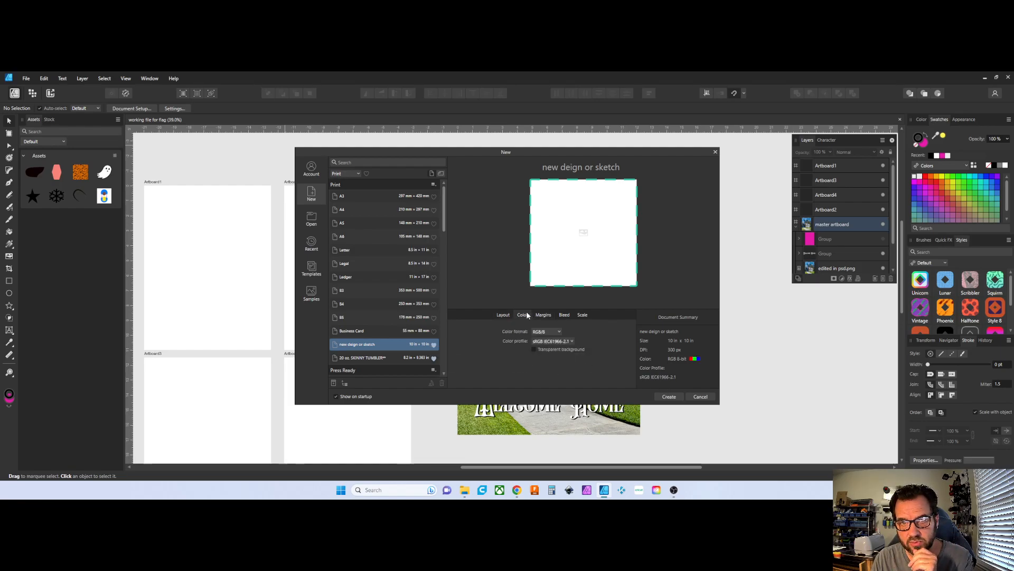
click(534, 349)
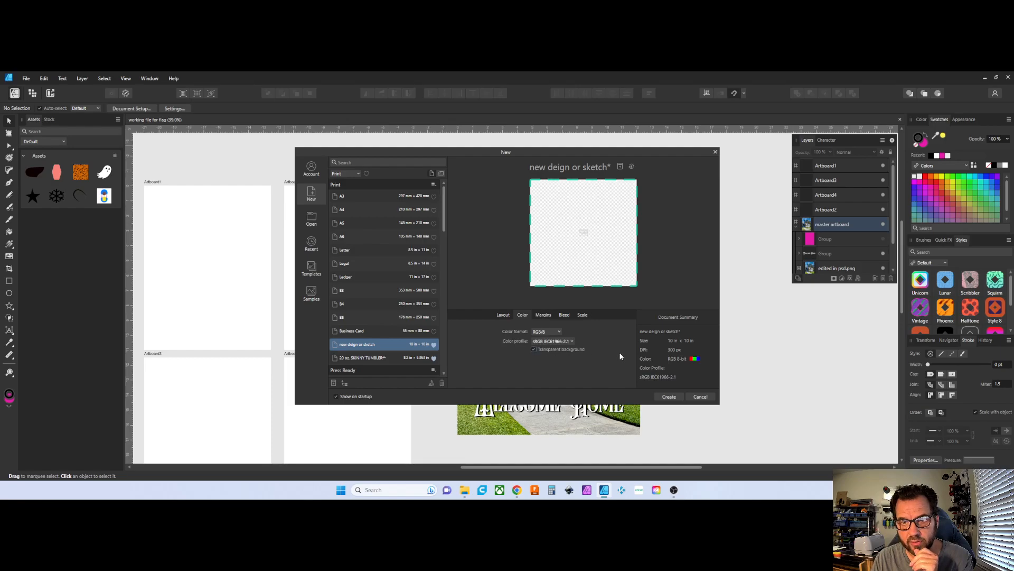
click(669, 396)
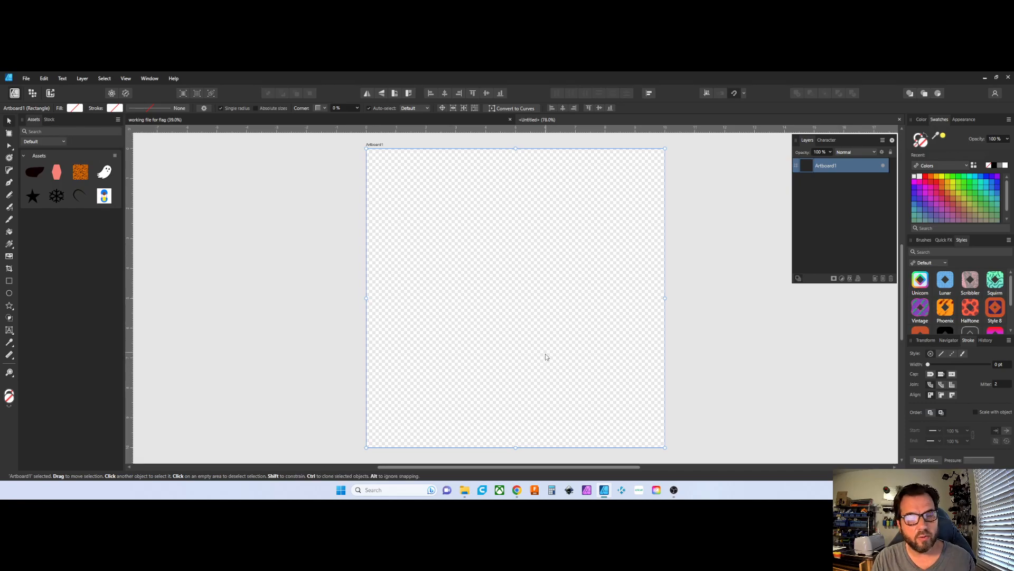
Switch to Chrome, open the MOONEYES logo image from the Facebook group post, and copy it
click(522, 492)
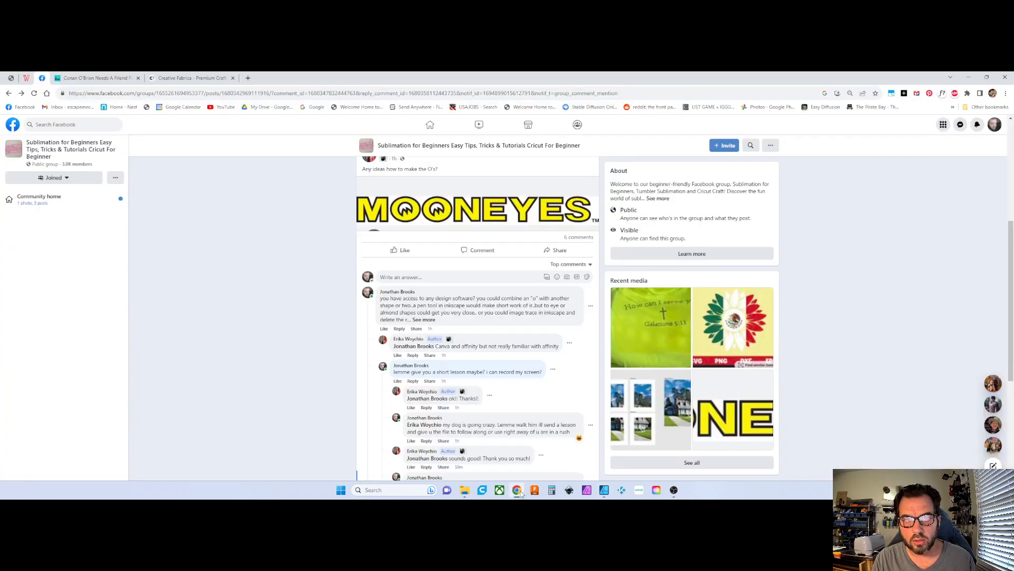
click(452, 215)
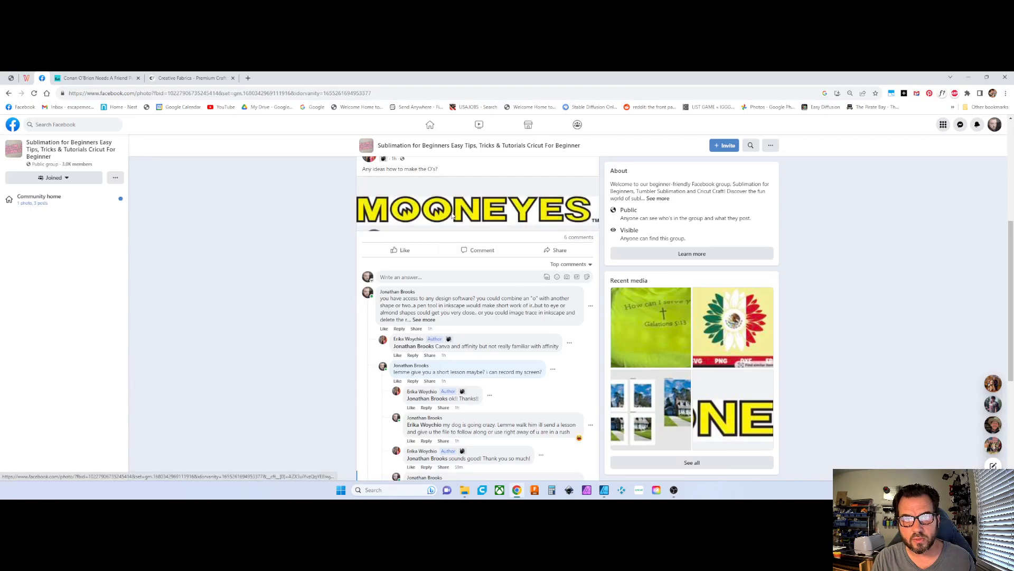
right_click(414, 314)
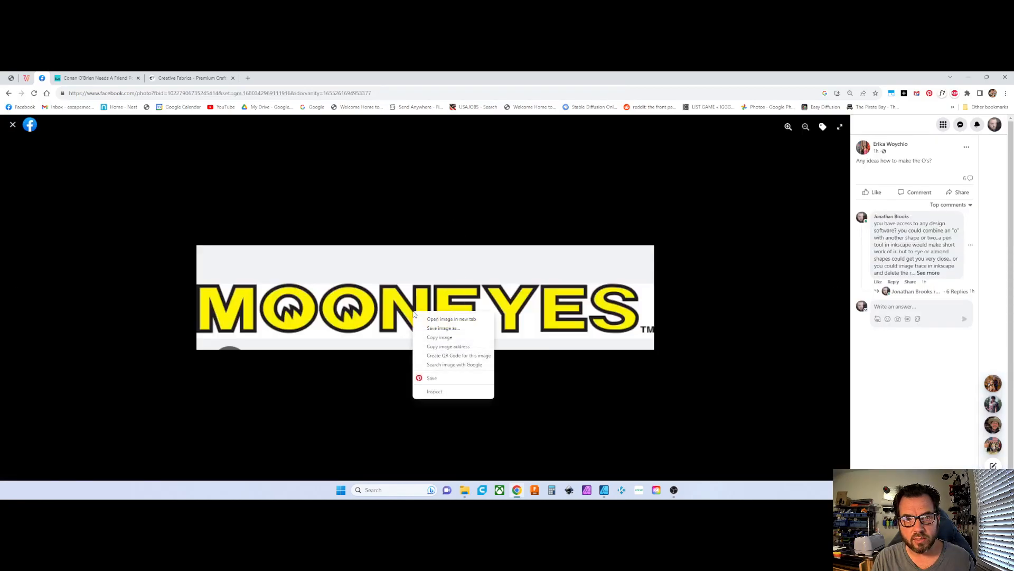
click(453, 337)
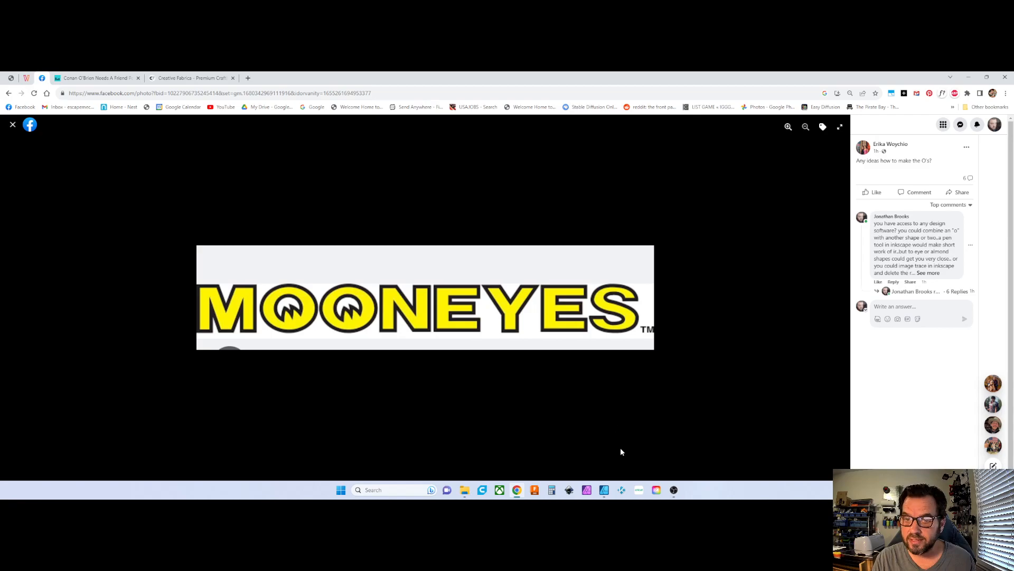
Switch back to Affinity Designer and paste the copied MOONEYES logo onto the blank artboard
click(604, 490)
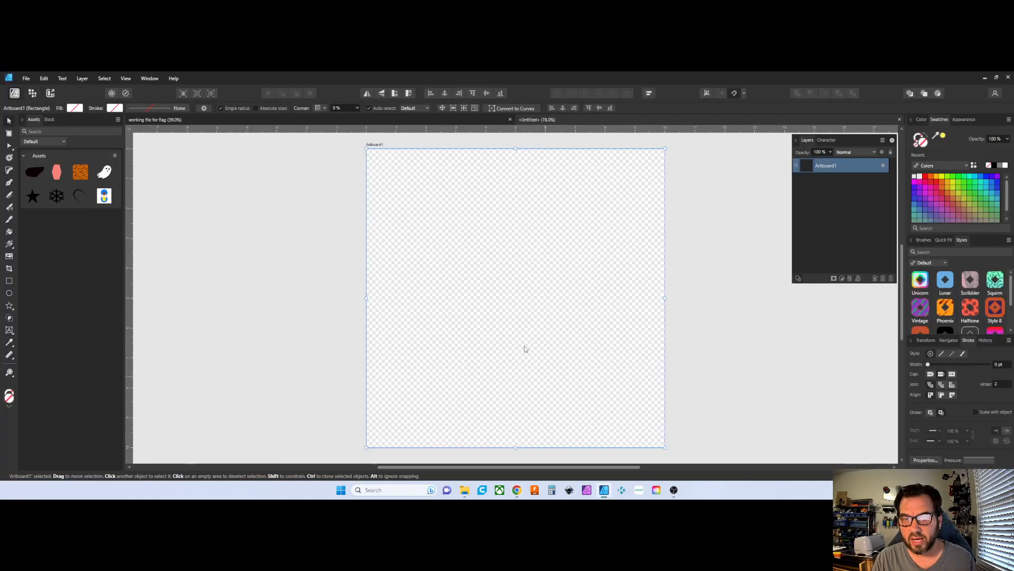
click(43, 79)
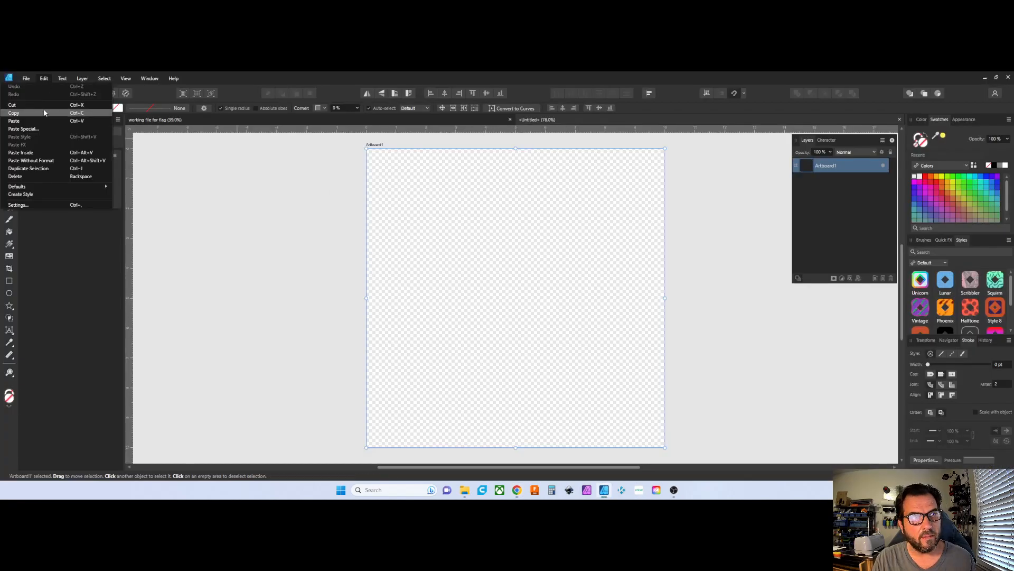
click(21, 120)
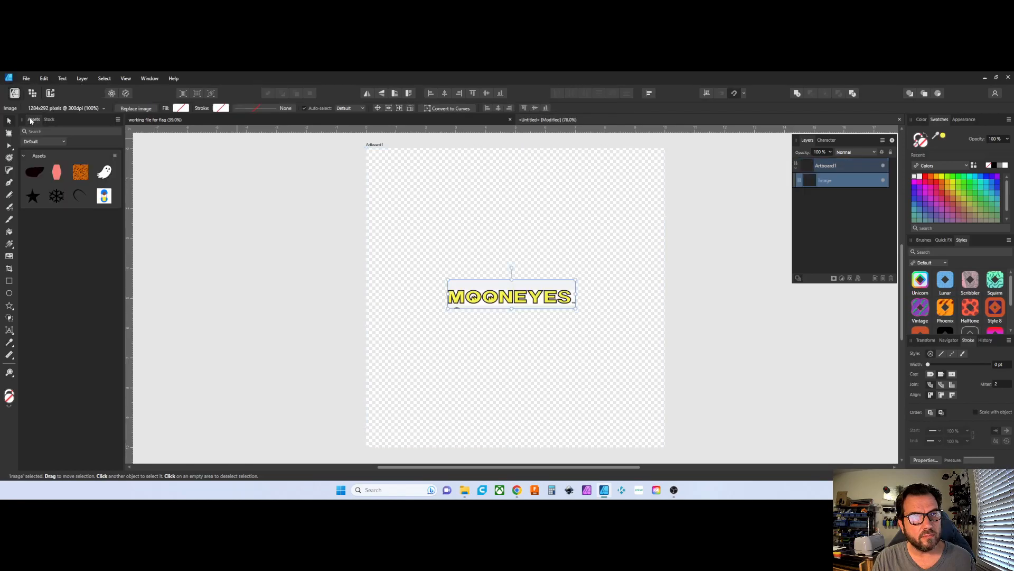
Enlarge the pasted logo to about 172% and place a duplicate of it outside the artboard as a reference
drag(576, 311, 664, 346)
drag(628, 314, 288, 225)
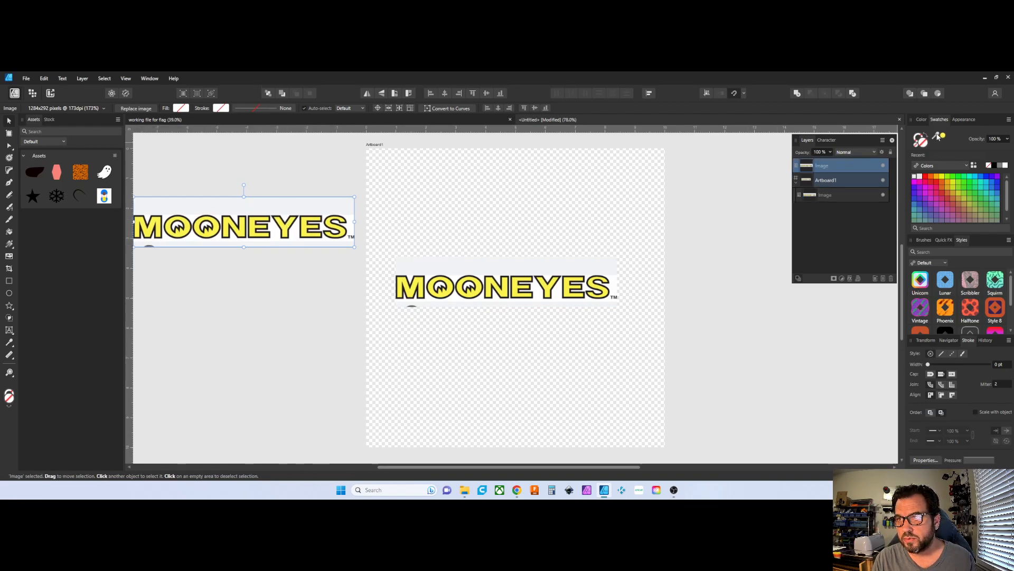
Sample the logo's yellow, then draw a circle below the logo on the artboard and fill it with that yellow
drag(936, 138, 554, 280)
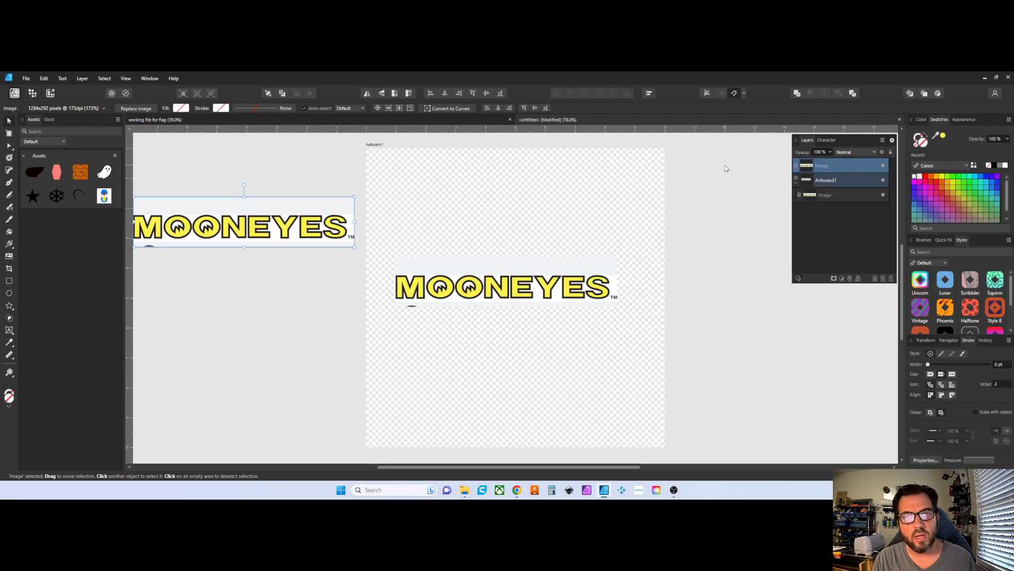
click(9, 293)
drag(443, 315, 492, 366)
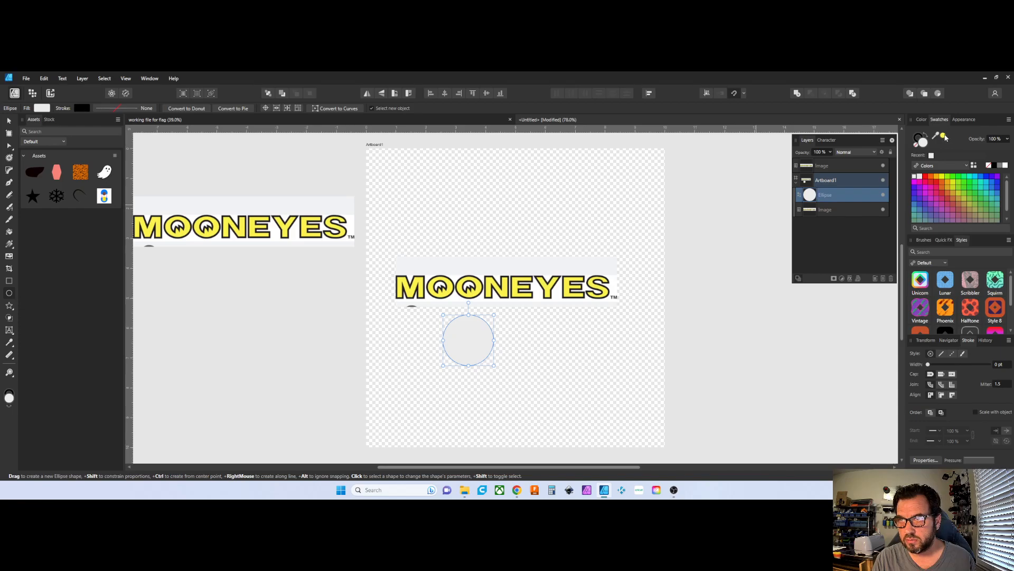
click(943, 136)
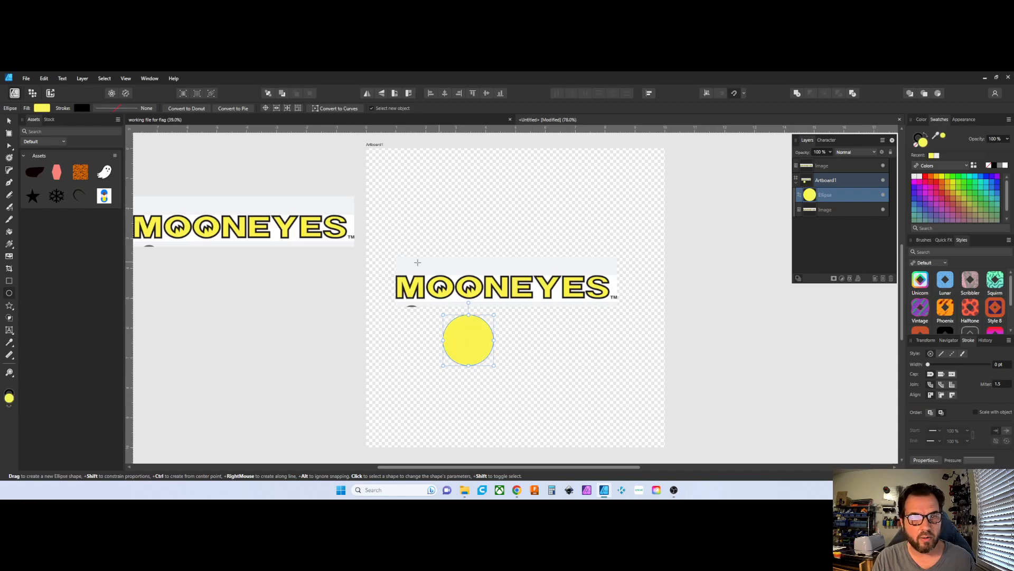
Lower the opacity of the logo image on the artboard to 32% for tracing
click(829, 210)
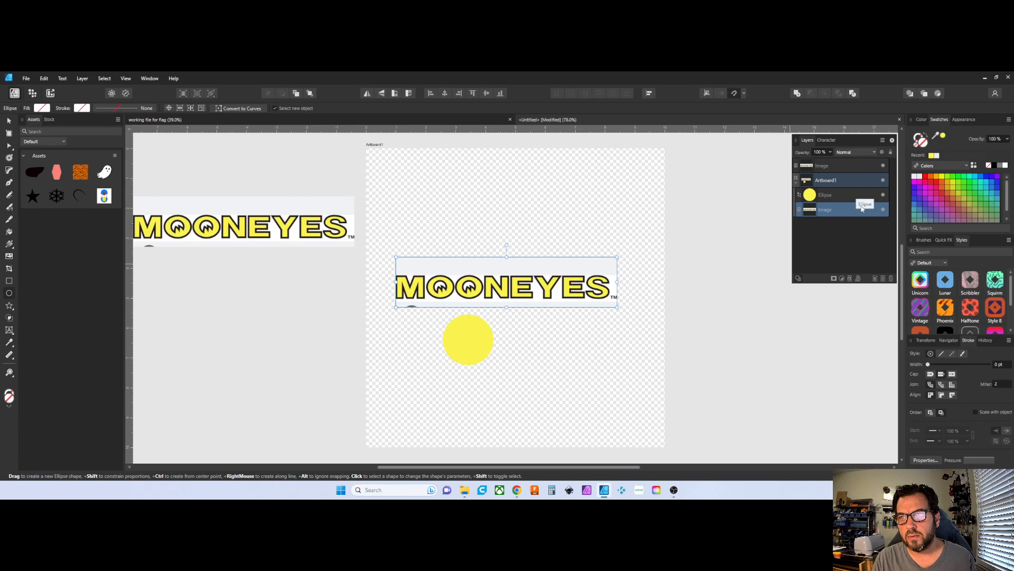
click(831, 151)
drag(831, 162, 795, 162)
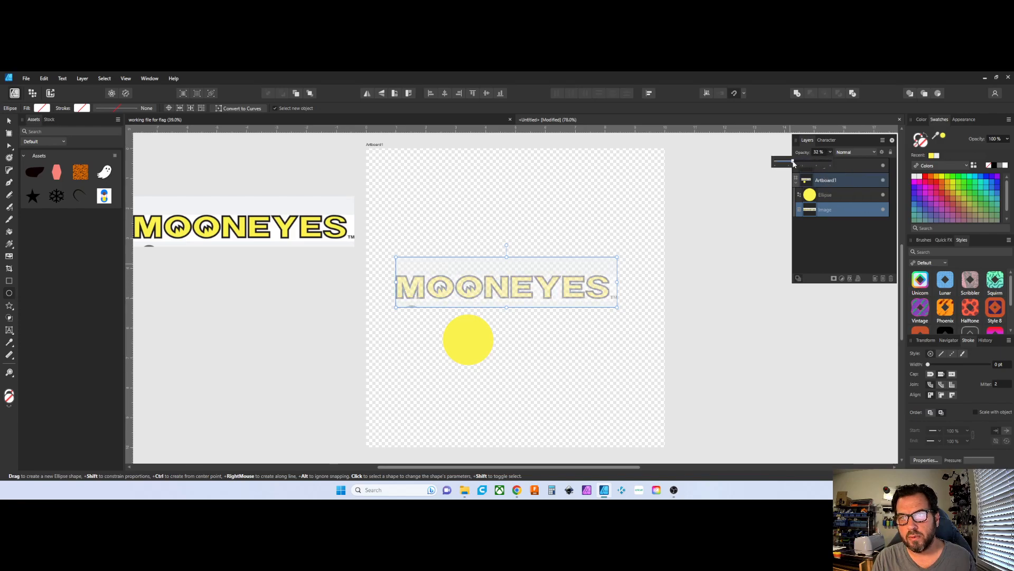
Move the yellow circle over the second O of the faded logo, with its layer above the logo image
click(462, 341)
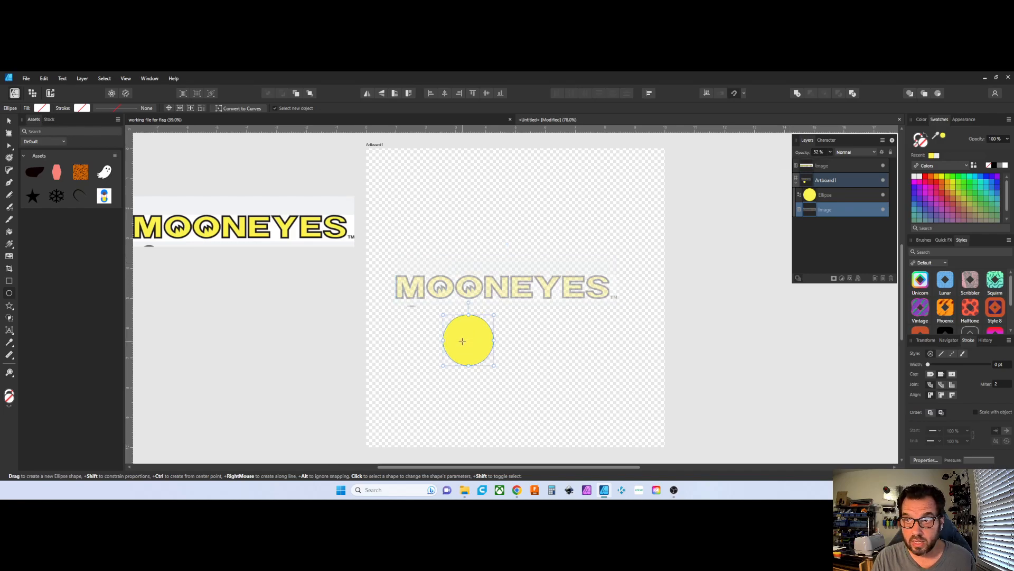
drag(839, 196, 838, 217)
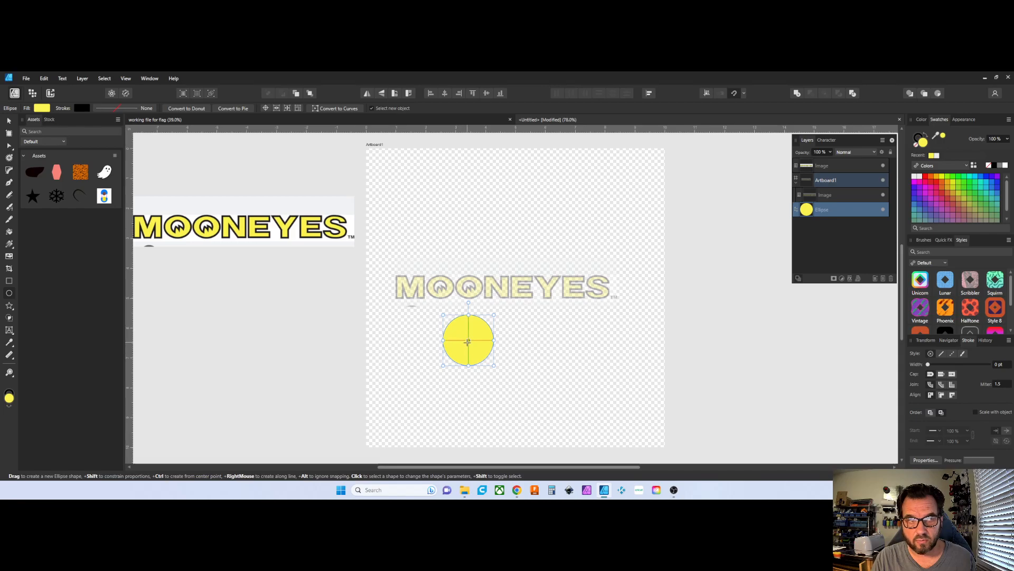
key(v)
drag(467, 338, 468, 288)
drag(825, 198, 826, 219)
scroll(531, 301, up, 5)
scroll(370, 295, up, 1)
drag(392, 298, 397, 294)
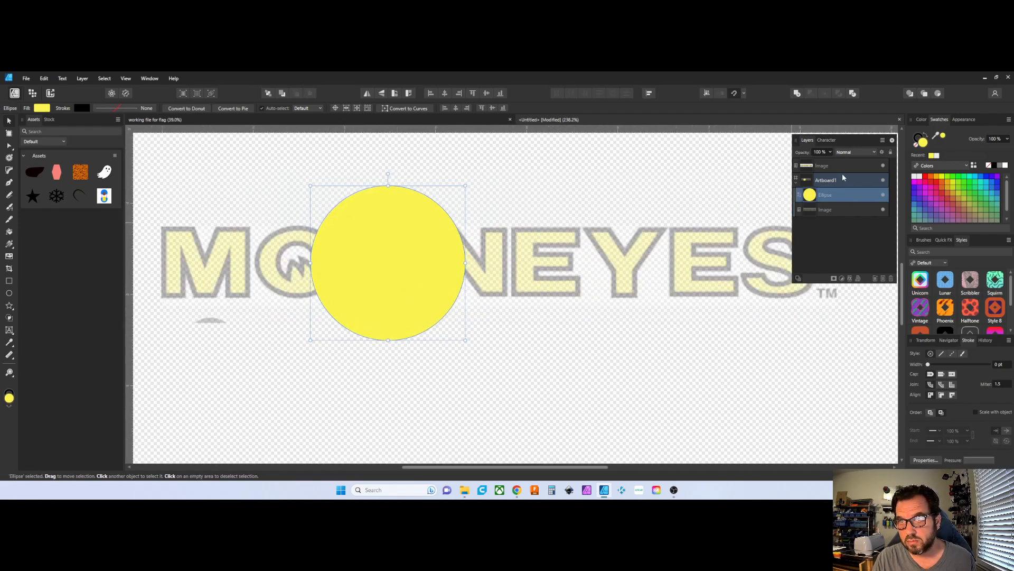
Lower the yellow circle's opacity to 14% so the O beneath can be traced
click(830, 152)
drag(832, 163, 784, 168)
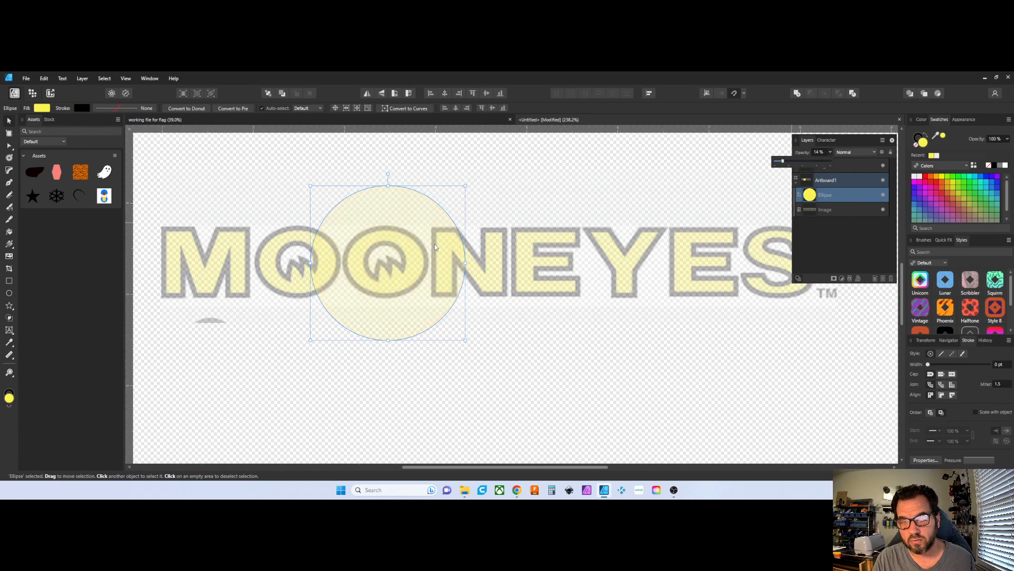
Convert the yellow circle over the second O into a donut shape
scroll(353, 256, up, 3)
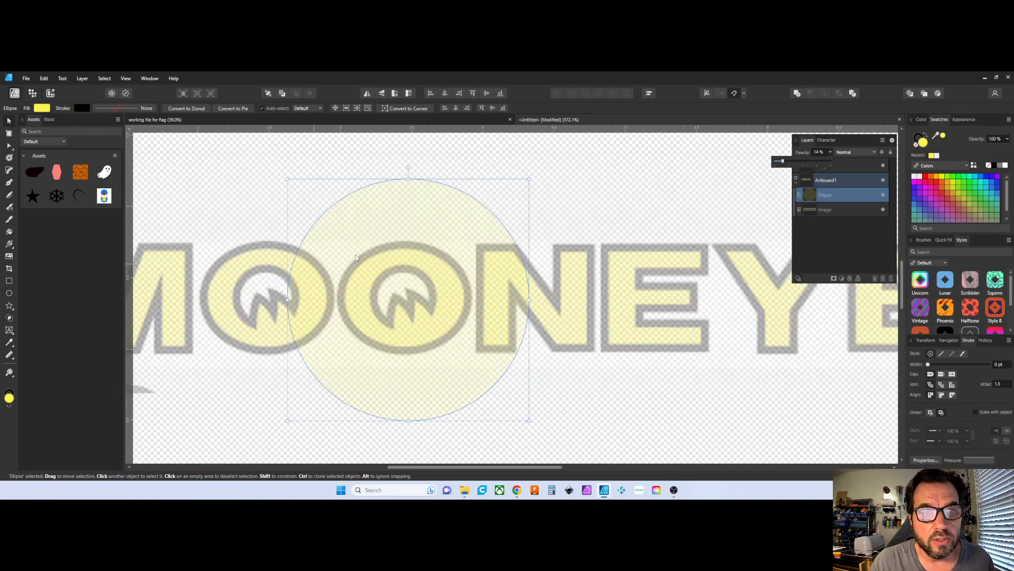
scroll(552, 278, down, 3)
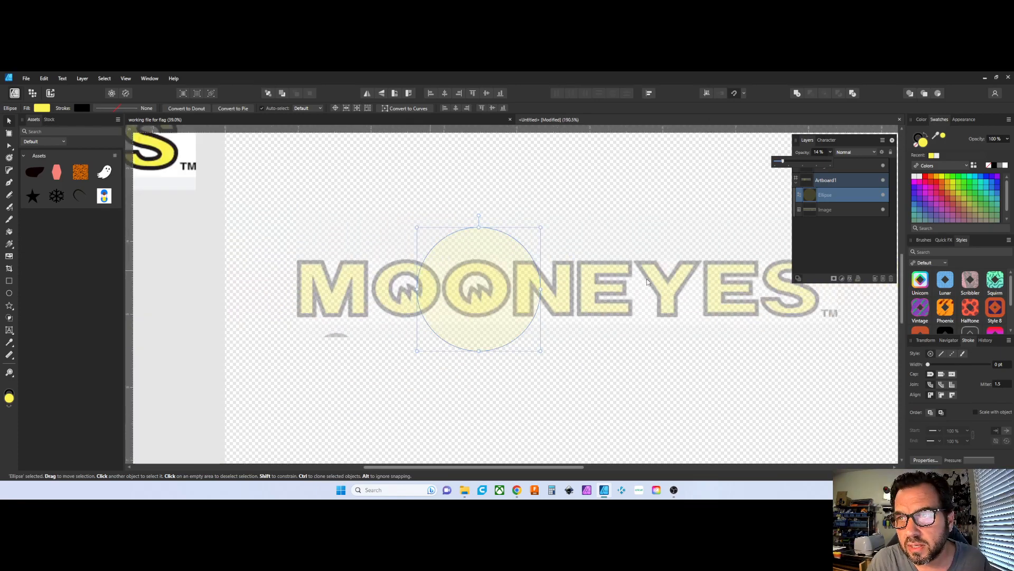
scroll(702, 248, down, 3)
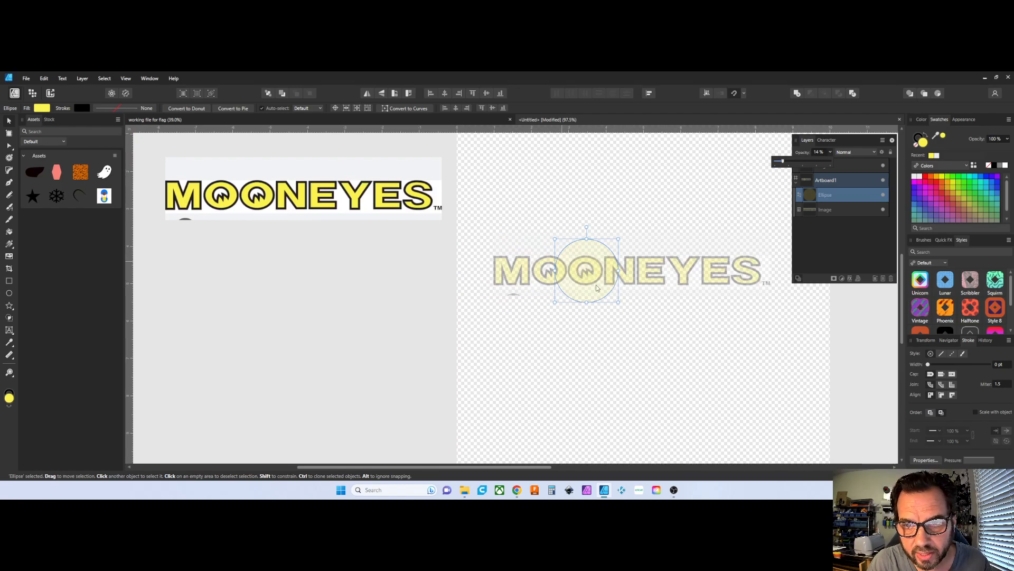
scroll(597, 288, up, 3)
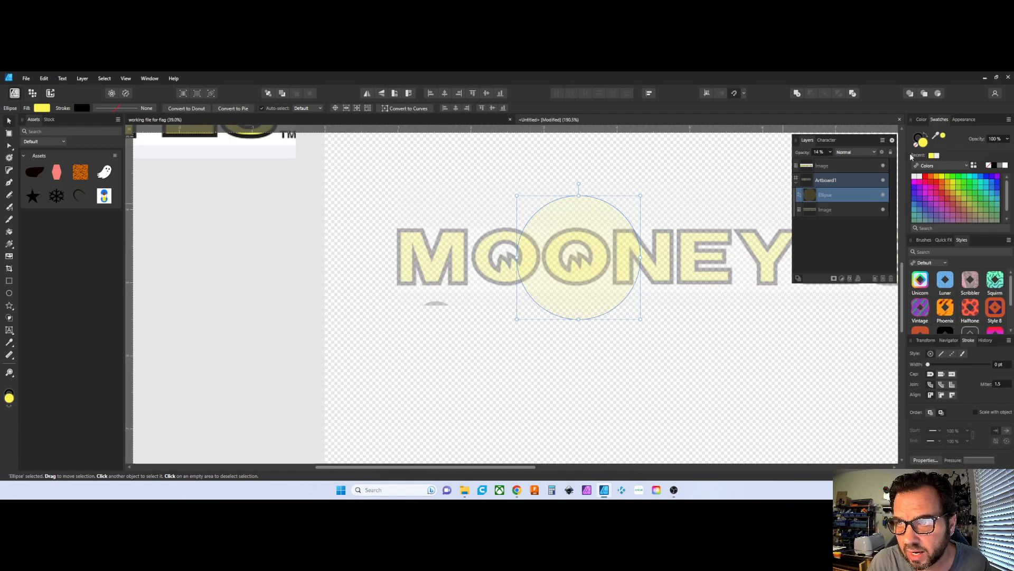
scroll(673, 286, up, 1)
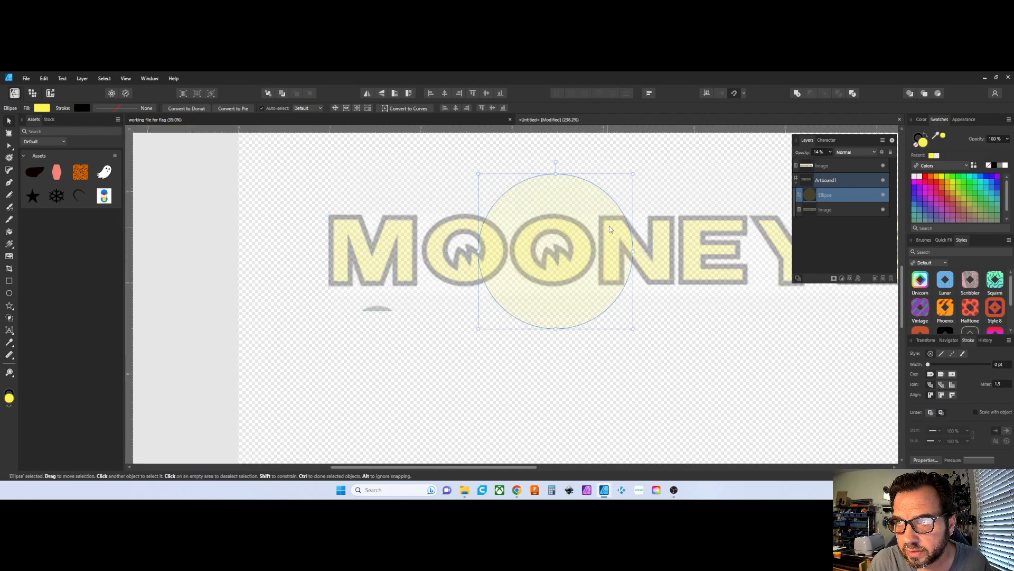
scroll(590, 257, up, 2)
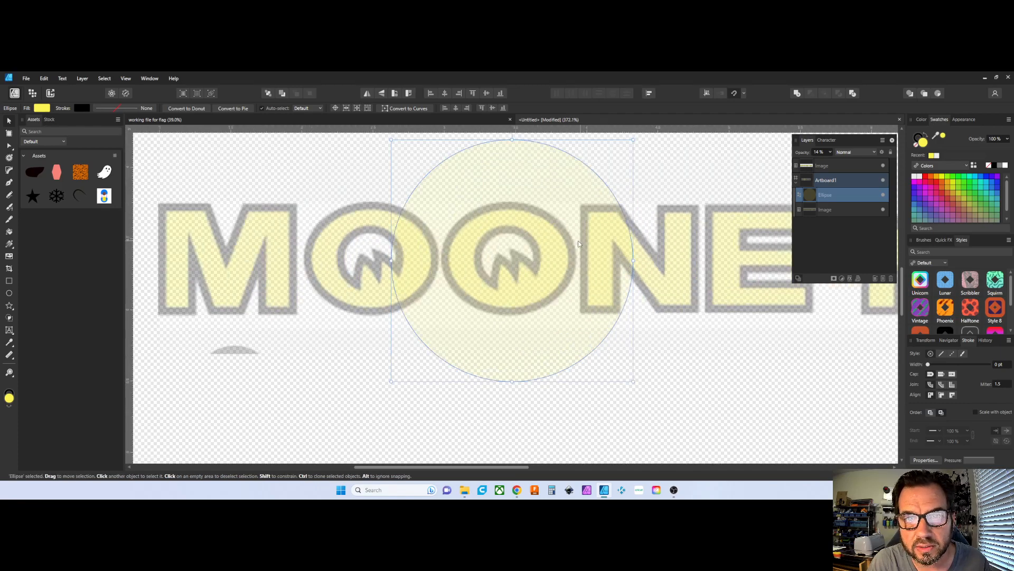
scroll(530, 243, down, 1)
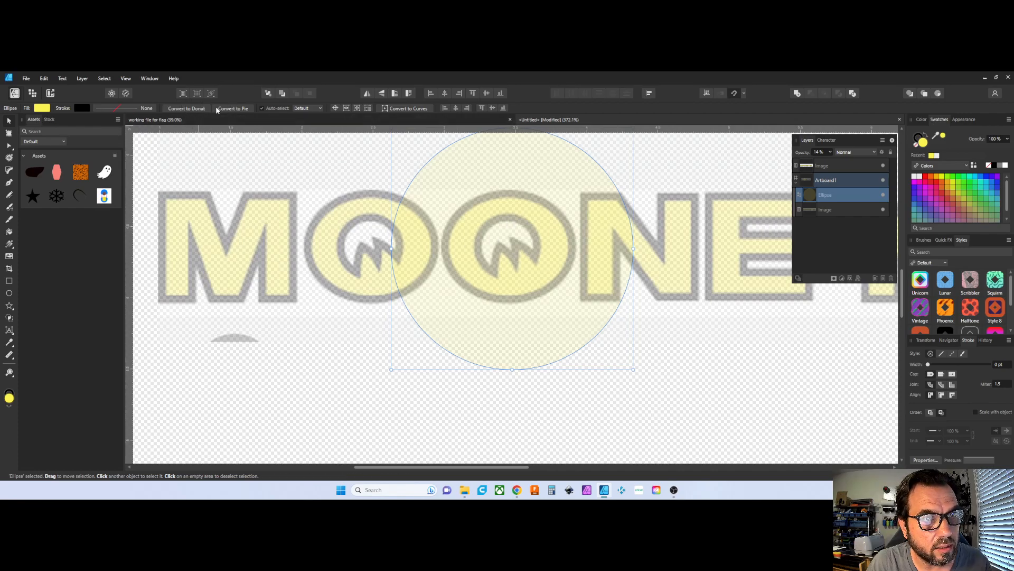
click(195, 108)
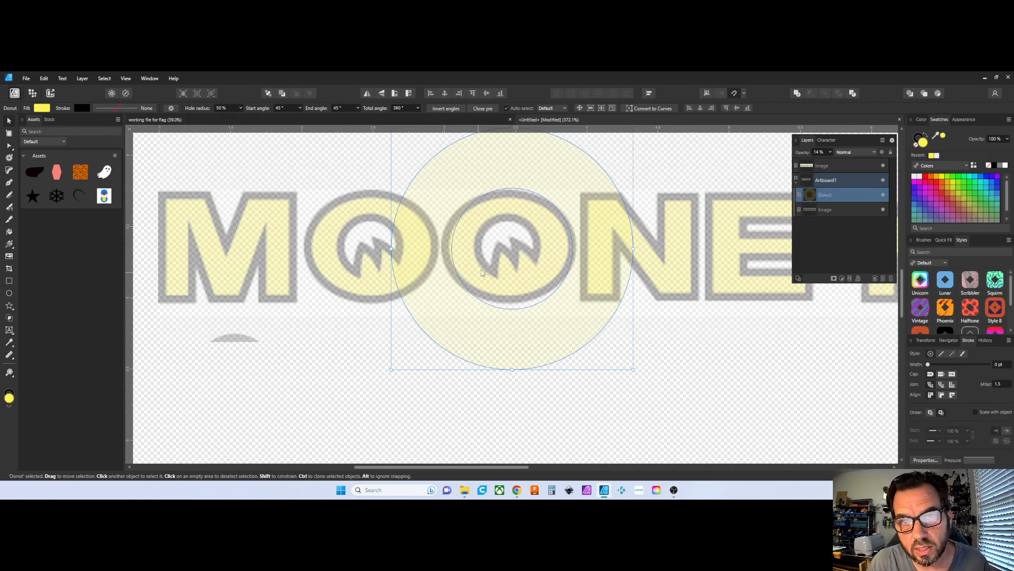
Set the donut's opacity to 22%
scroll(512, 268, down, 2)
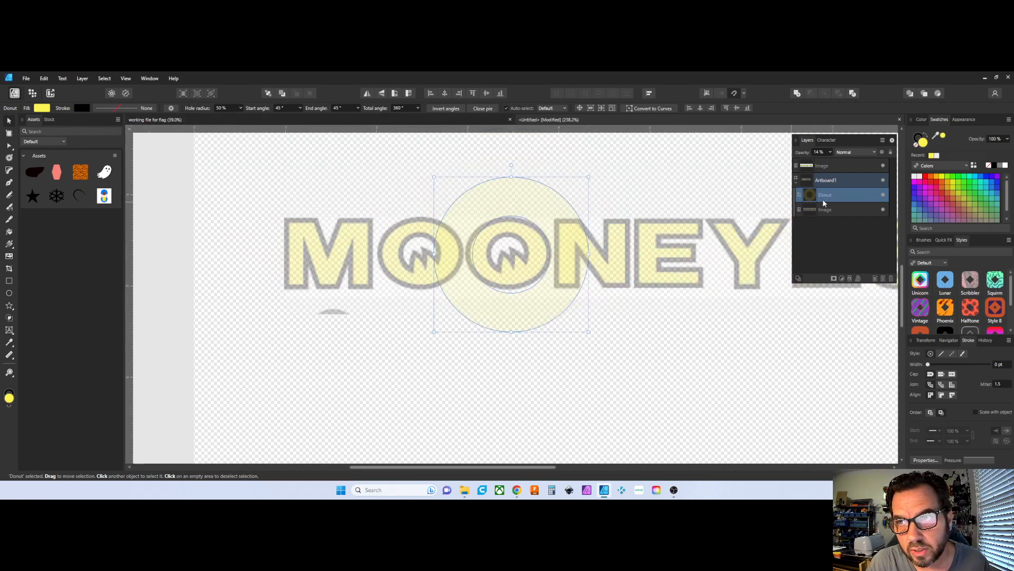
click(830, 152)
drag(830, 161, 875, 161)
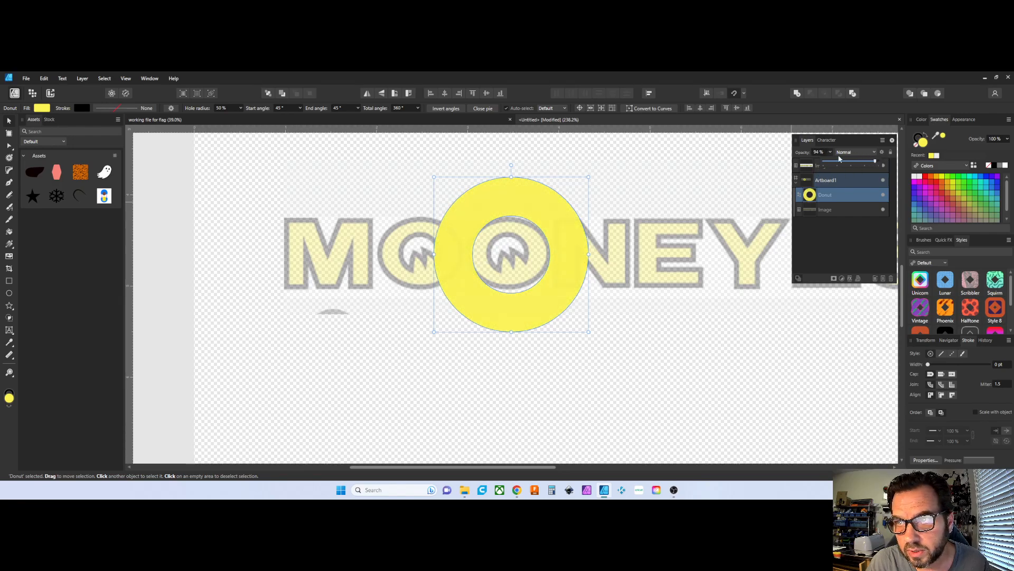
drag(876, 161, 835, 161)
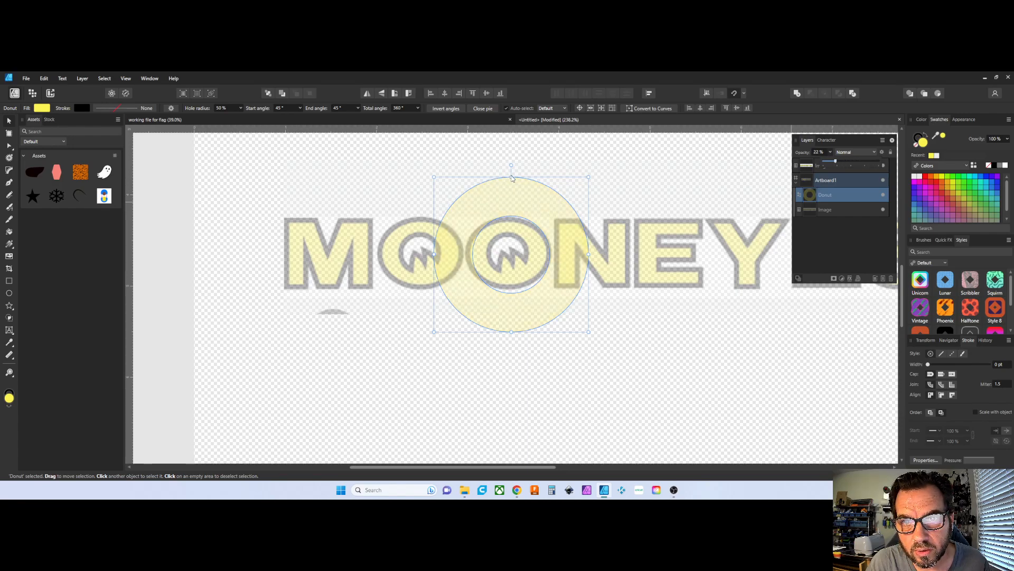
Resize and stretch the donut on all sides to match the outer edge of the second O's yellow area
drag(512, 177, 507, 220)
drag(589, 276, 512, 264)
drag(507, 309, 499, 277)
scroll(512, 291, up, 4)
scroll(512, 291, up, 1)
scroll(477, 265, up, 3)
drag(327, 217, 385, 218)
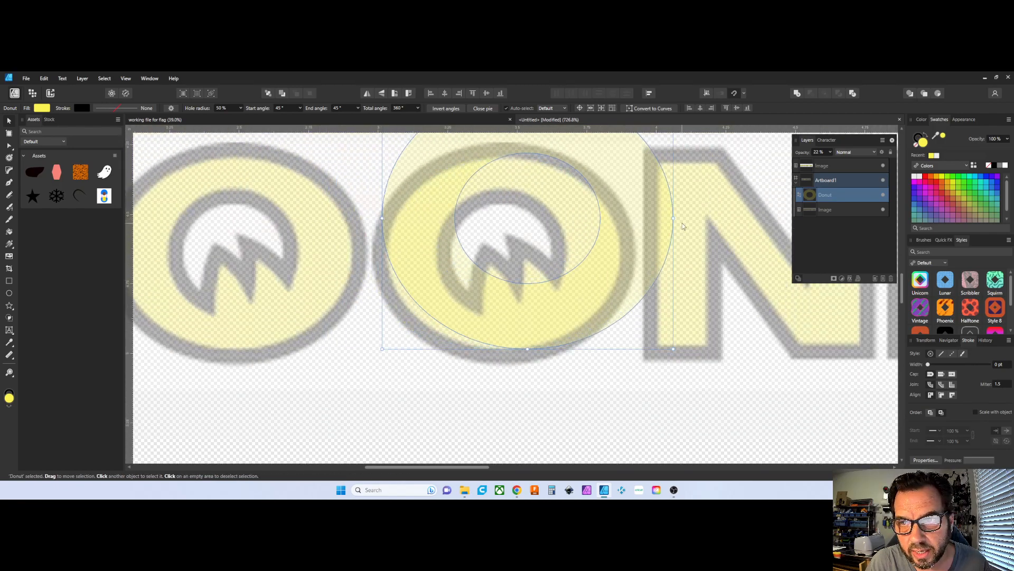
drag(673, 217, 621, 218)
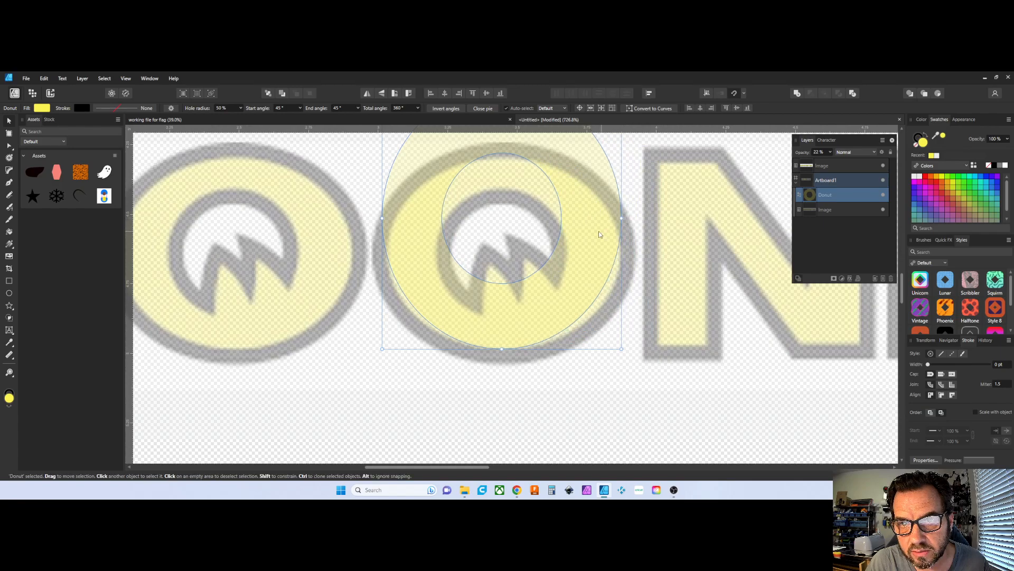
scroll(581, 222, up, 4)
drag(502, 182, 498, 255)
scroll(497, 254, down, 1)
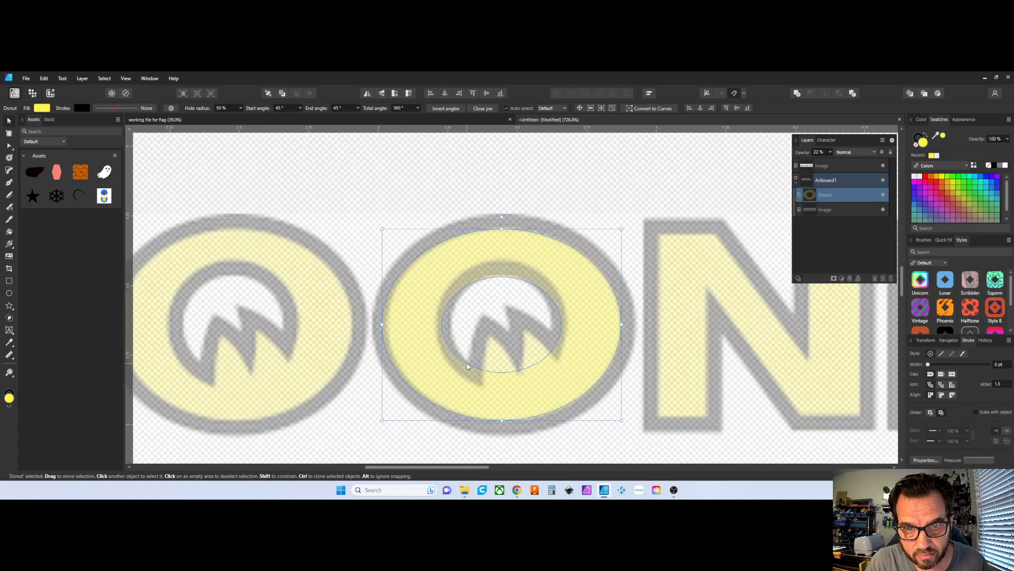
Enlarge the donut's hole radius to 60% and convert the donut to curves
click(9, 293)
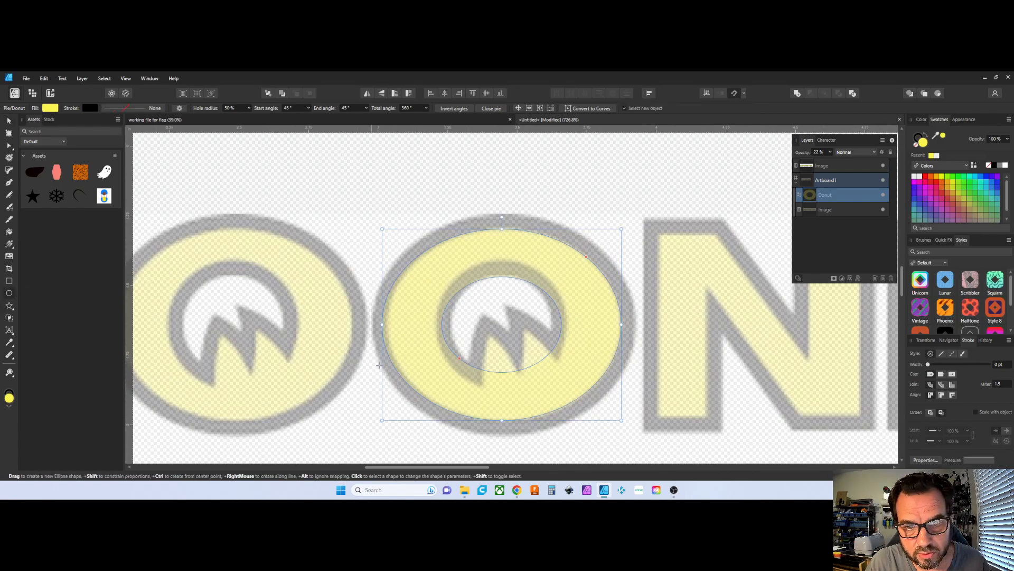
mouse_move(460, 357)
mouse_down()
mouse_move(443, 374)
mouse_move(452, 366)
mouse_up()
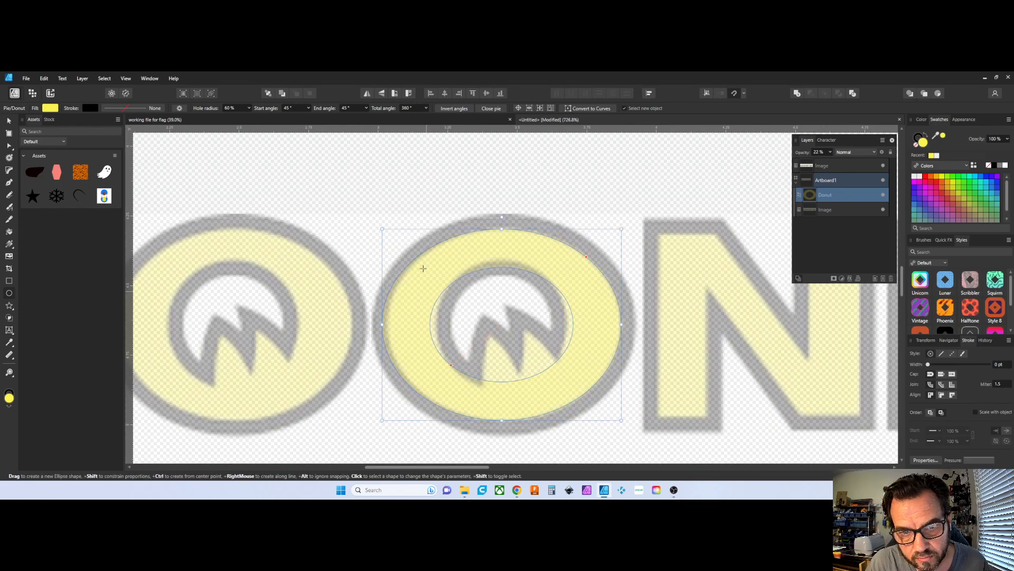
click(580, 110)
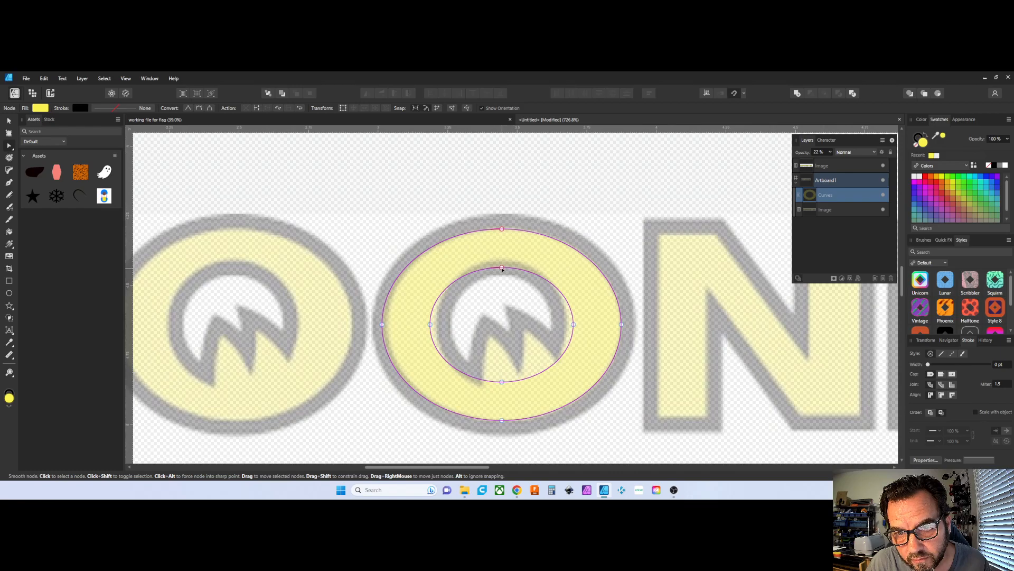
Move the four inner nodes and the leftmost outer node to fit the second O's yellow edges, and set the shape's opacity to 100%
drag(430, 324, 434, 324)
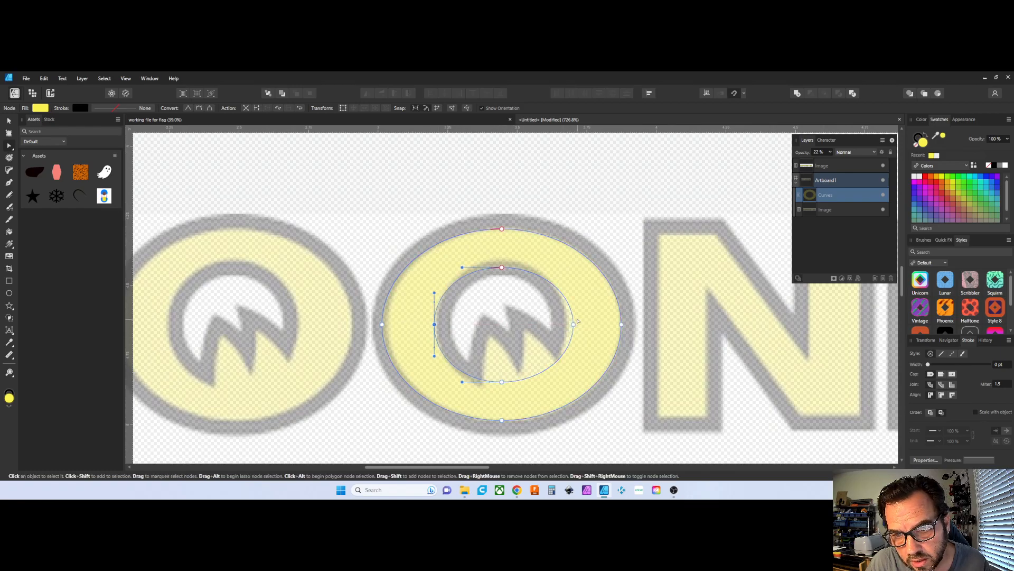
drag(570, 326, 568, 325)
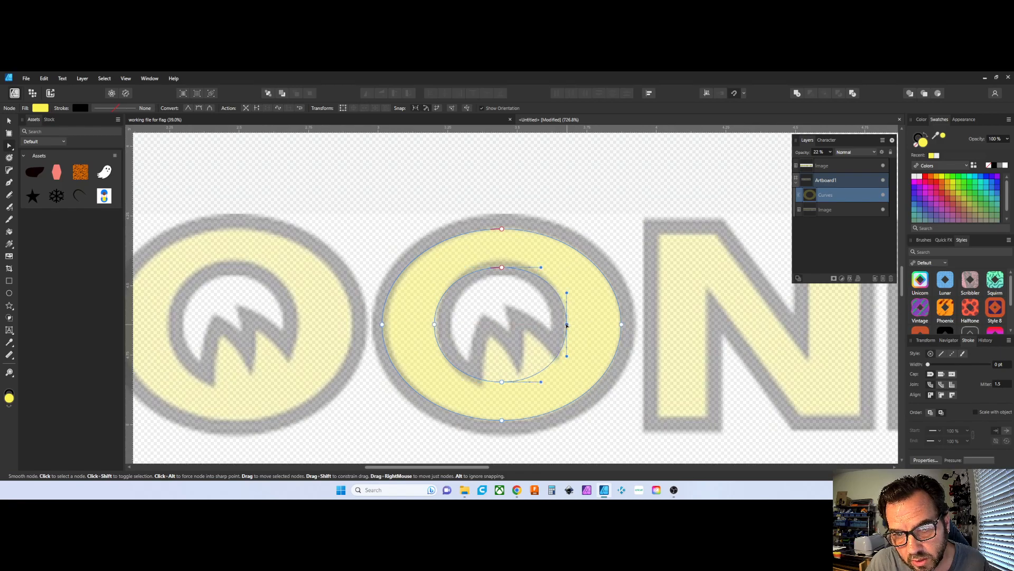
drag(502, 268, 502, 266)
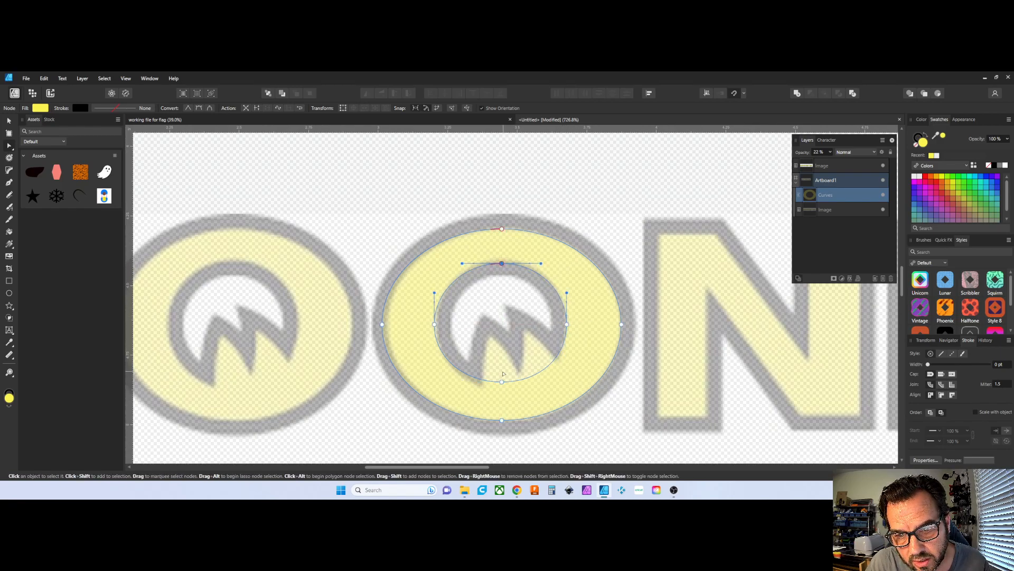
drag(503, 383, 504, 390)
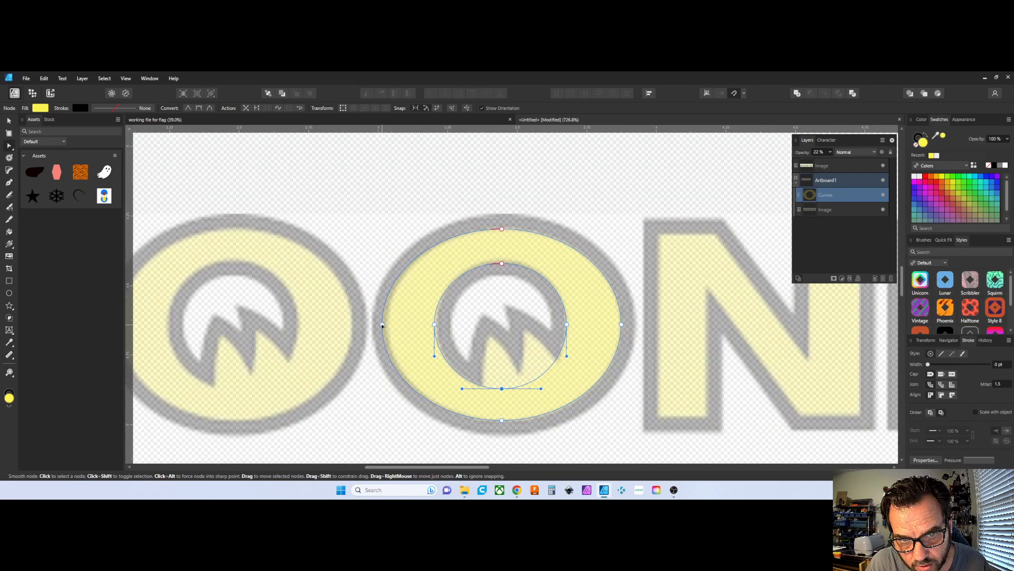
click(382, 325)
drag(385, 326, 389, 327)
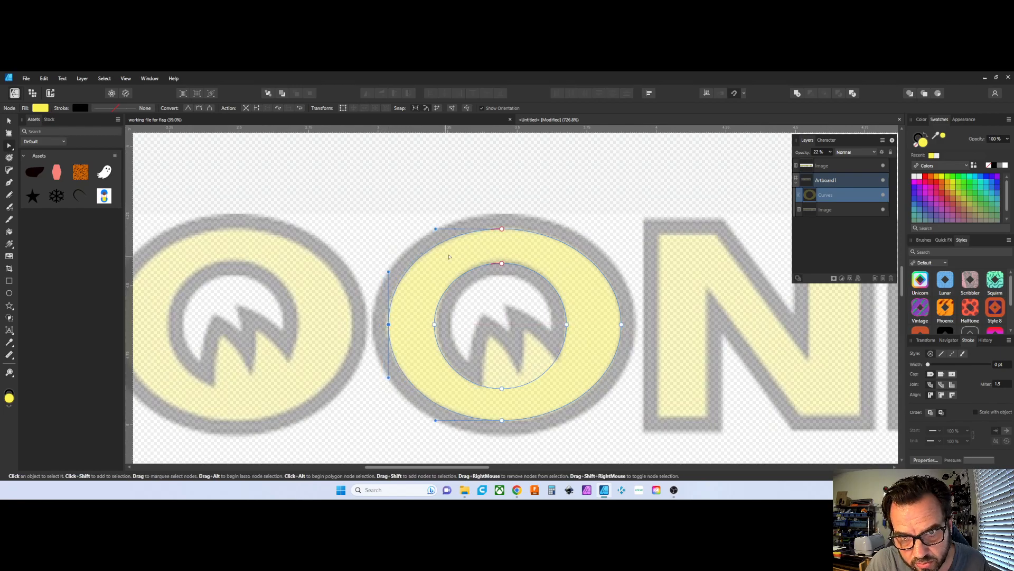
drag(831, 152, 921, 181)
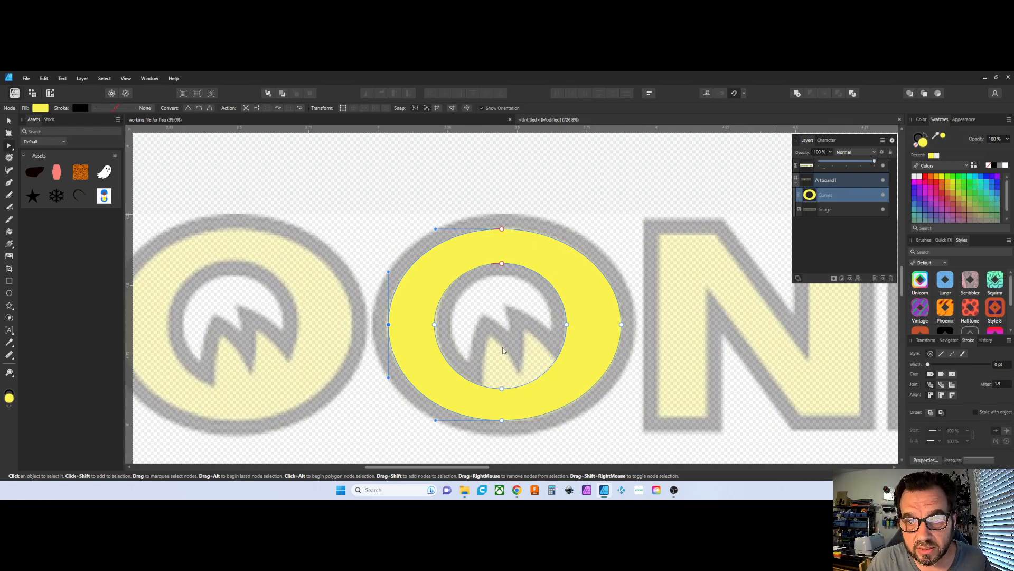
Draw a small yellow circle above the second O and convert it to curves
scroll(588, 356, down, 2)
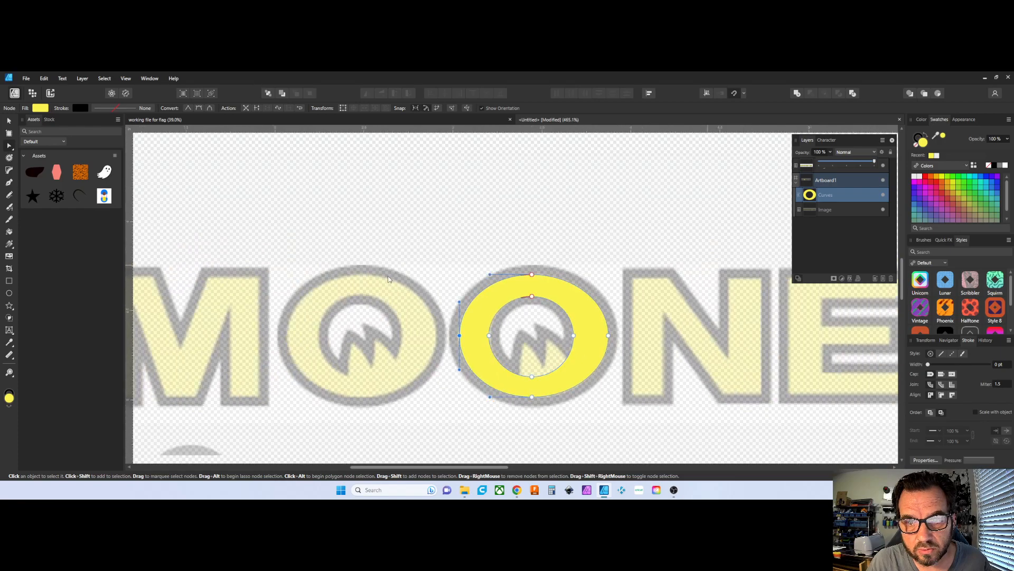
click(10, 295)
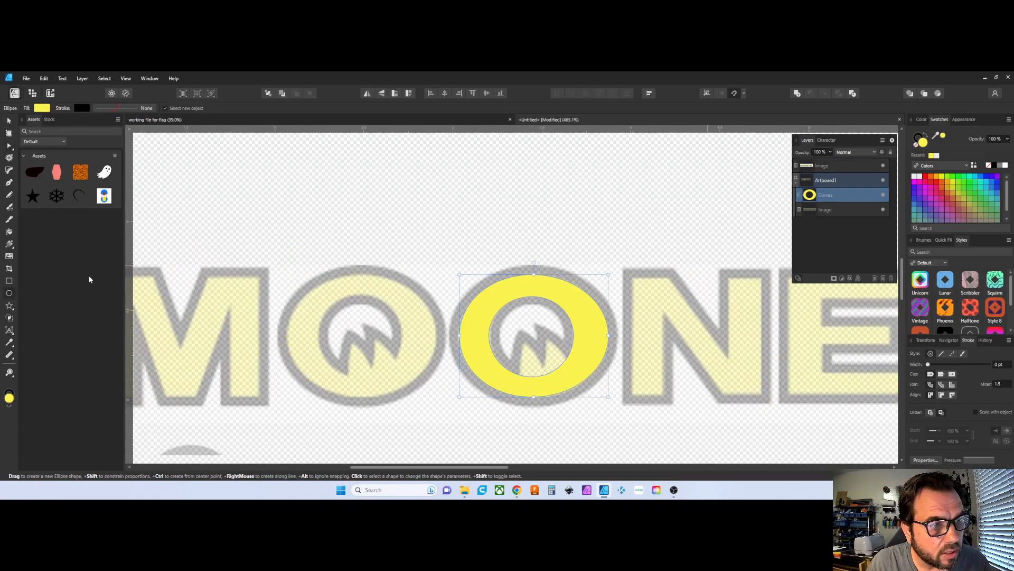
drag(442, 184, 525, 253)
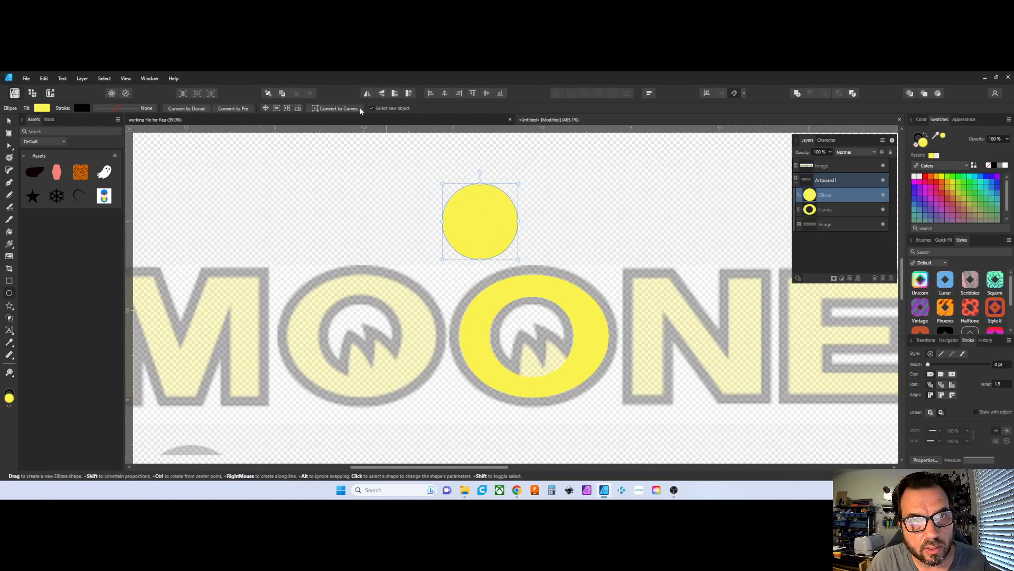
click(338, 108)
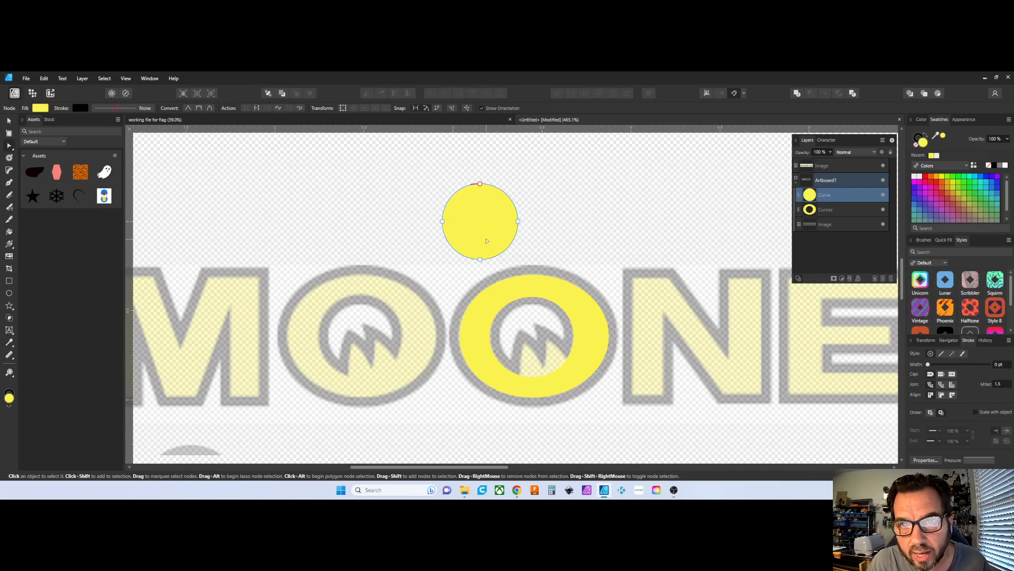
Convert the circle's leftmost and rightmost nodes to sharp points
scroll(487, 241, up, 1)
click(432, 217)
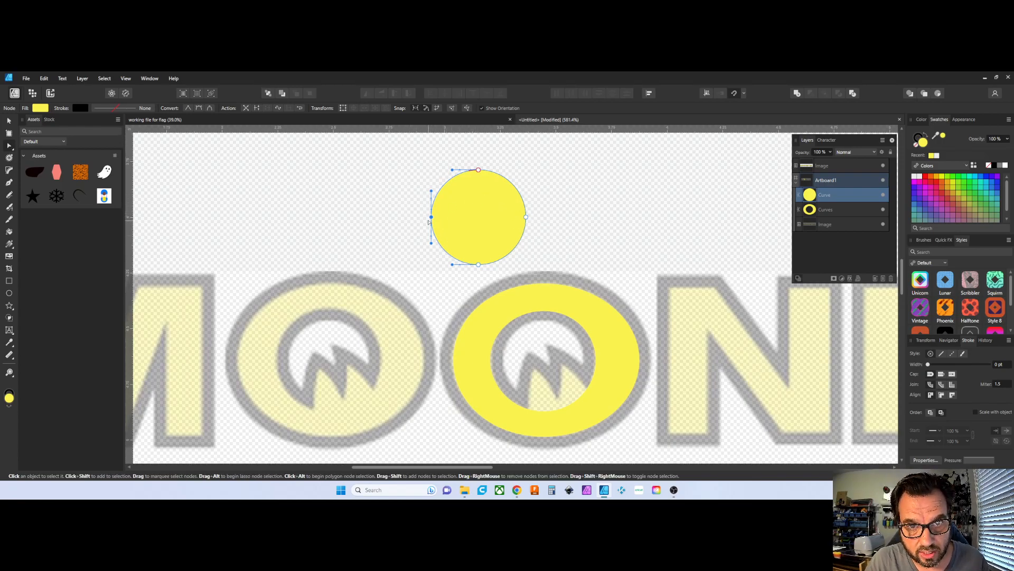
shift+click(526, 218)
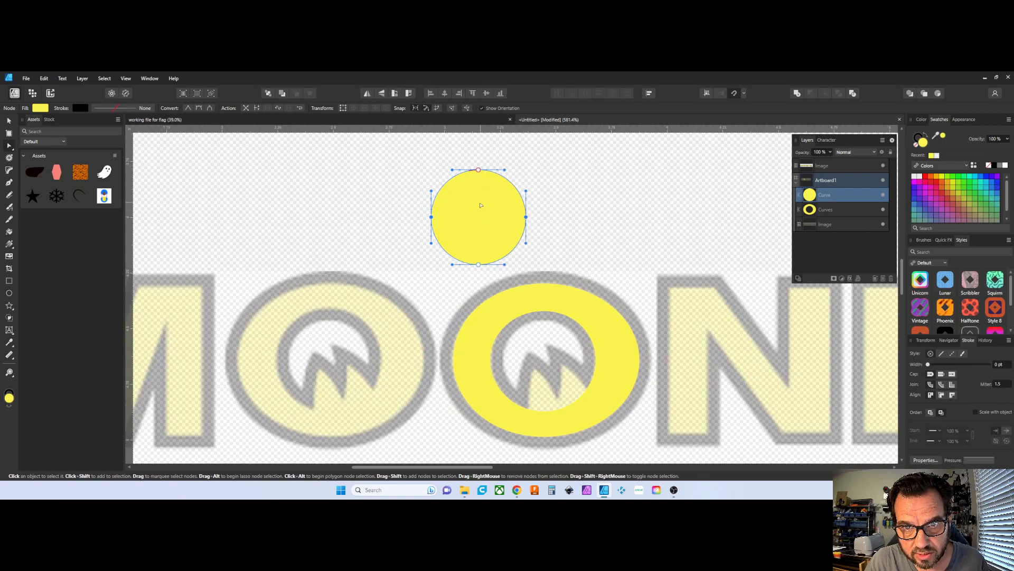
right_click(432, 218)
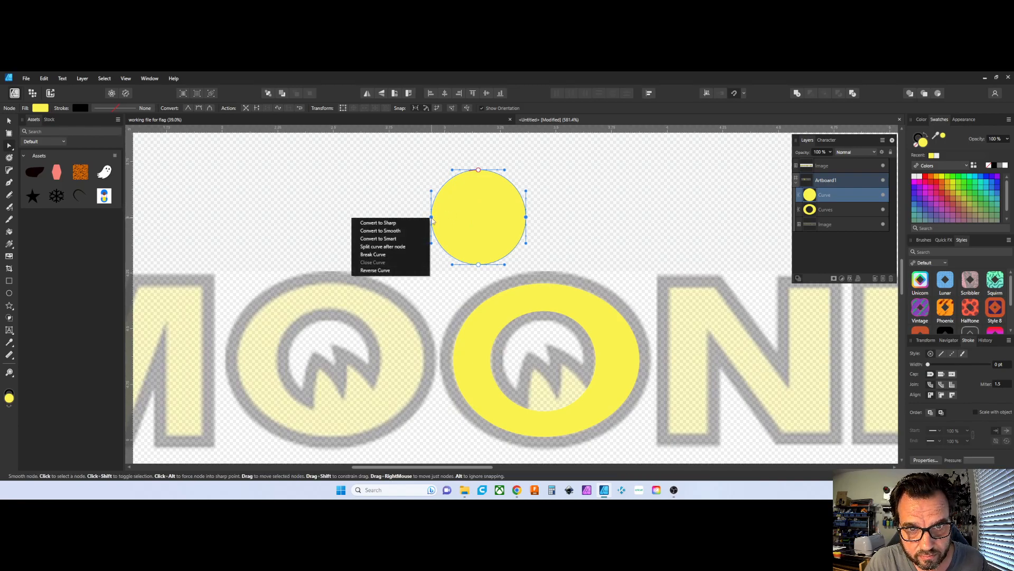
click(428, 222)
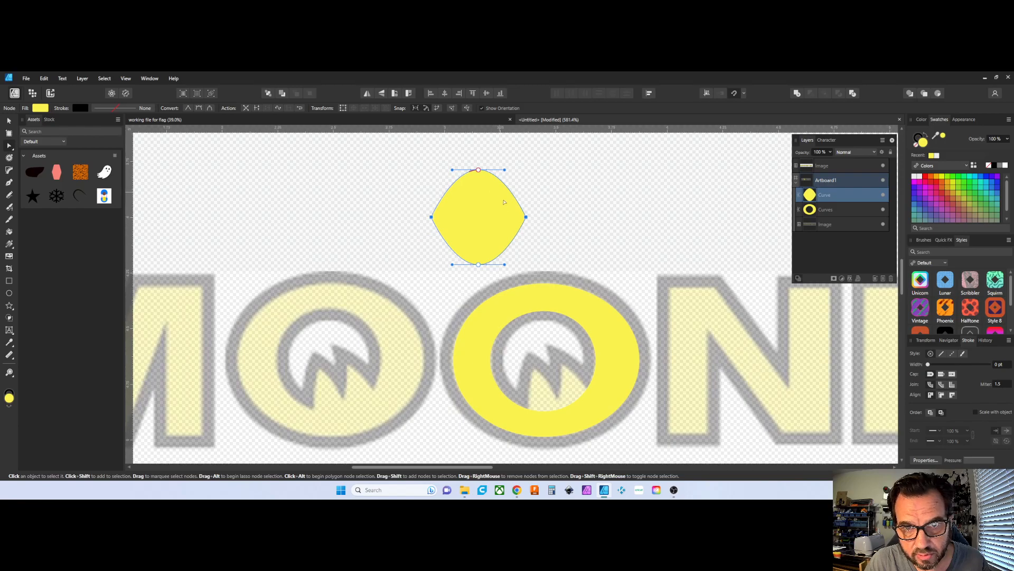
Squash the pointed shape into a narrow leaf, rotate it upright, and place it over the left tooth inside the second O
click(479, 171)
shift+click(479, 263)
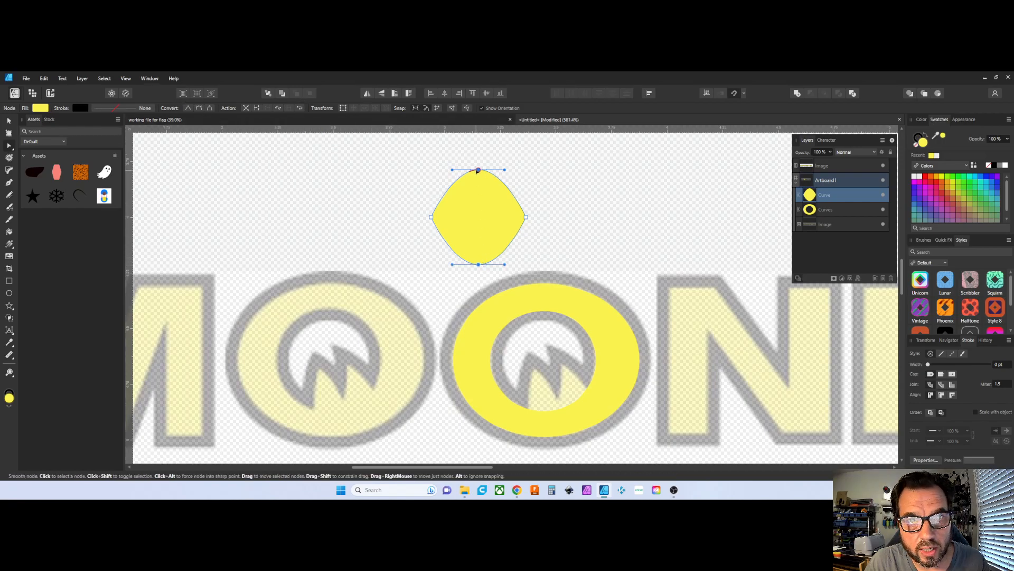
key(v)
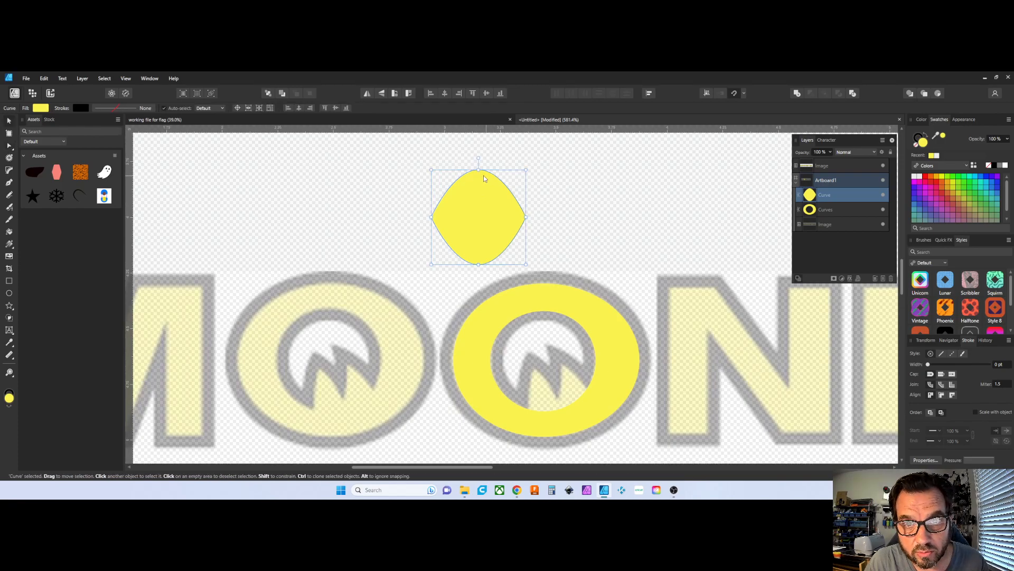
drag(479, 170, 541, 397)
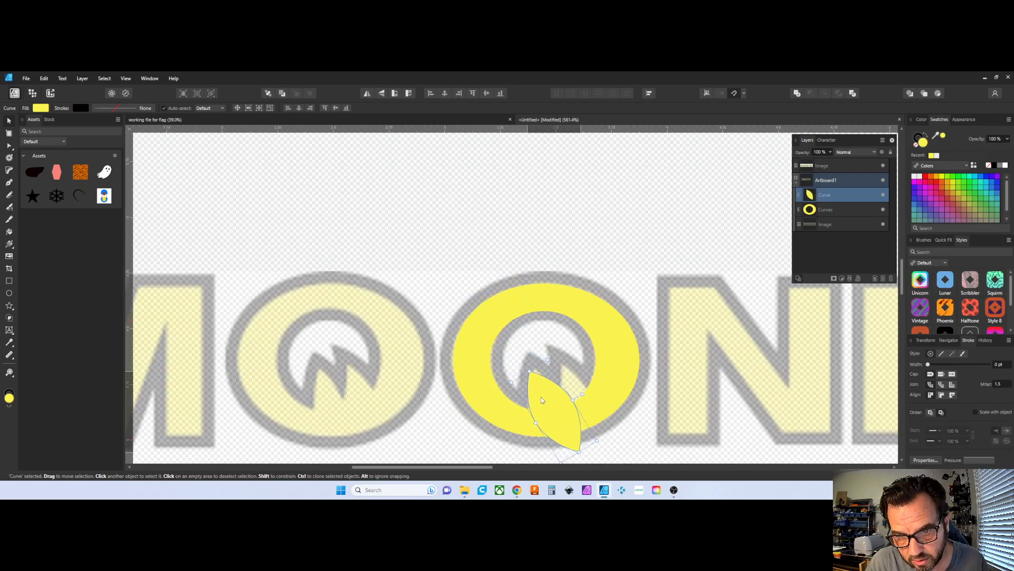
Set the leaf shape's opacity to 46% and nudge it over the left tooth
scroll(541, 397, down, 2)
click(831, 152)
drag(831, 162, 800, 166)
mouse_move(552, 338)
mouse_down()
mouse_move(540, 348)
mouse_move(557, 344)
mouse_up()
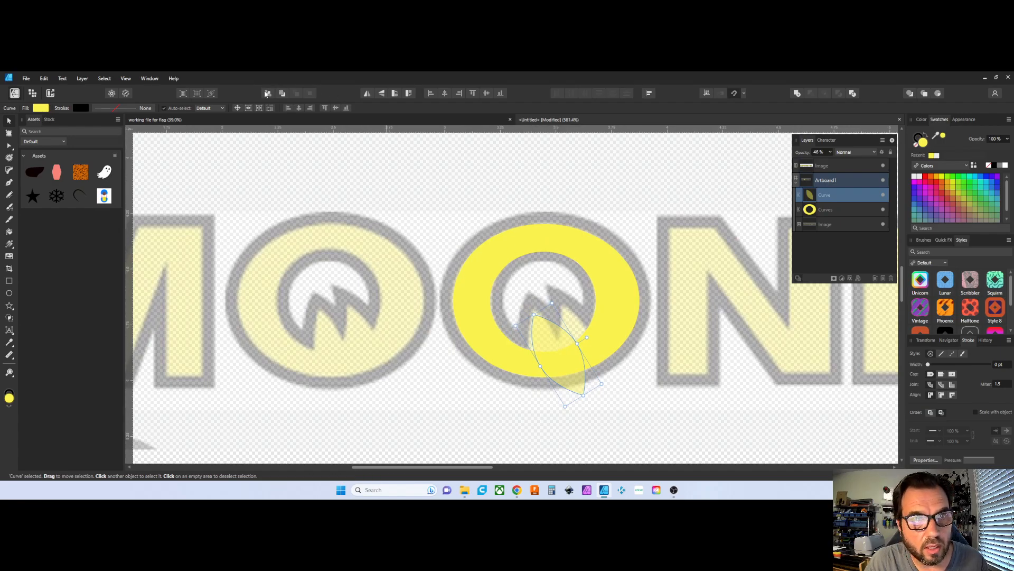
Enable the leaf's transform origin, then rotate, narrow and shift the leaf to follow the left tooth's slanted edges
click(236, 108)
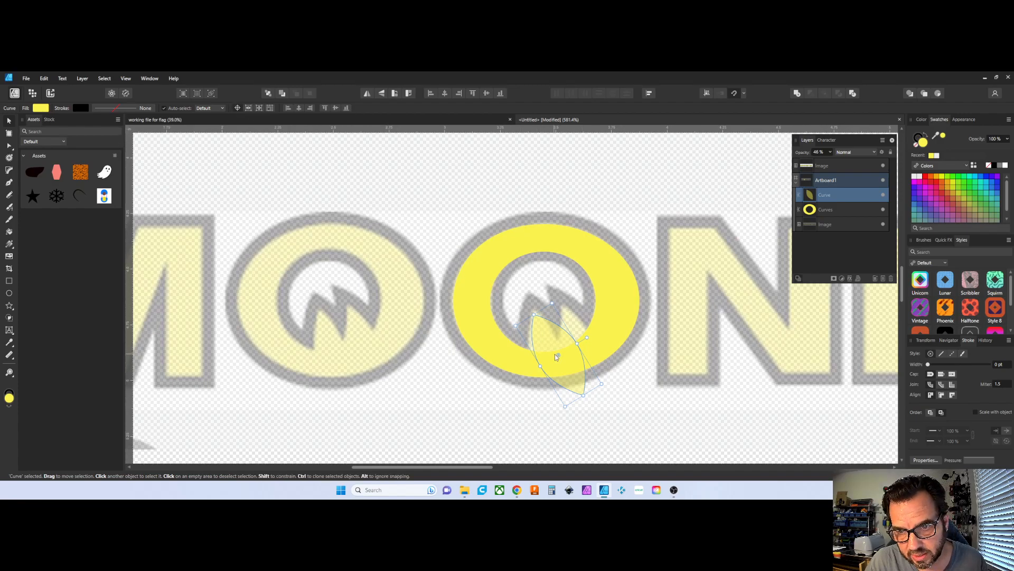
drag(589, 338, 589, 336)
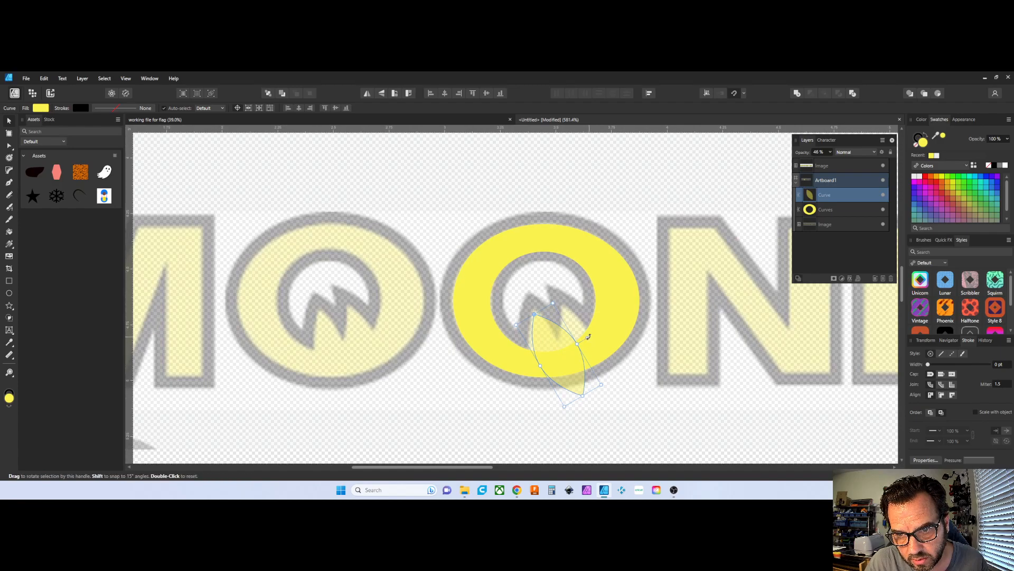
drag(590, 340, 581, 349)
scroll(541, 352, up, 3)
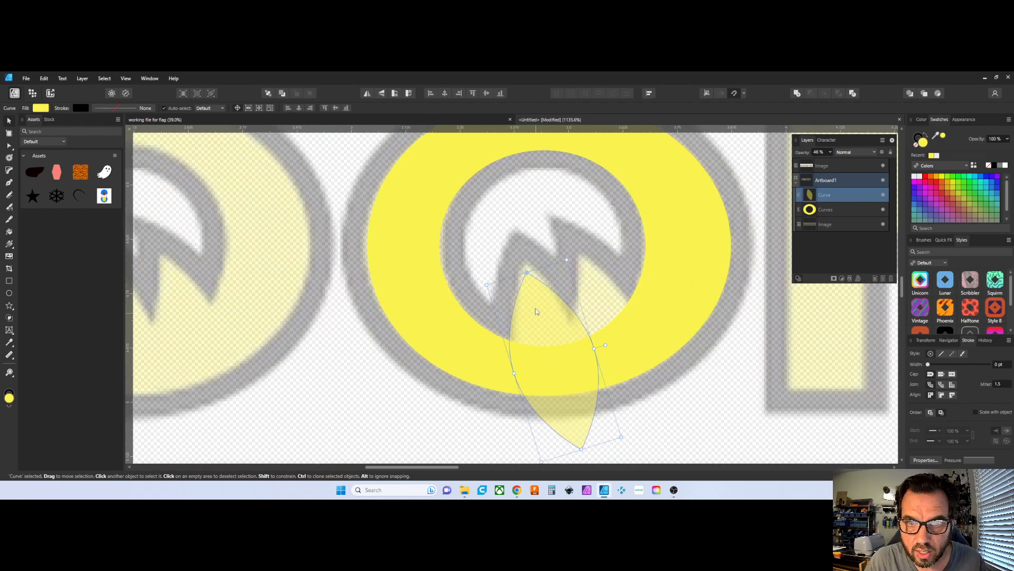
drag(510, 372, 522, 370)
mouse_move(593, 347)
mouse_down()
mouse_move(551, 327)
mouse_move(581, 345)
mouse_up()
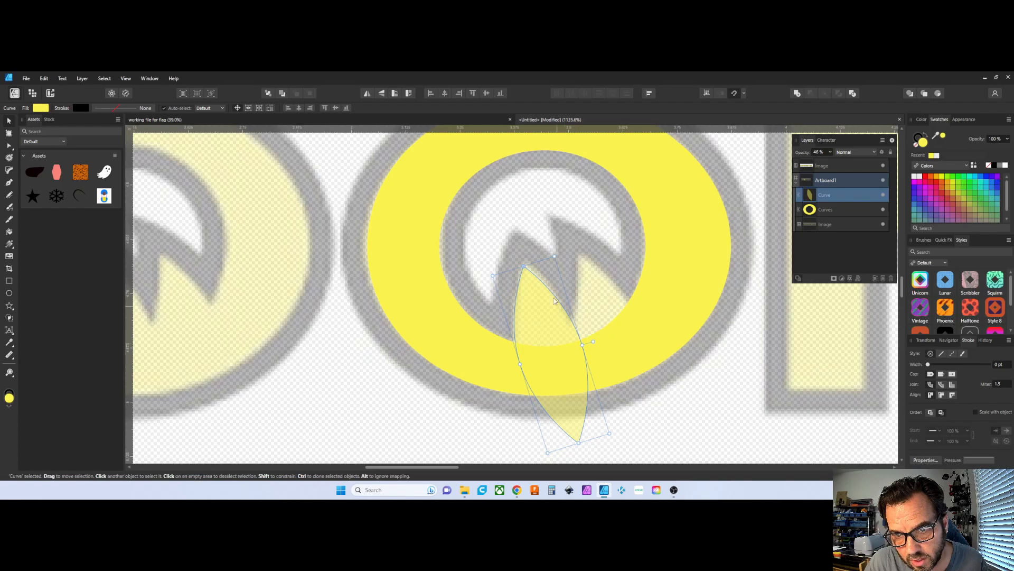
drag(533, 314, 533, 309)
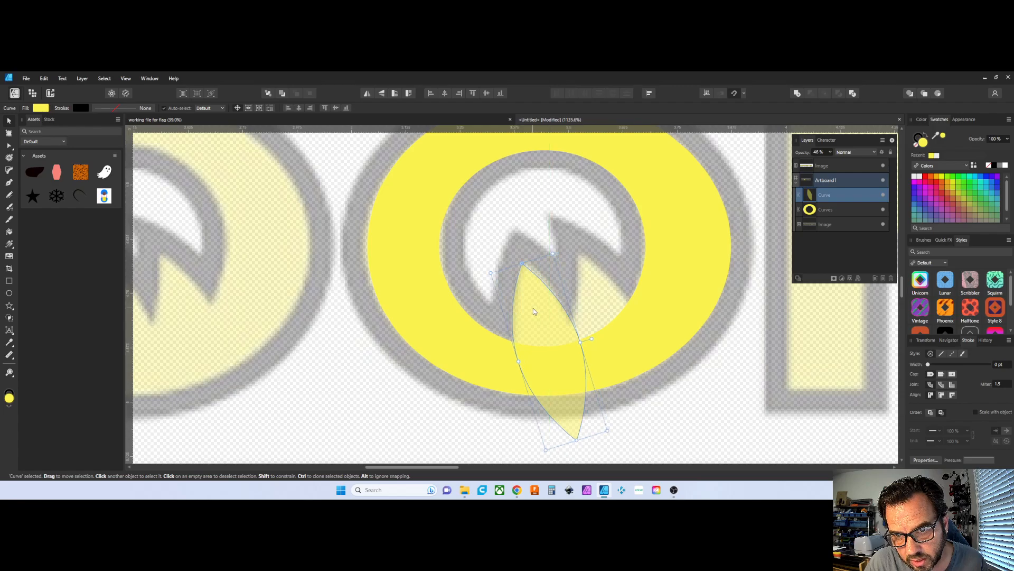
Fine-tune the leaf's rotation and position so its tip lines up with the left tooth's tip
click(613, 433)
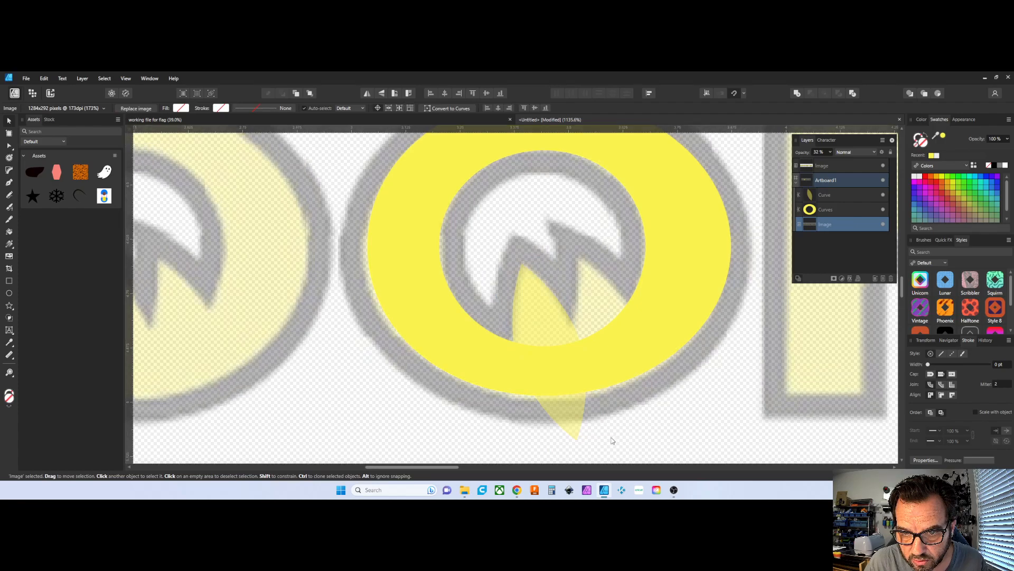
click(579, 422)
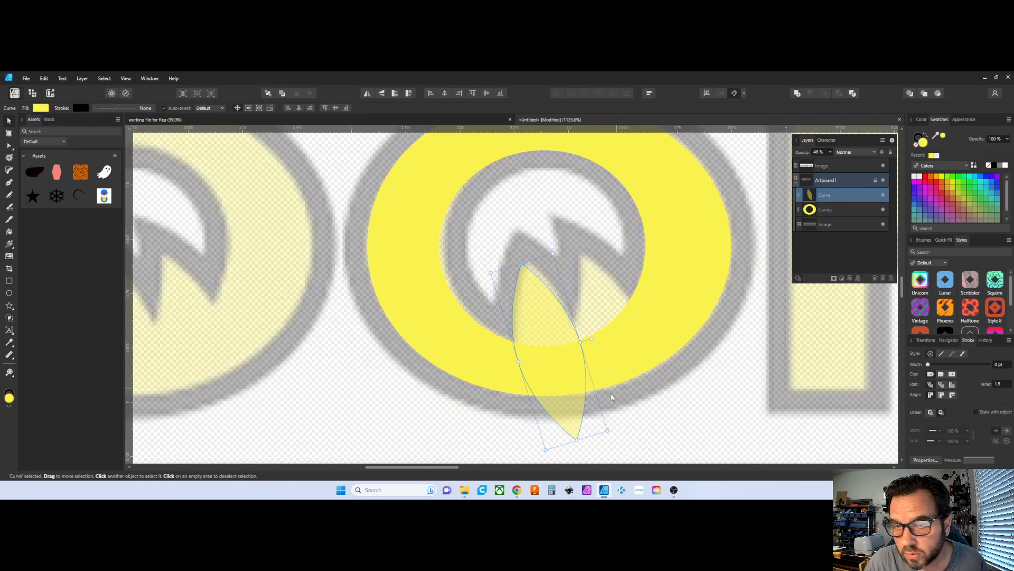
drag(610, 434, 599, 440)
drag(540, 338, 545, 338)
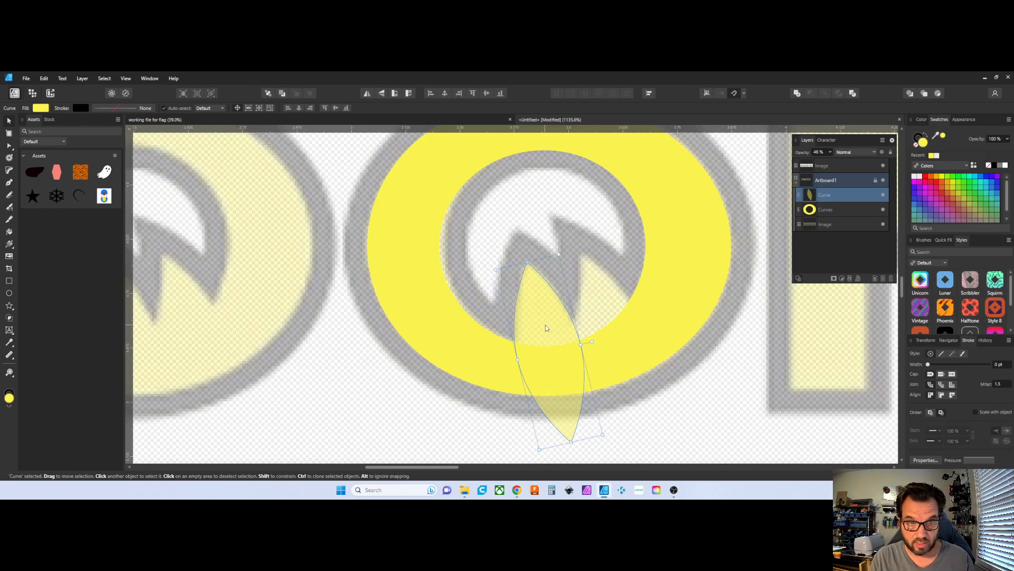
Duplicate the leaf and move the copy over the right tooth inside the second O
right_click(840, 197)
click(775, 280)
drag(541, 337, 600, 320)
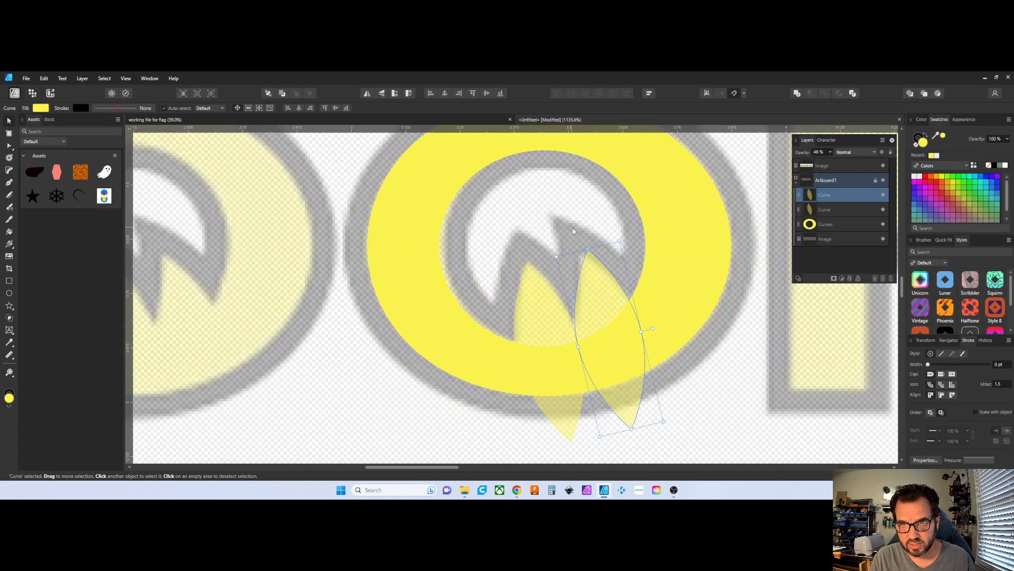
Move the copied leaf's tip node and adjust its curve handles to match the right tooth's outline
scroll(607, 273, up, 2)
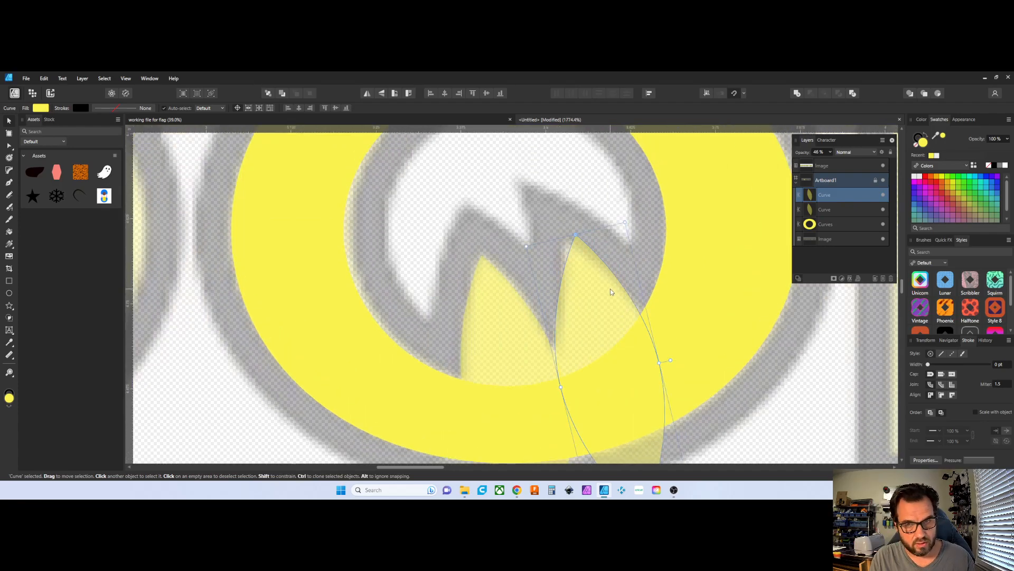
key(a)
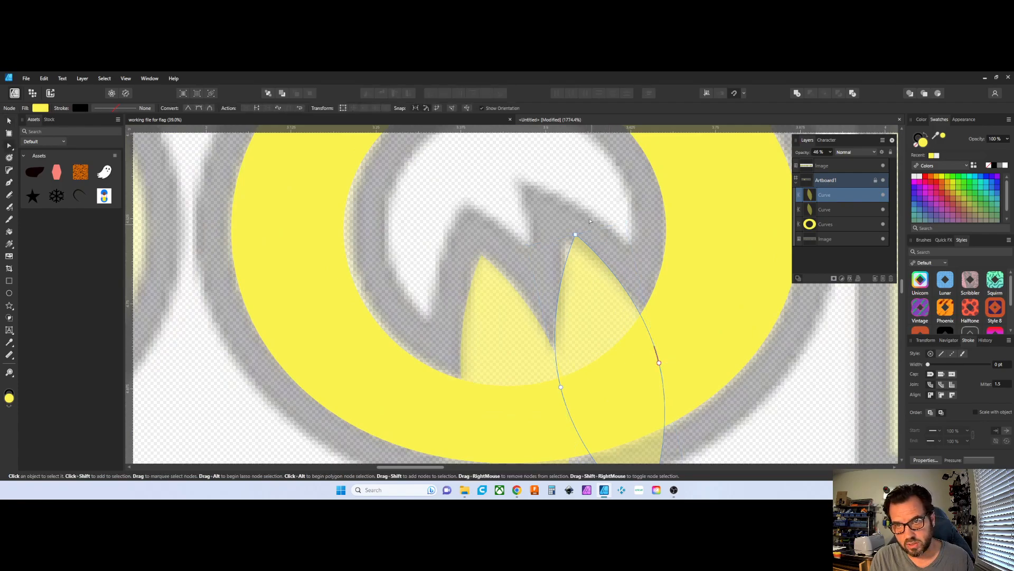
drag(577, 235, 567, 241)
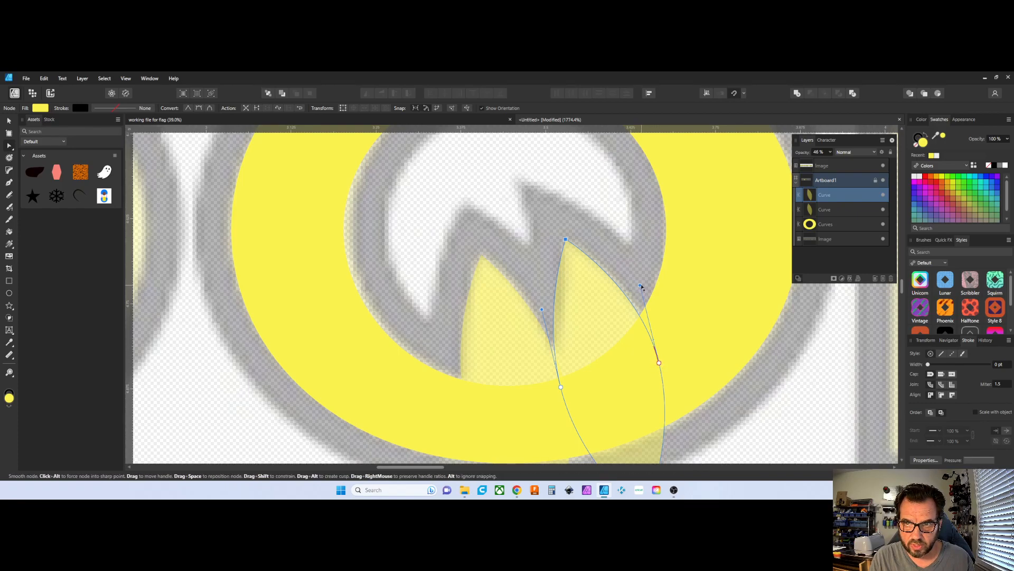
drag(639, 283, 638, 273)
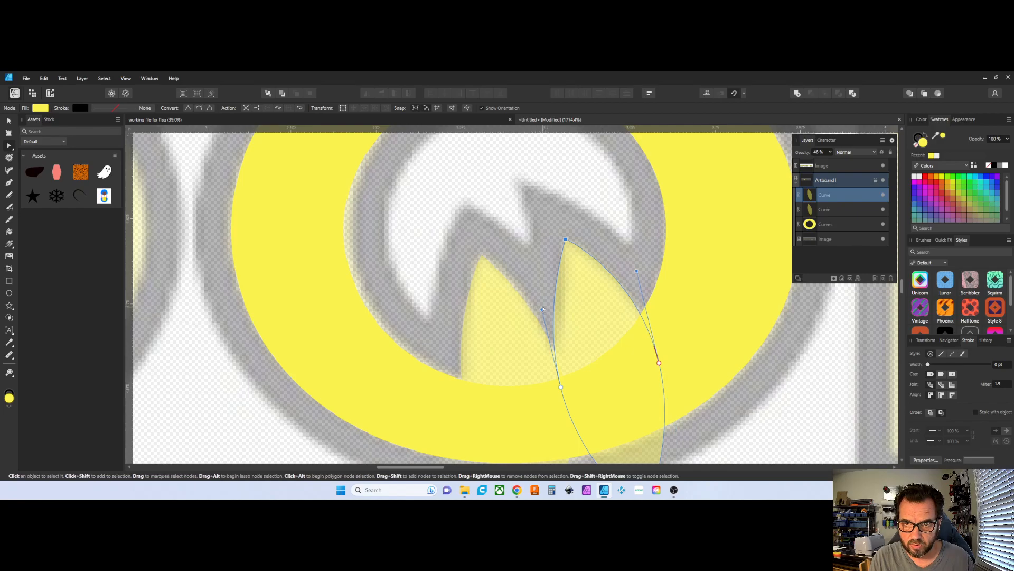
drag(543, 313, 558, 327)
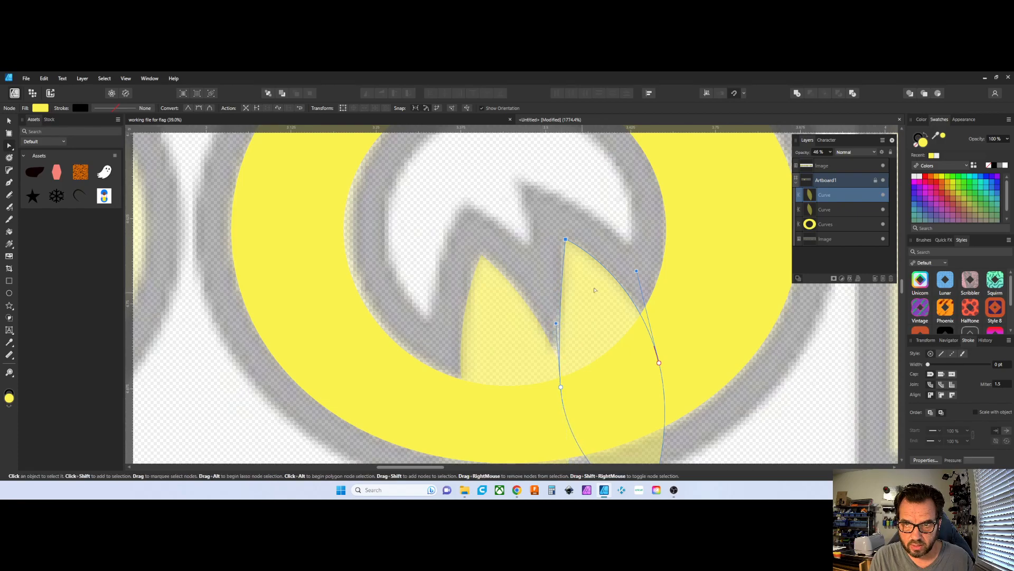
Select both leaves together with the donut and set their opacity to 100%
scroll(730, 284, down, 1)
scroll(719, 290, down, 2)
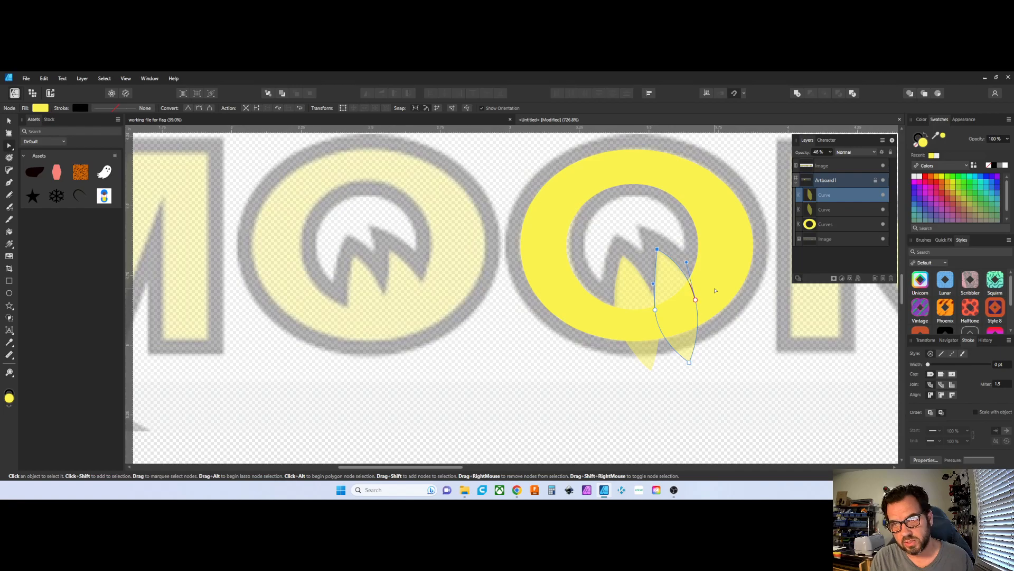
scroll(717, 291, up, 1)
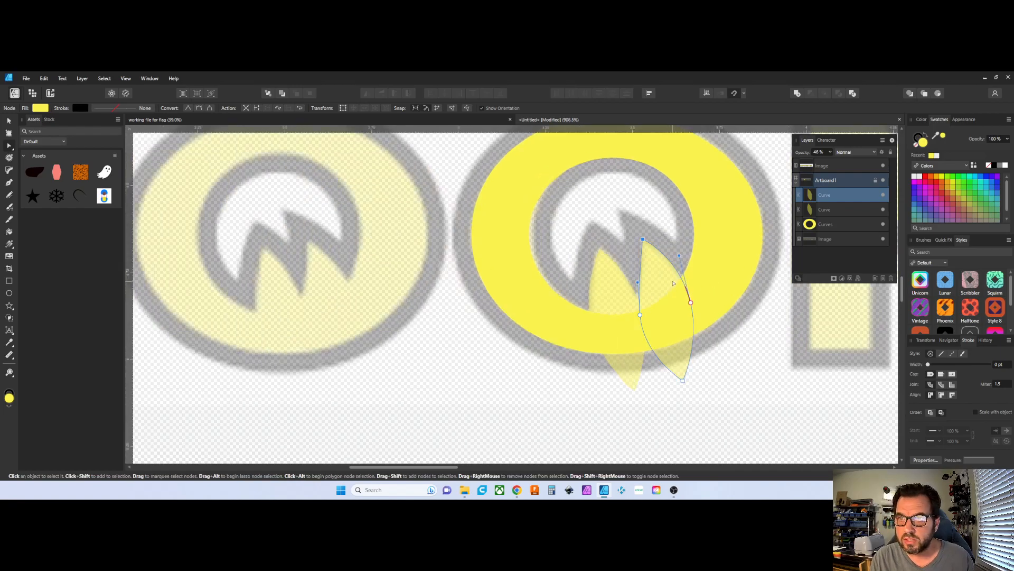
scroll(674, 282, down, 4)
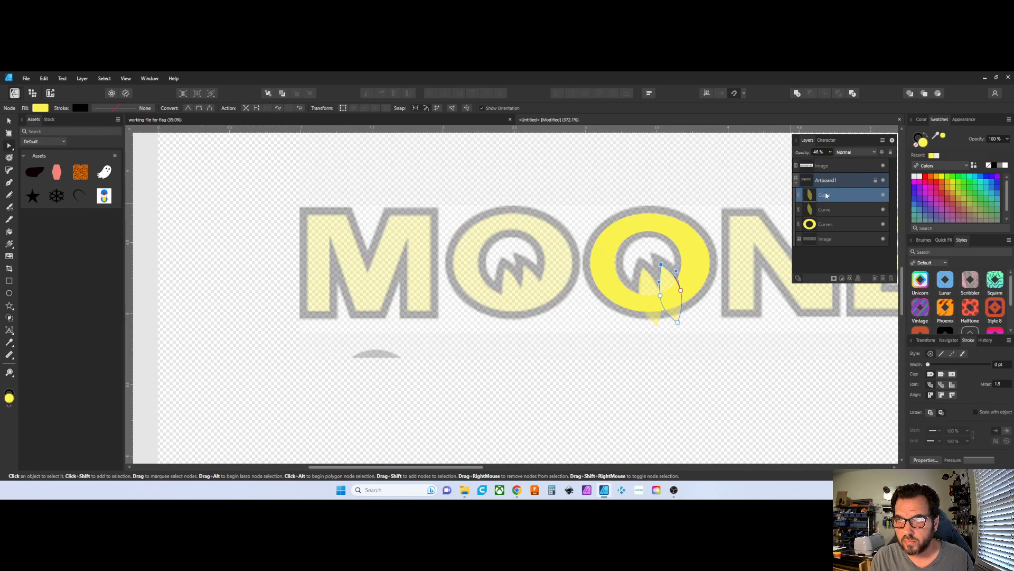
shift+click(829, 223)
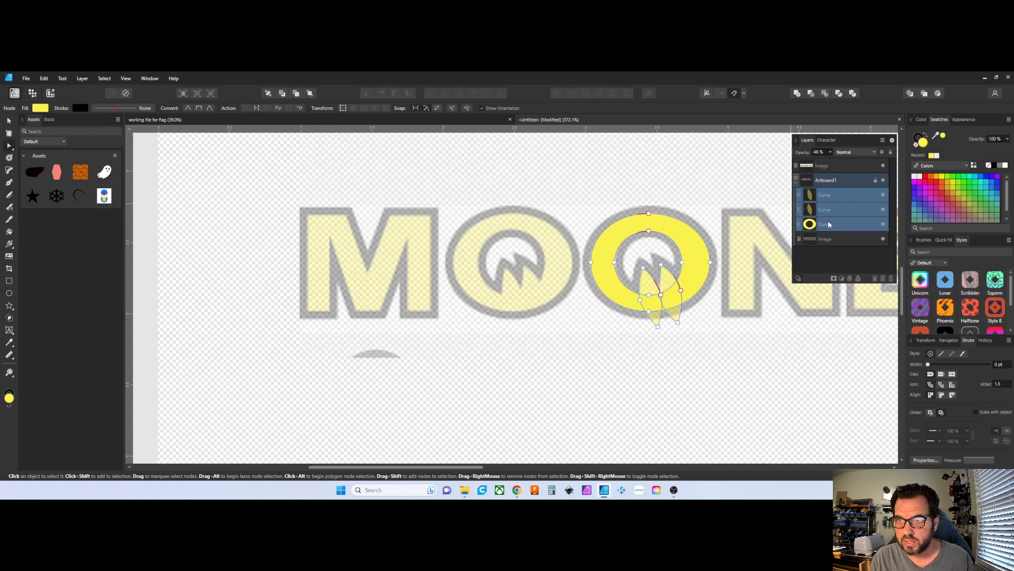
click(831, 161)
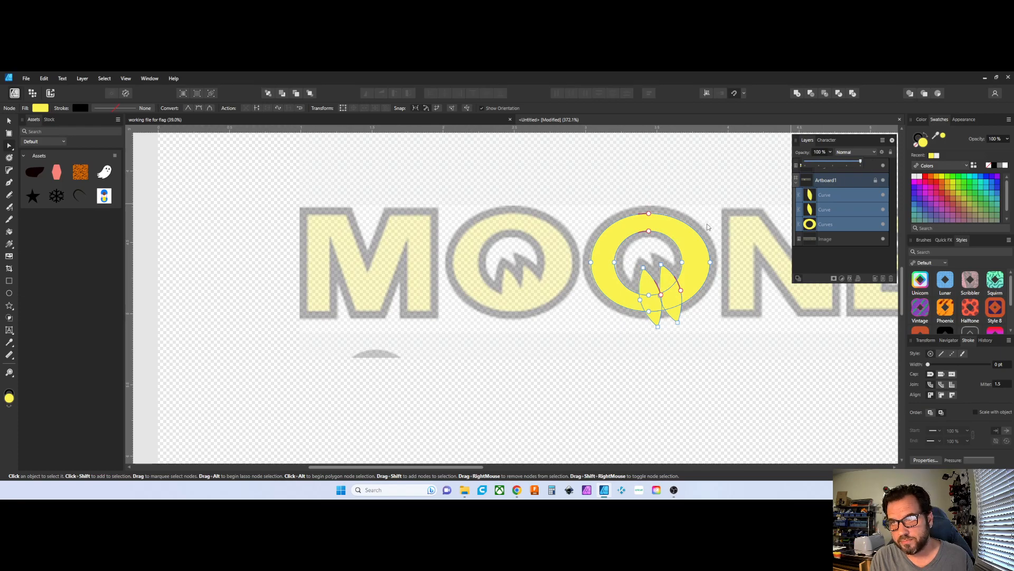
scroll(662, 264, up, 2)
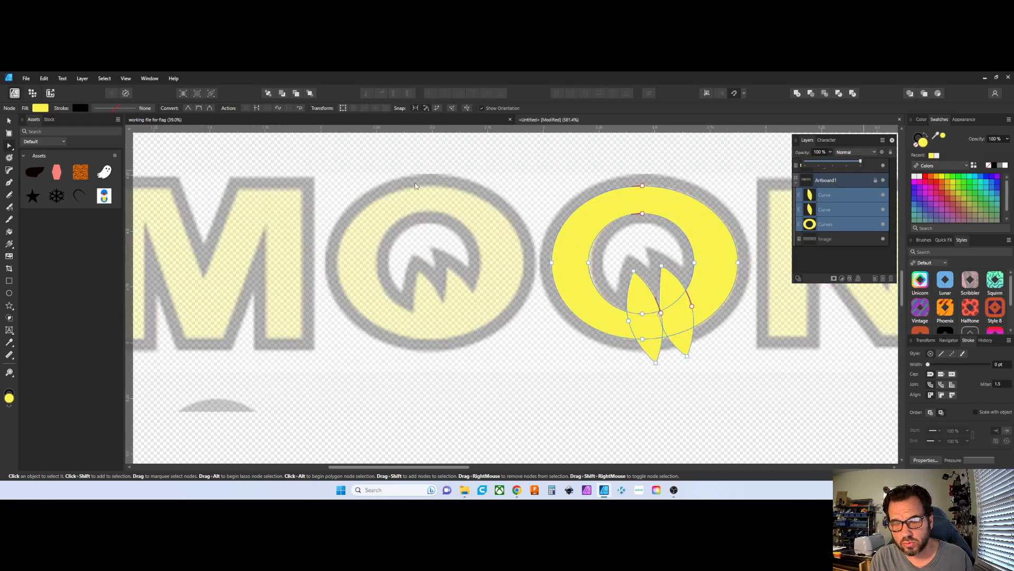
Try to merge the donut with the leaf areas inside its outer edge using the Shape Builder, leaving out the protruding lower tips
click(9, 320)
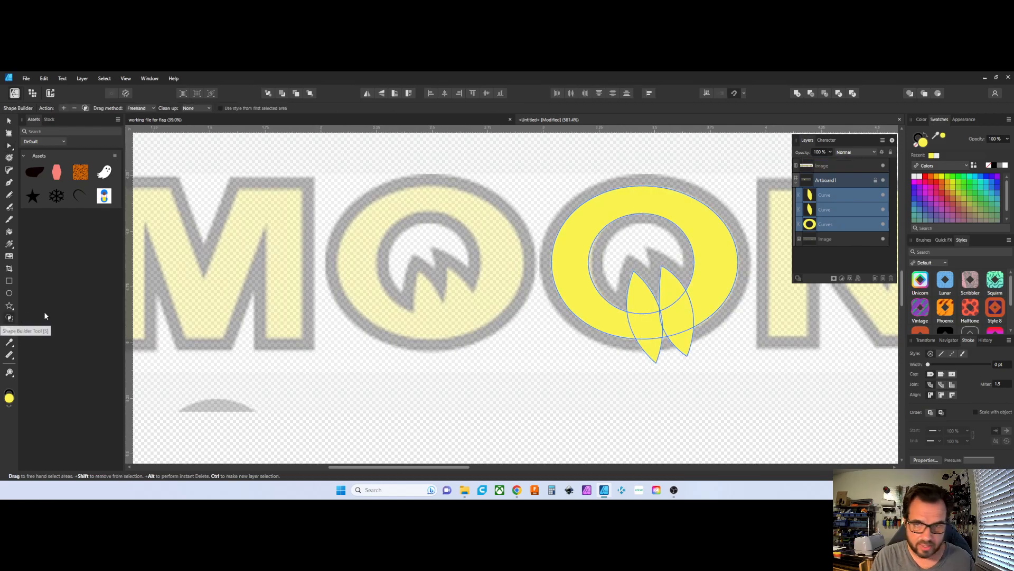
scroll(682, 319, up, 5)
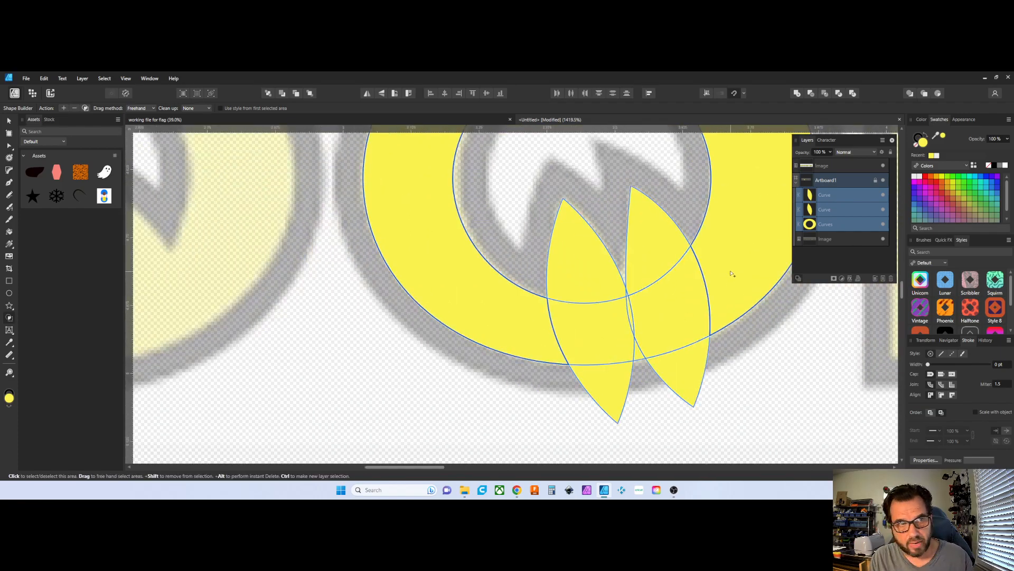
mouse_move(720, 273)
mouse_down()
mouse_move(623, 356)
mouse_move(611, 330)
mouse_move(633, 315)
mouse_move(643, 284)
mouse_move(645, 299)
mouse_move(621, 320)
mouse_move(579, 288)
mouse_up()
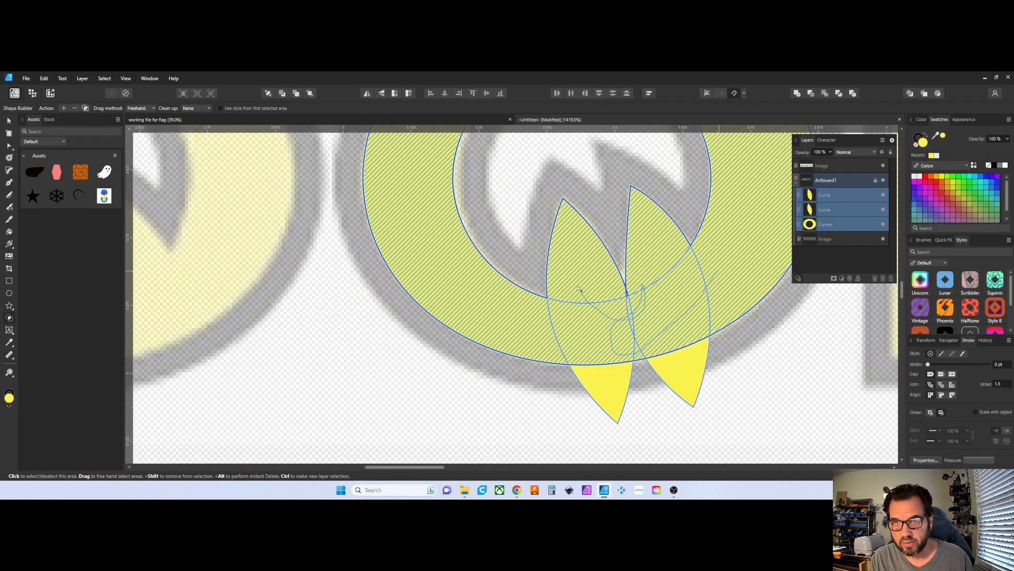
drag(579, 288, 579, 288)
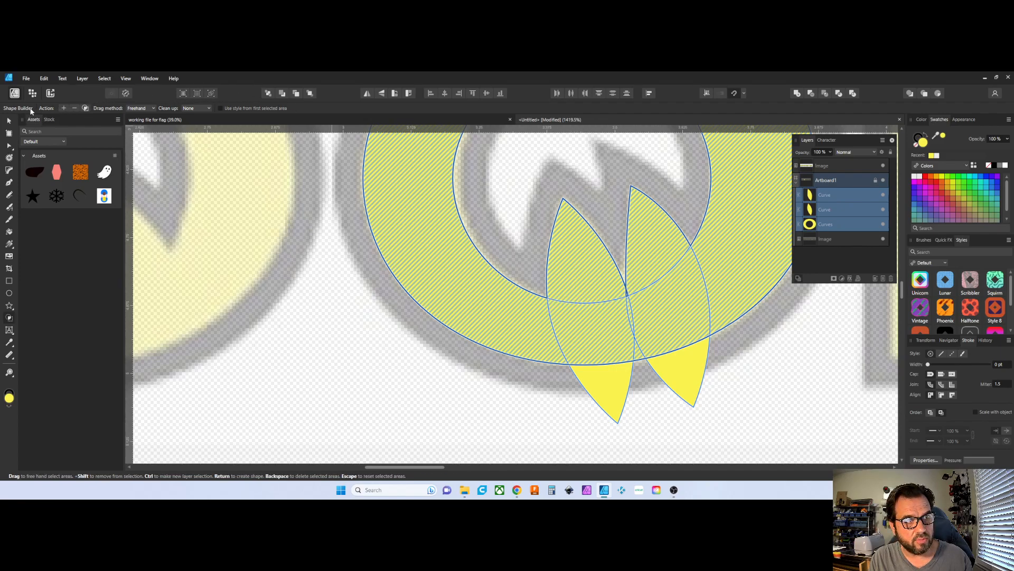
click(64, 110)
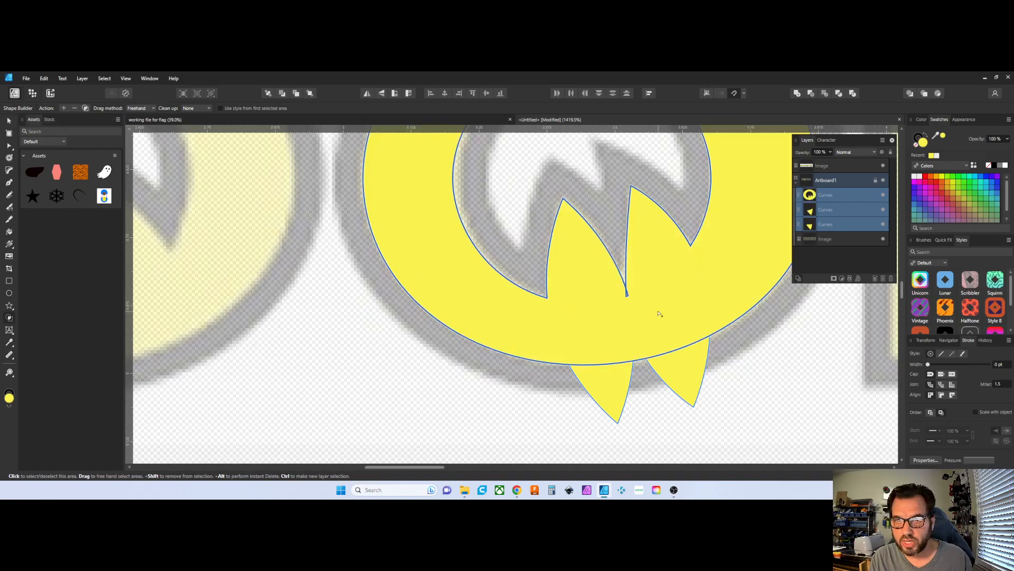
scroll(658, 313, up, 5)
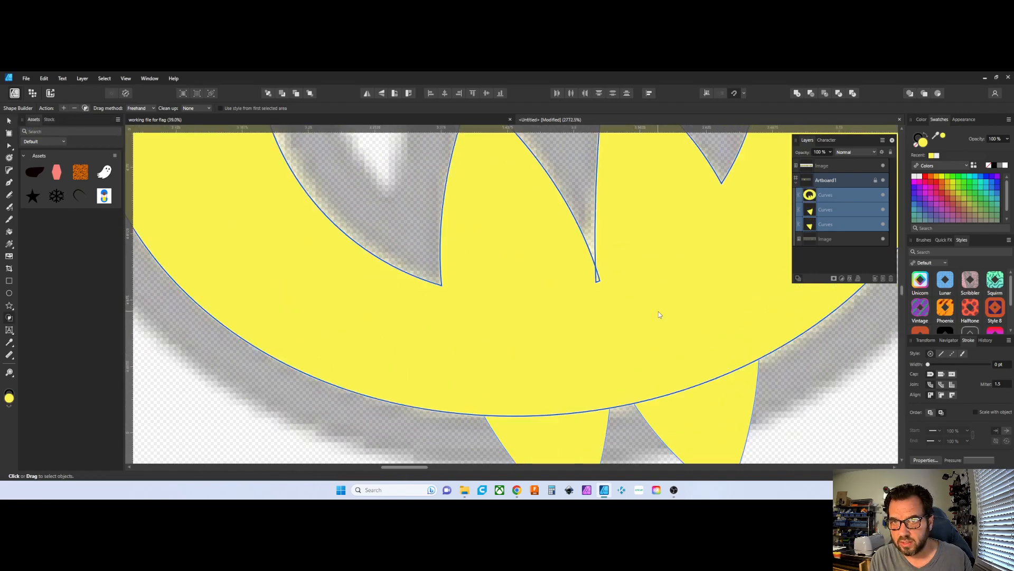
scroll(661, 313, up, 1)
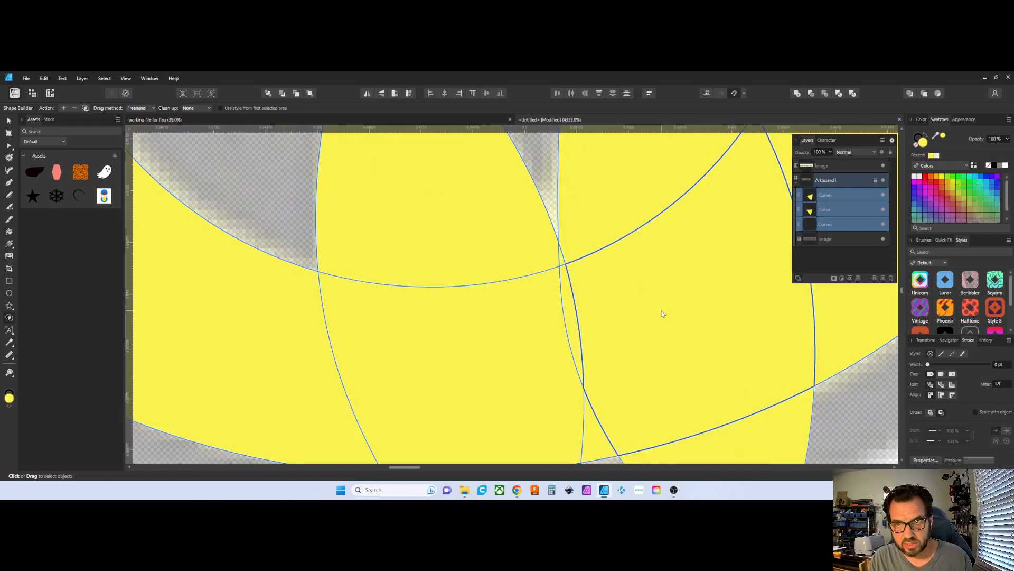
key(v)
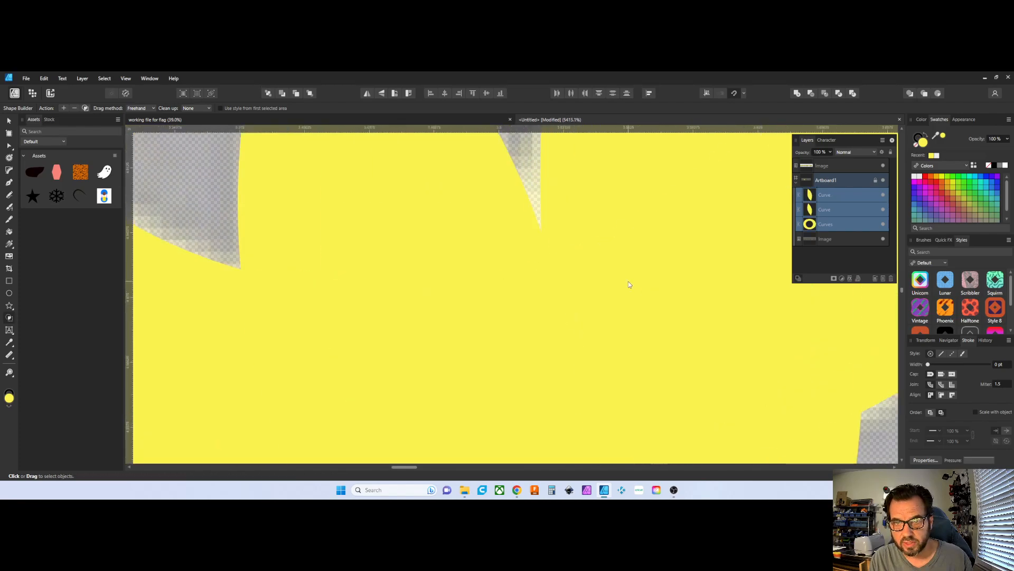
Merge the donut, both upper teeth and the tiny sliver where the leaves cross into one shape, excluding the lower leaf tips
key(x)
mouse_move(645, 262)
mouse_down()
mouse_move(607, 195)
mouse_move(562, 262)
mouse_move(601, 433)
mouse_move(592, 413)
mouse_move(462, 387)
mouse_move(294, 371)
mouse_move(775, 338)
mouse_move(725, 341)
mouse_up()
scroll(721, 333, down, 4)
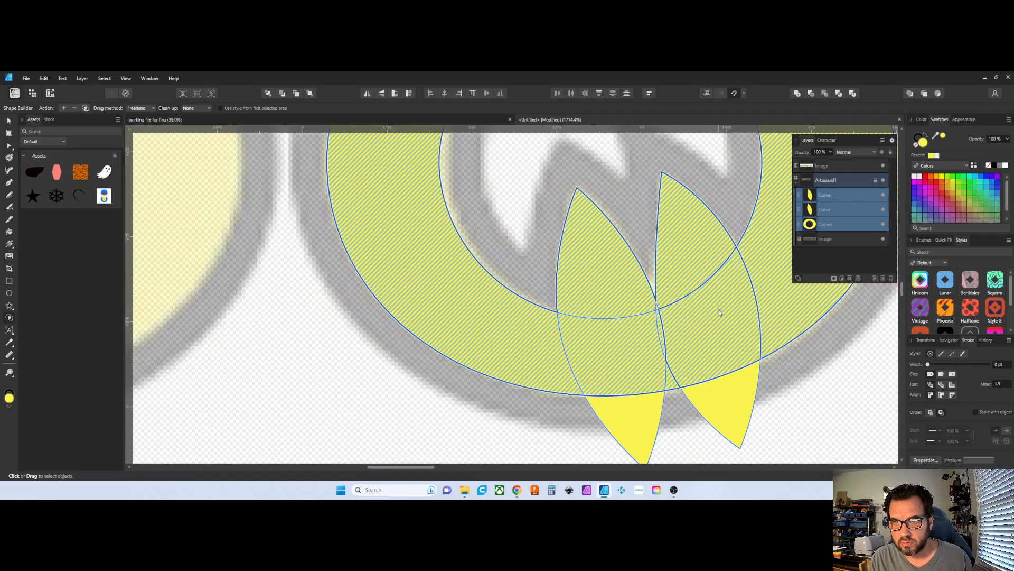
scroll(718, 309, down, 2)
scroll(718, 308, down, 2)
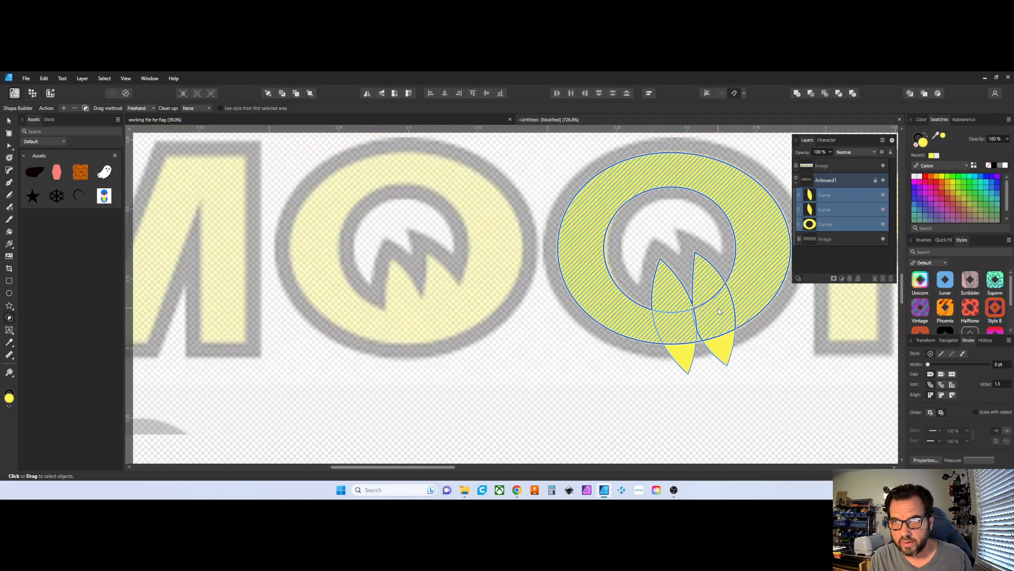
key(Return)
scroll(729, 325, up, 3)
scroll(626, 278, up, 4)
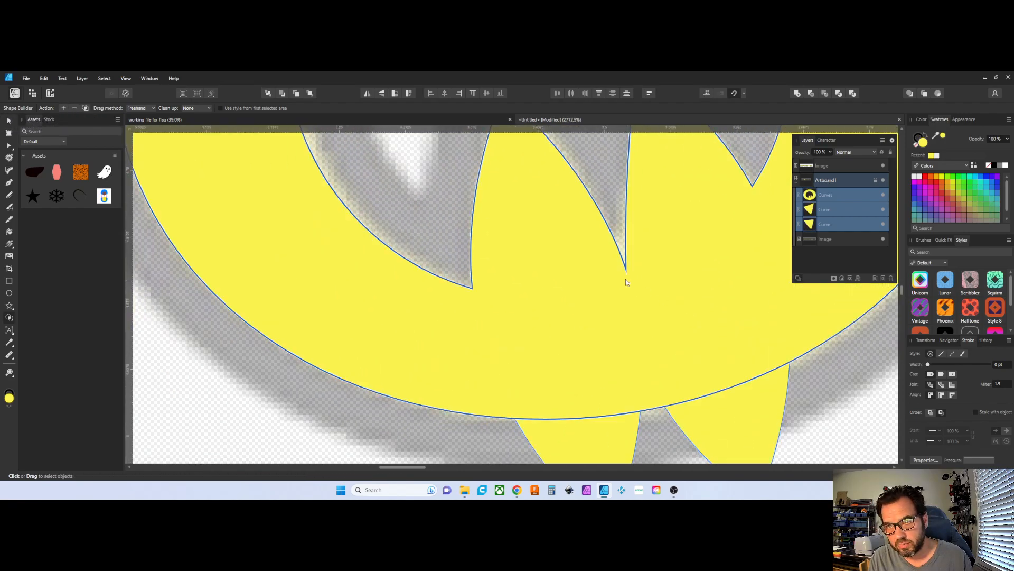
scroll(631, 280, down, 5)
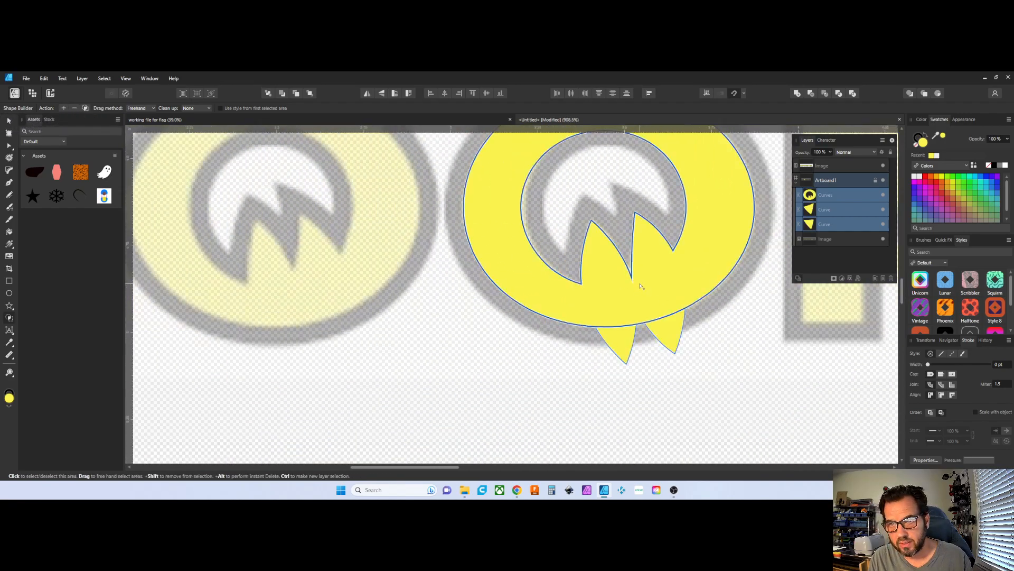
Identify the two leftover leaf tips below the O and cut them from the artwork
click(829, 201)
click(884, 195)
click(884, 195)
click(861, 210)
shift+click(859, 225)
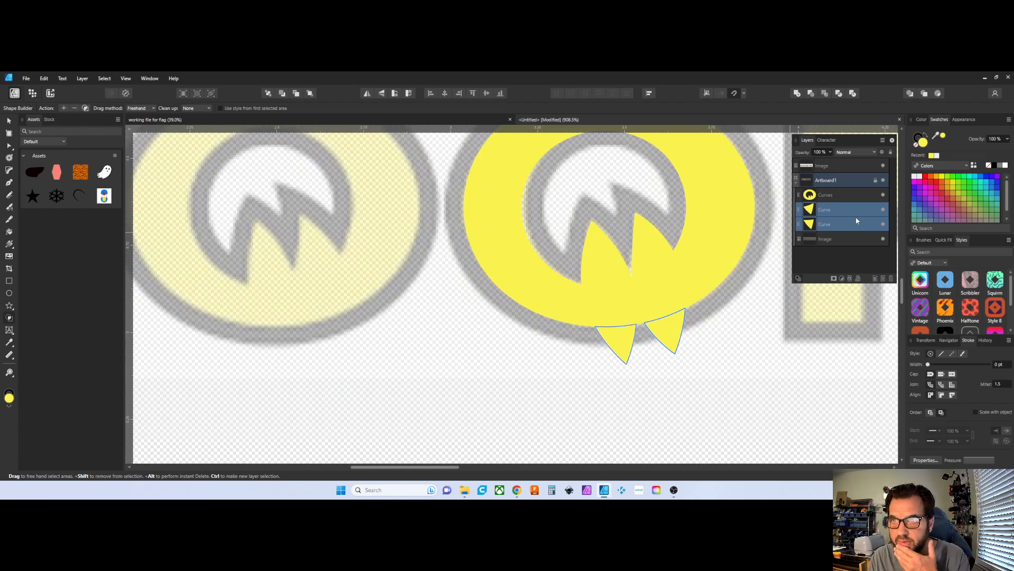
right_click(856, 225)
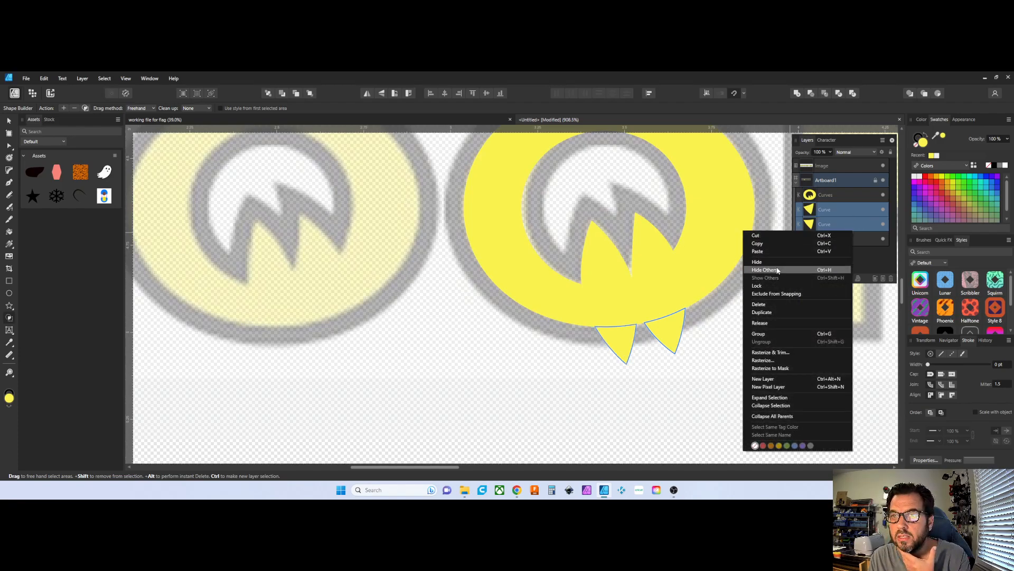
click(772, 235)
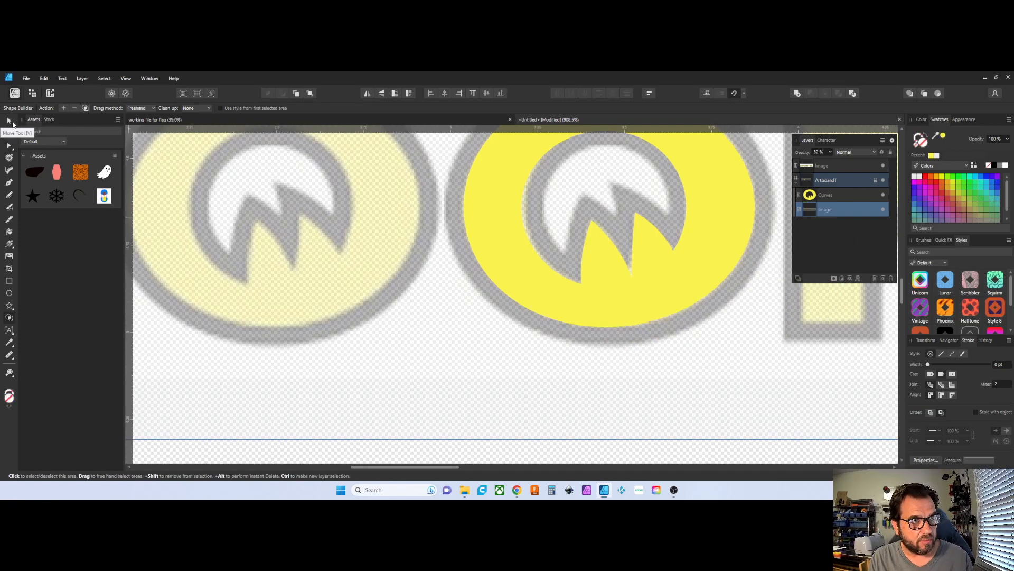
Select the merged O with the Move tool and apply a black stroke to it
click(10, 121)
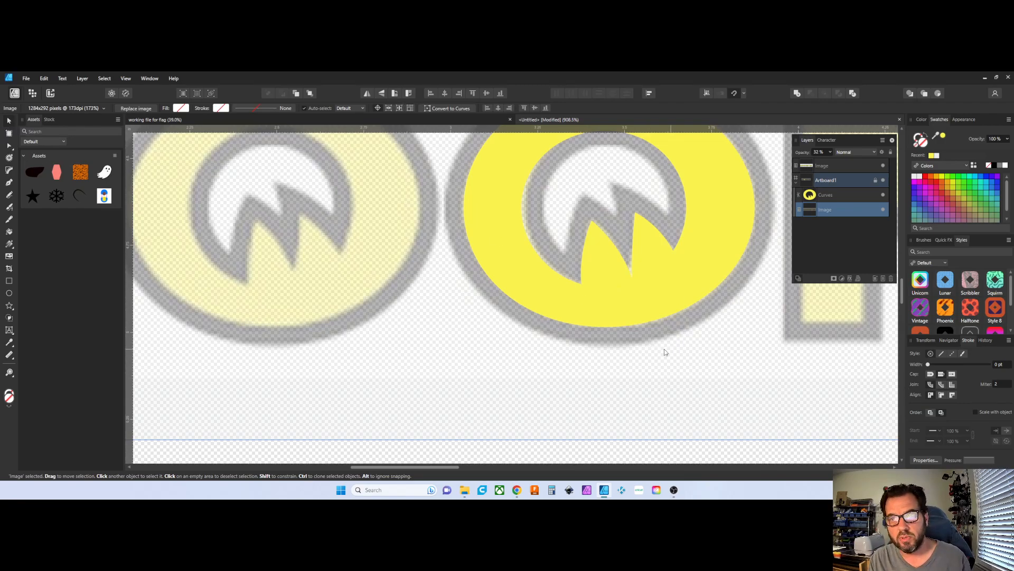
scroll(656, 340, up, 1)
scroll(657, 340, up, 1)
scroll(629, 319, up, 1)
scroll(629, 326, down, 1)
scroll(626, 321, down, 1)
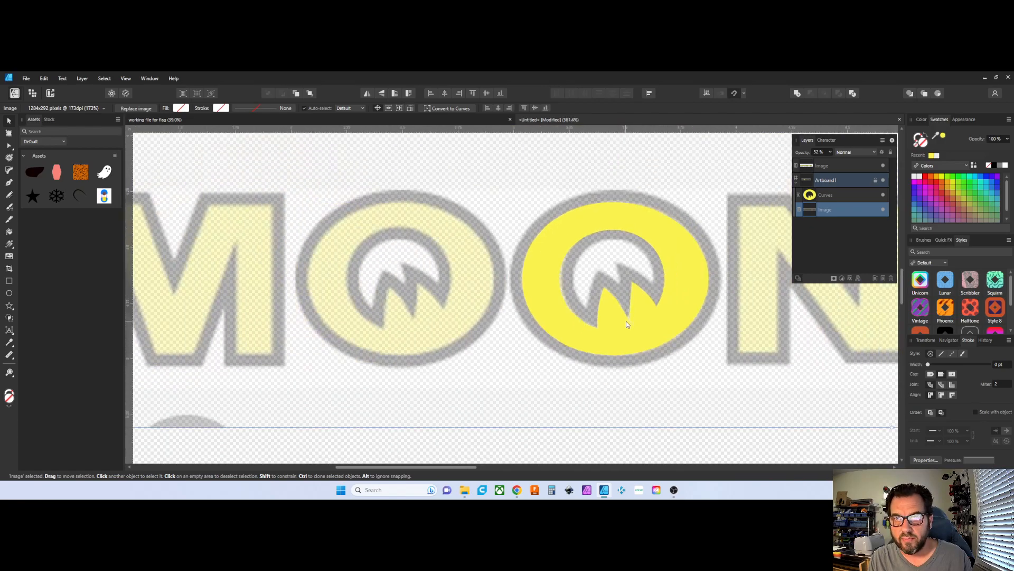
scroll(626, 321, up, 1)
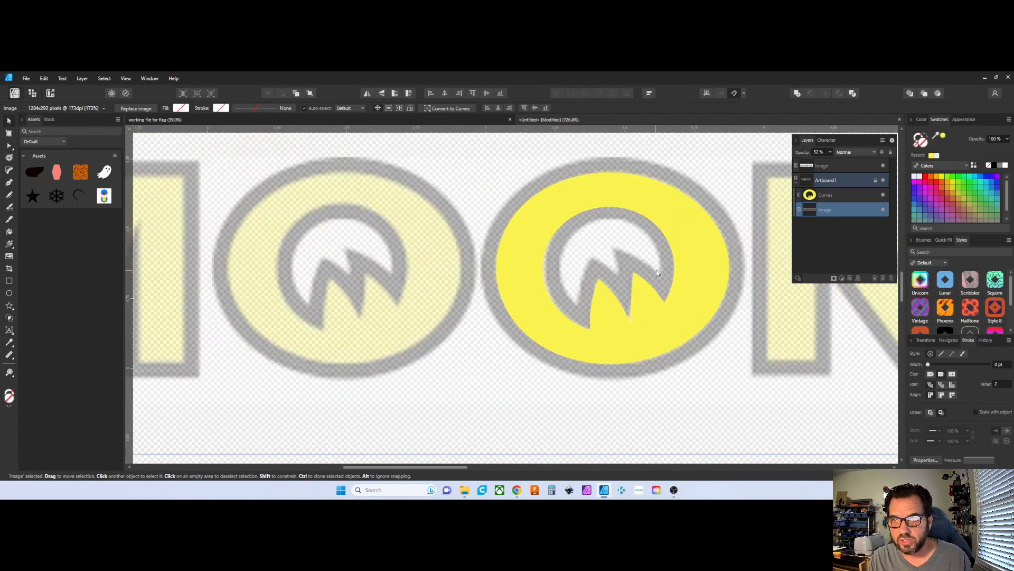
click(822, 195)
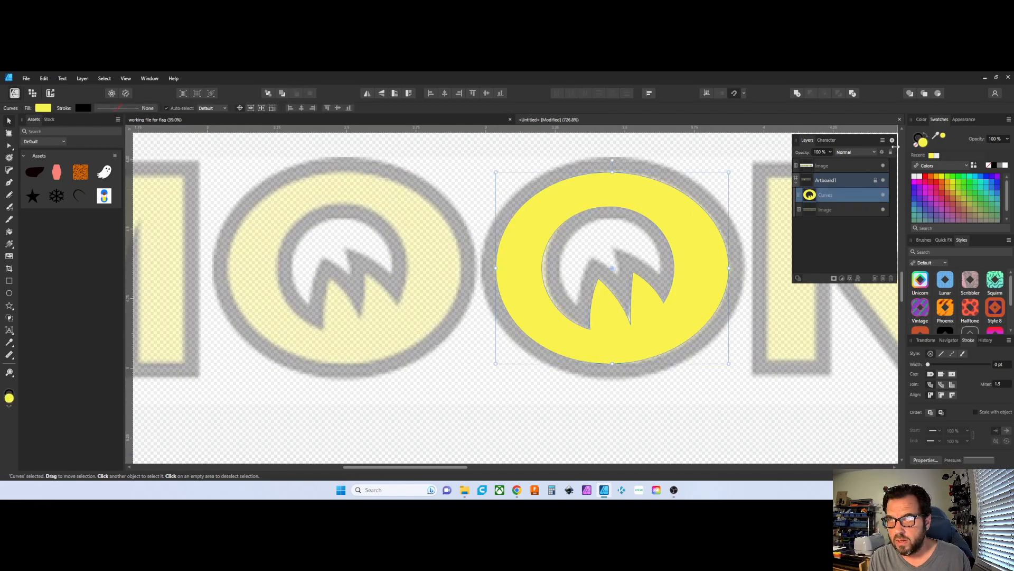
click(920, 138)
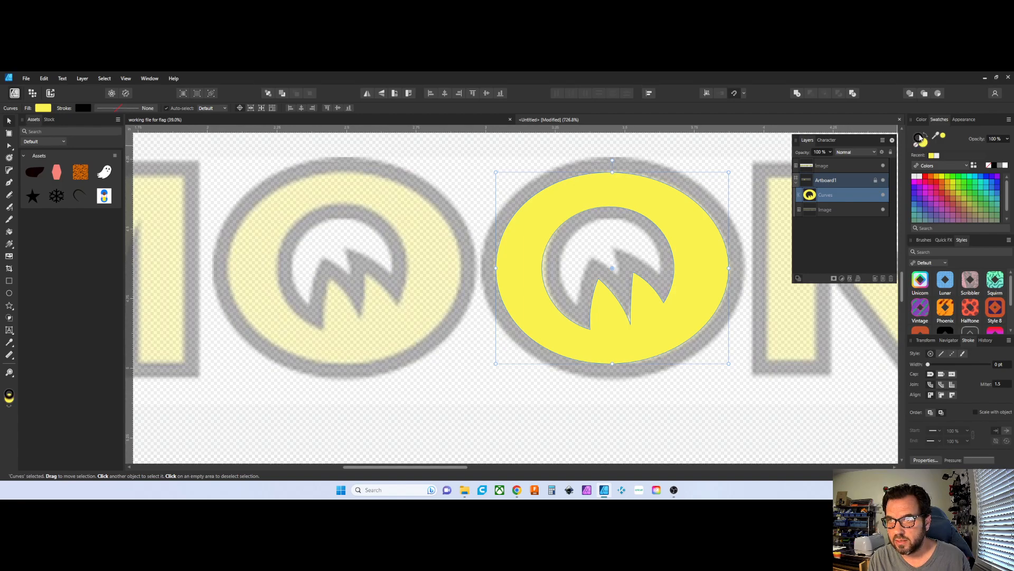
click(919, 140)
click(919, 138)
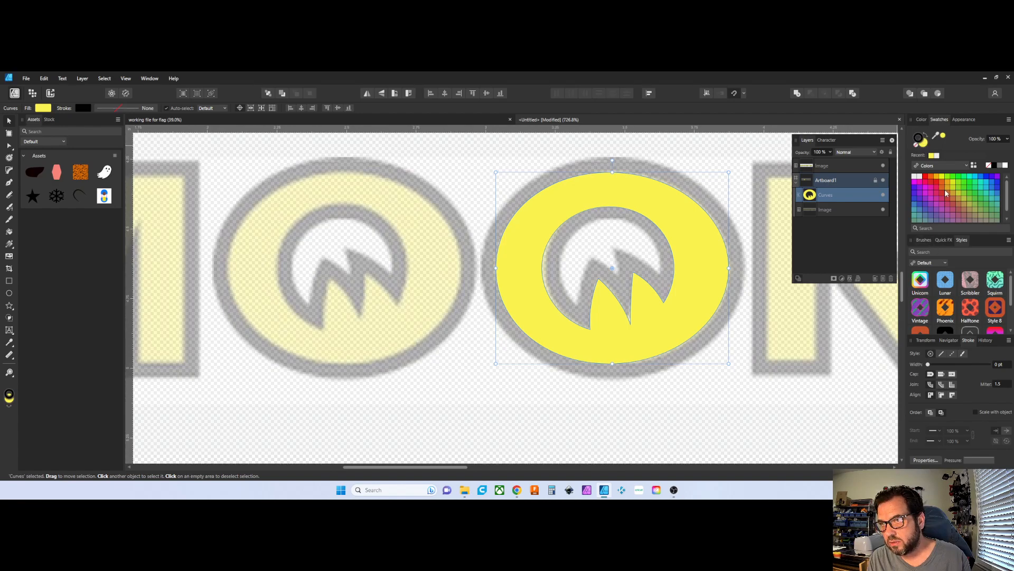
click(993, 165)
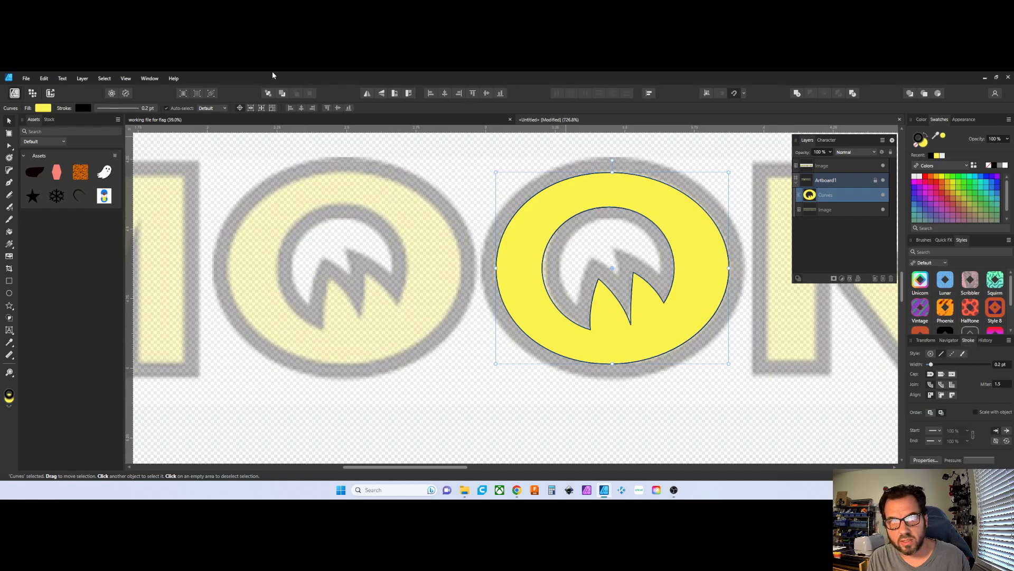
click(143, 79)
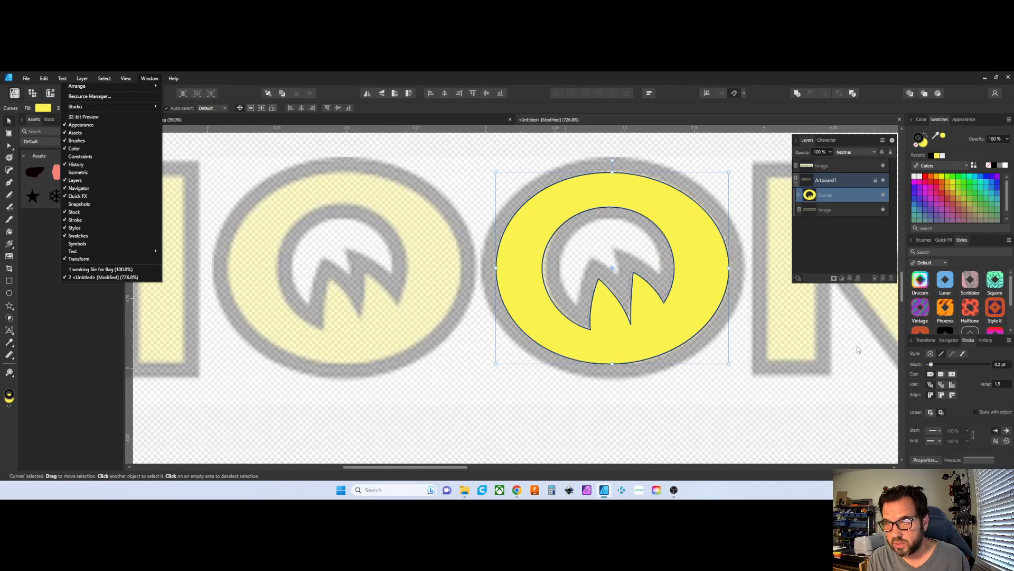
key(Left)
key(Right)
key(Right)
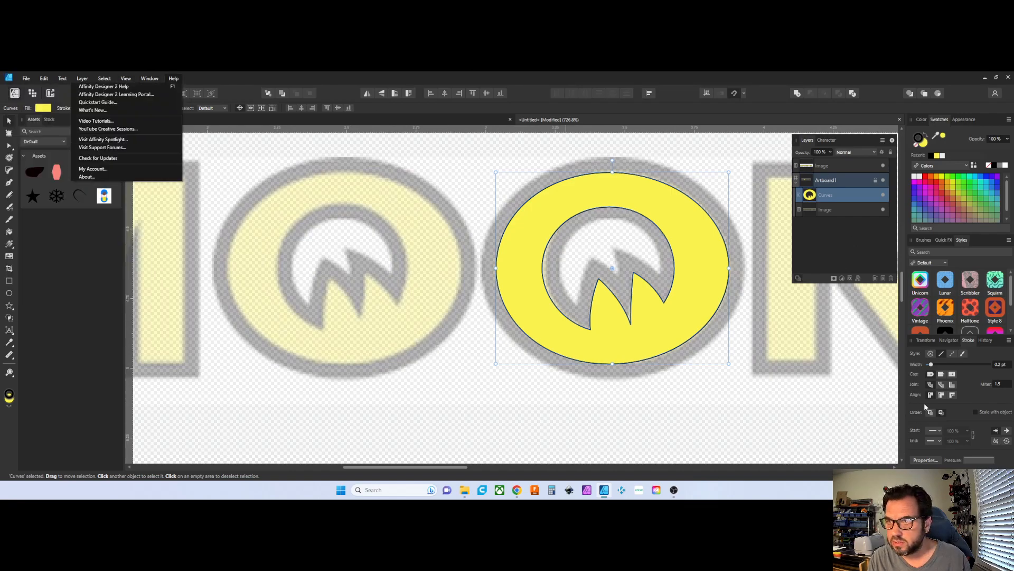
Align the O's black stroke to the outside and set its width to 2.8 pt
mouse_move(968, 341)
mouse_down()
mouse_move(860, 333)
mouse_move(826, 319)
mouse_move(970, 353)
mouse_move(985, 368)
mouse_up()
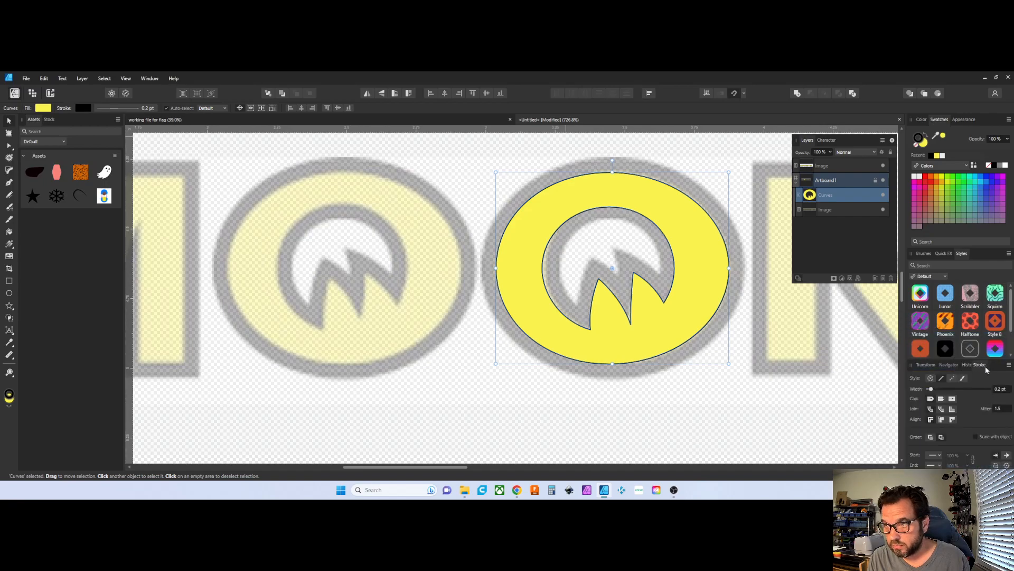
drag(932, 390, 949, 390)
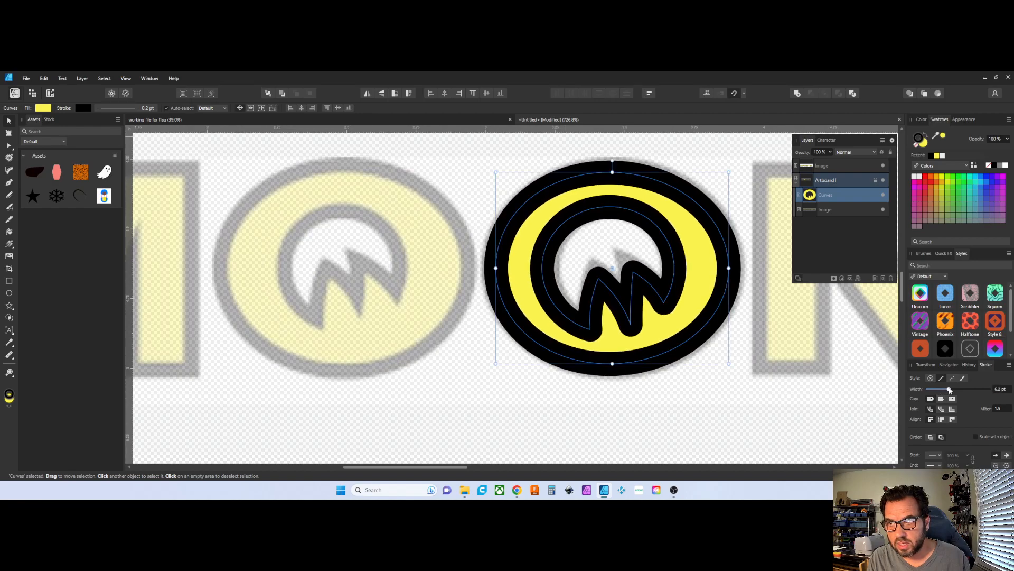
click(941, 419)
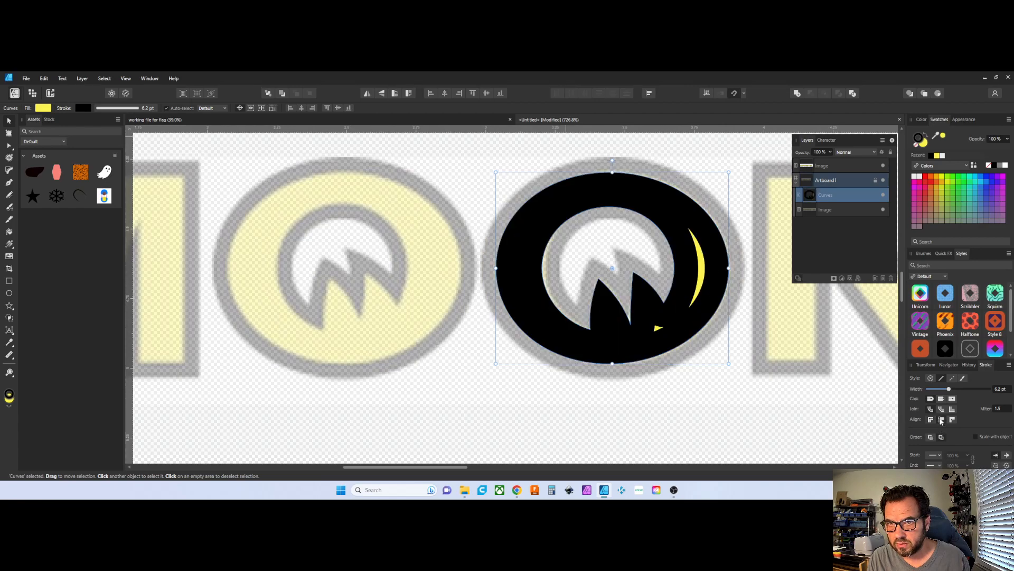
click(953, 420)
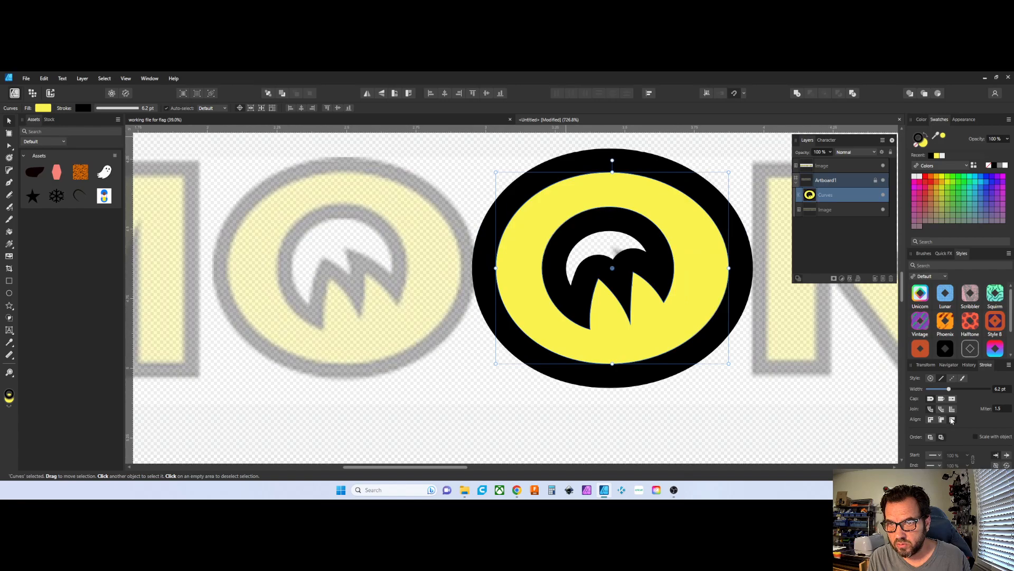
drag(950, 389, 945, 390)
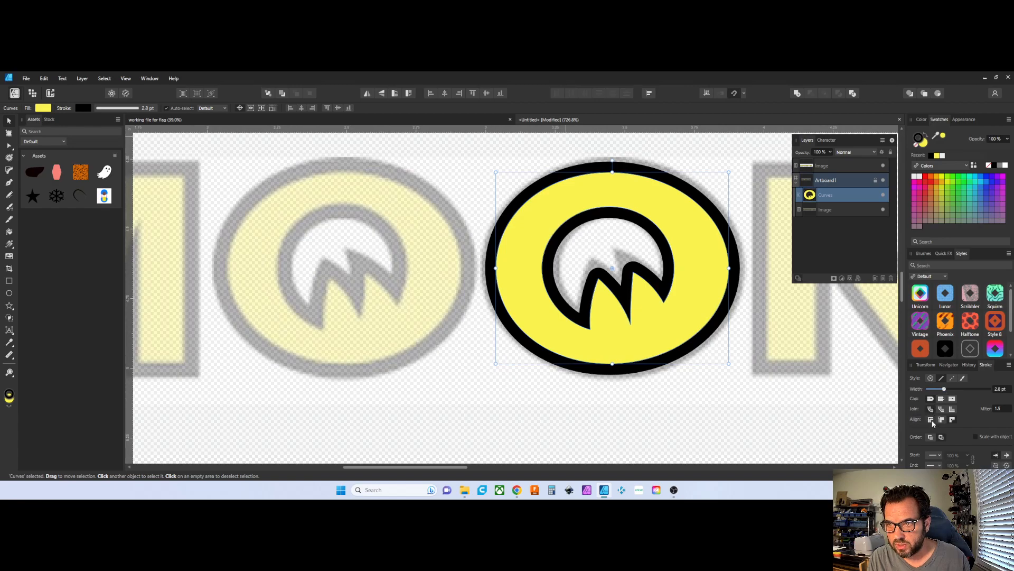
Switch the O's stroke to miter joins and adjust the miter limit to 2 so the teeth get sharp corners
click(951, 410)
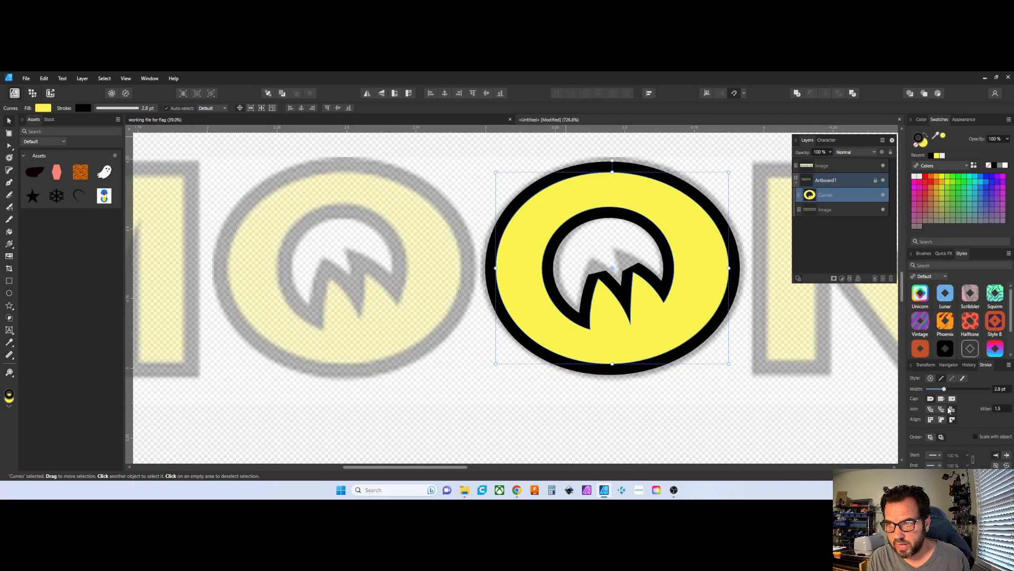
click(941, 410)
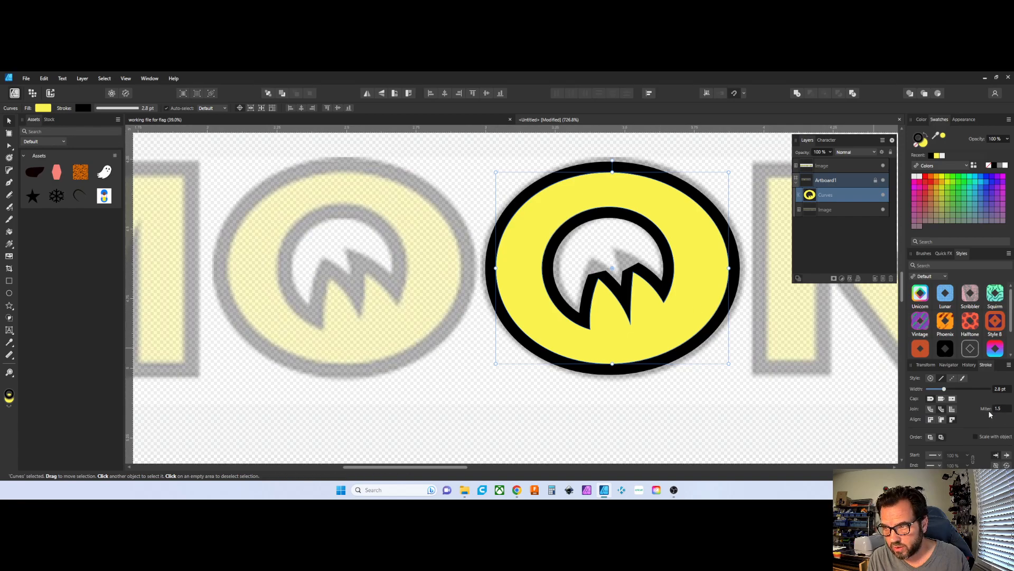
scroll(1002, 411, up, 1)
scroll(1002, 412, up, 1)
scroll(1002, 412, up, 1)
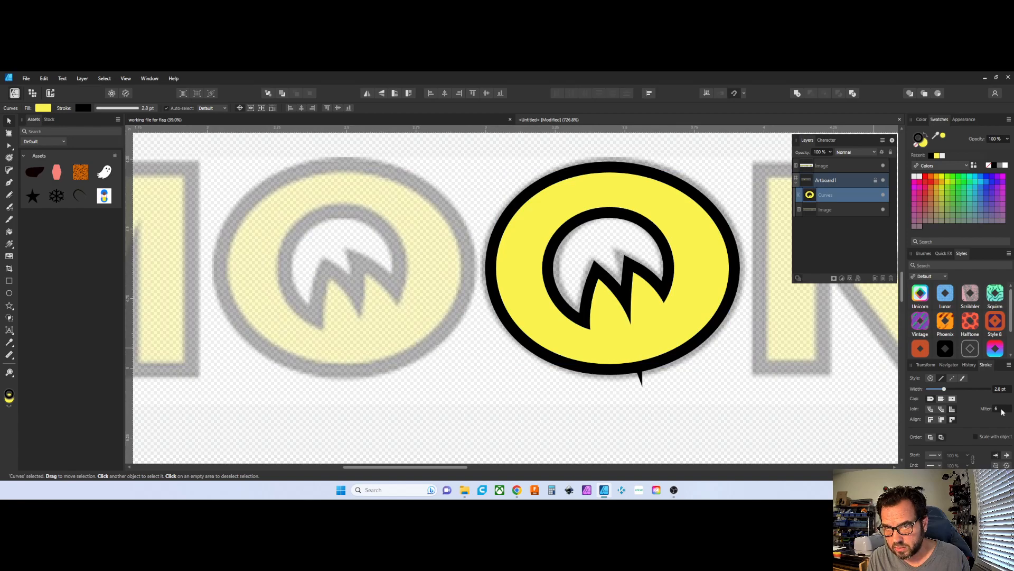
scroll(1002, 411, down, 1)
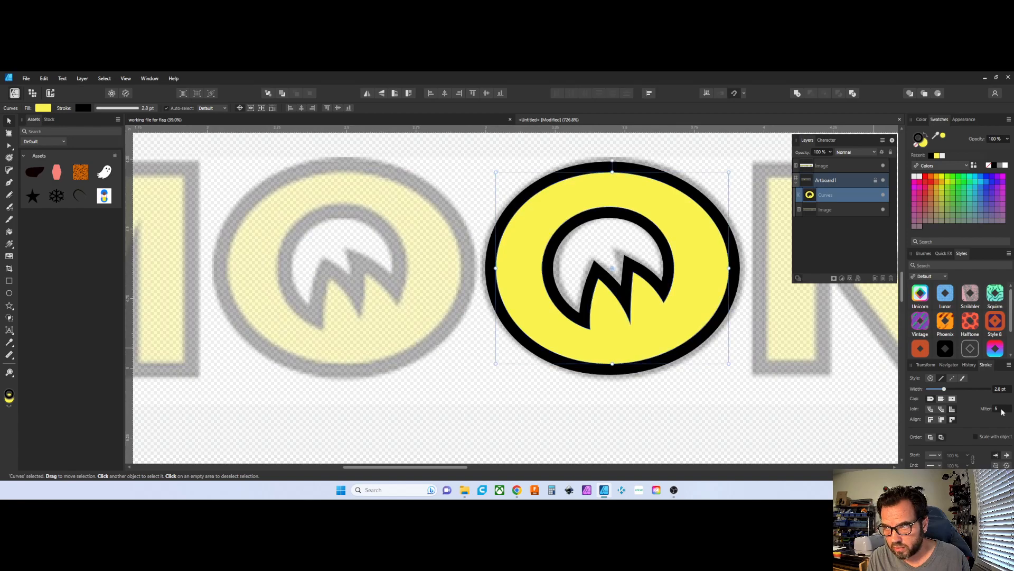
scroll(1003, 412, up, 1)
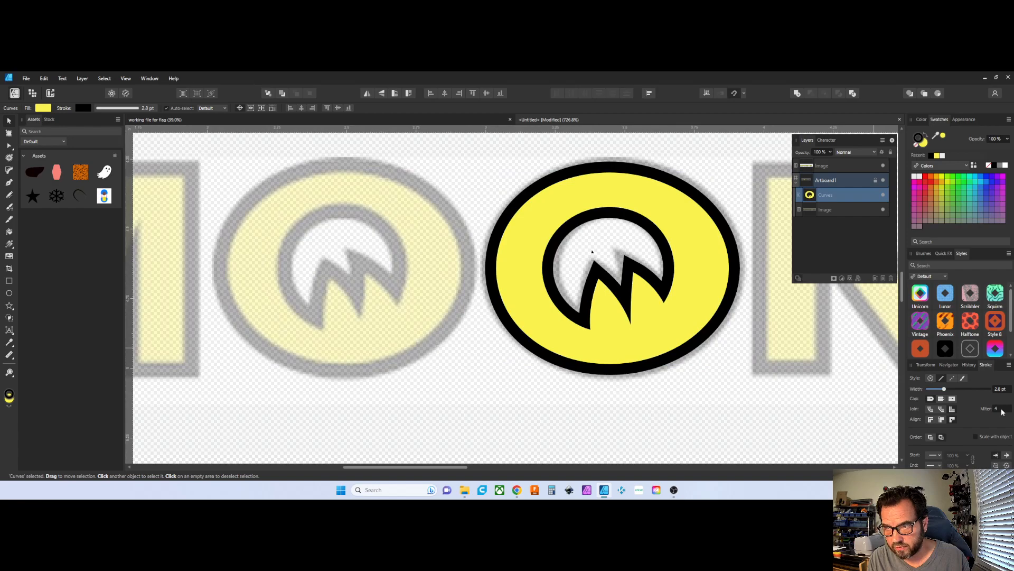
scroll(1002, 411, up, 1)
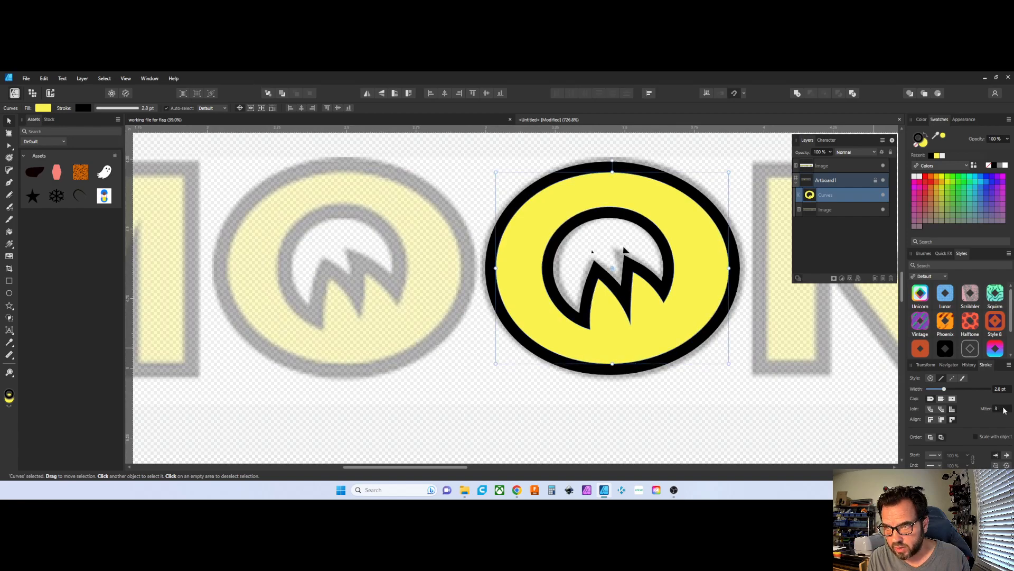
scroll(998, 410, up, 1)
scroll(998, 410, down, 1)
scroll(998, 409, down, 1)
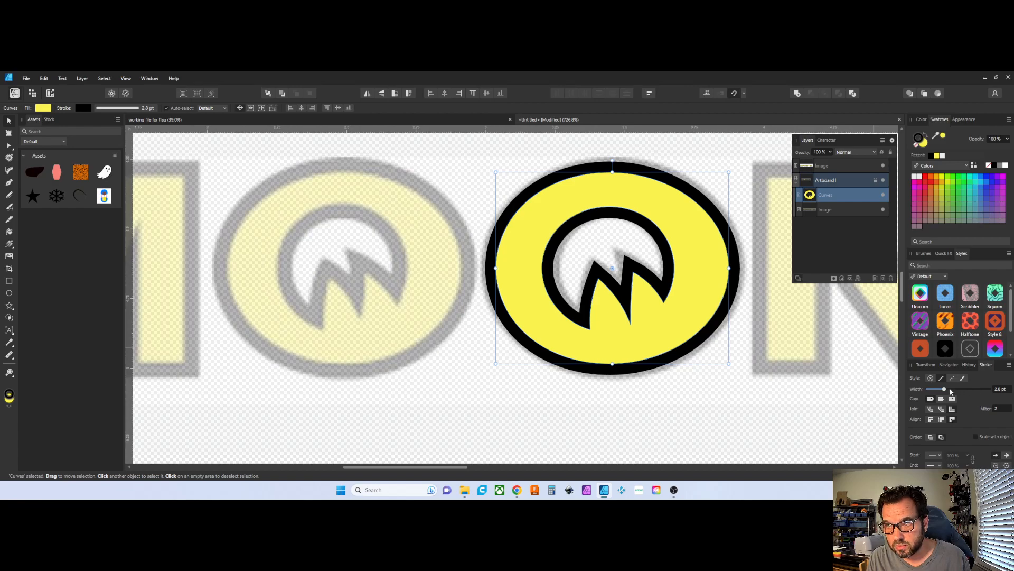
Set the O's stroke width to 3 pt with a miter join and a miter limit of 3, and deselect it
drag(944, 390, 946, 391)
scroll(1000, 409, up, 1)
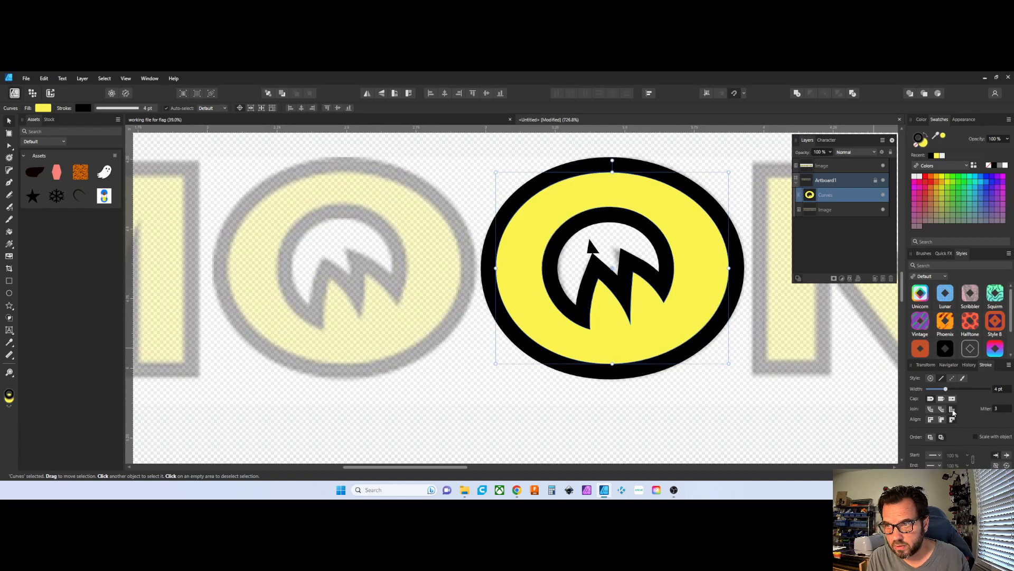
click(952, 410)
scroll(1003, 409, up, 1)
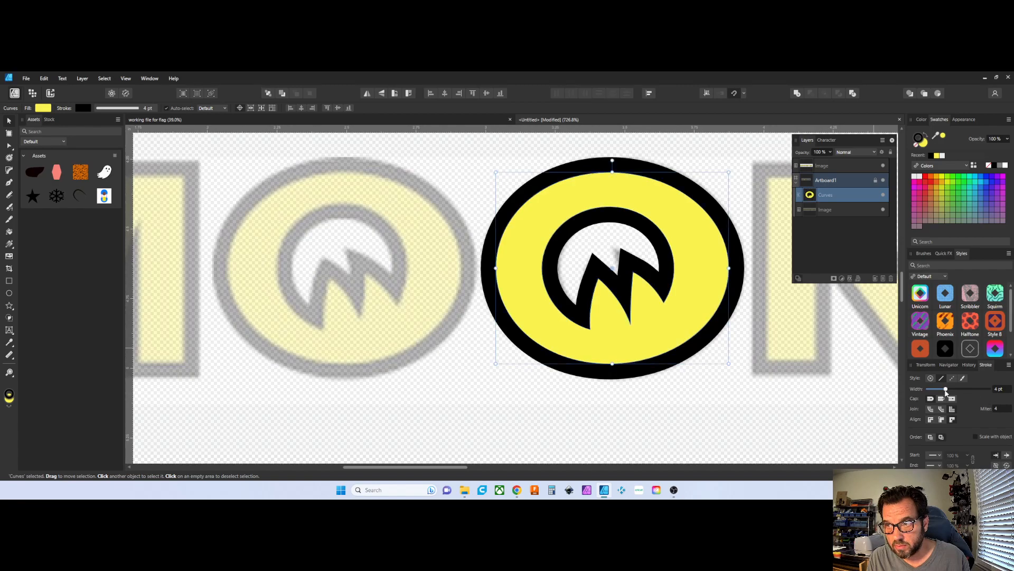
scroll(999, 391, down, 1)
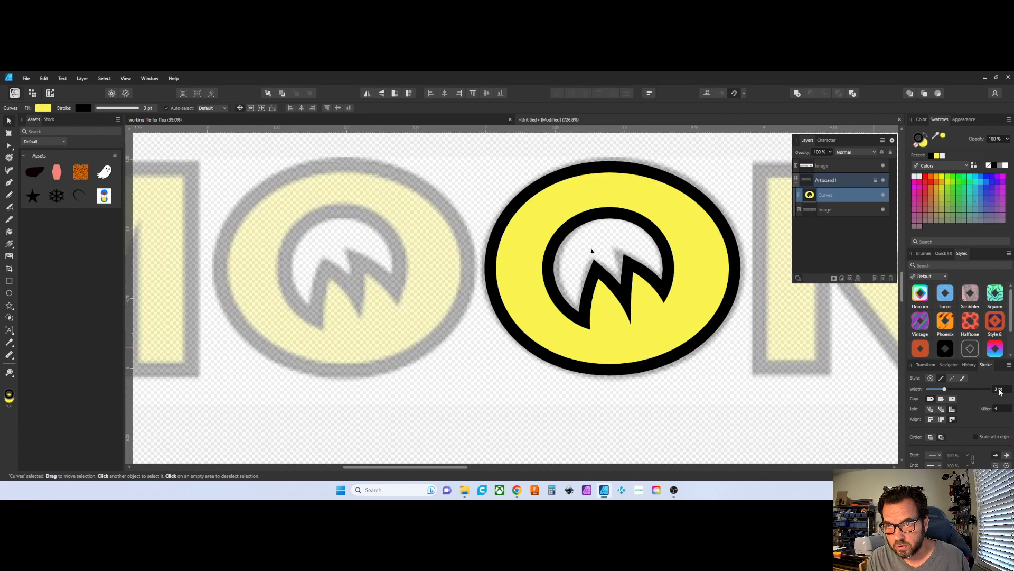
scroll(1002, 409, down, 1)
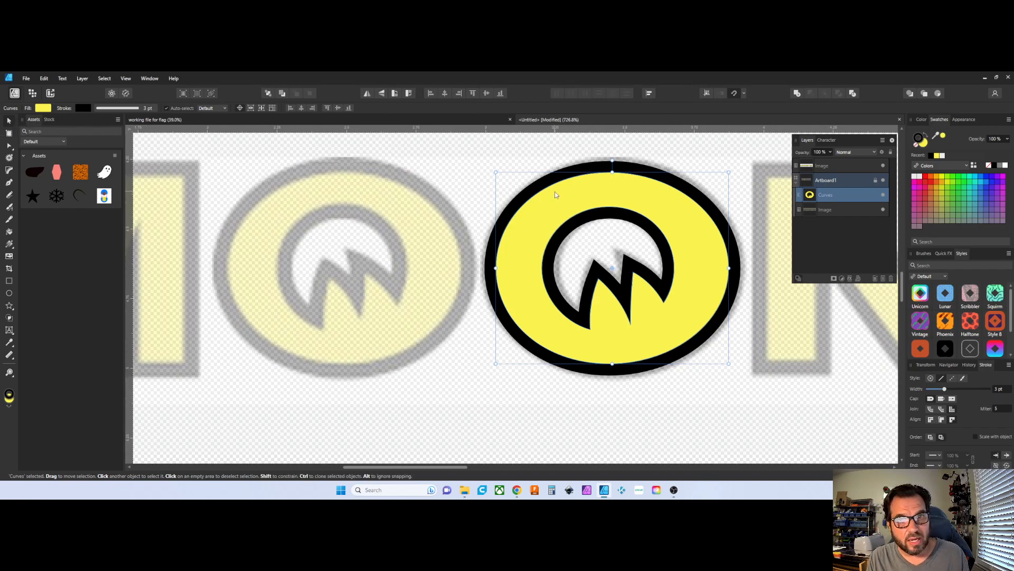
click(458, 198)
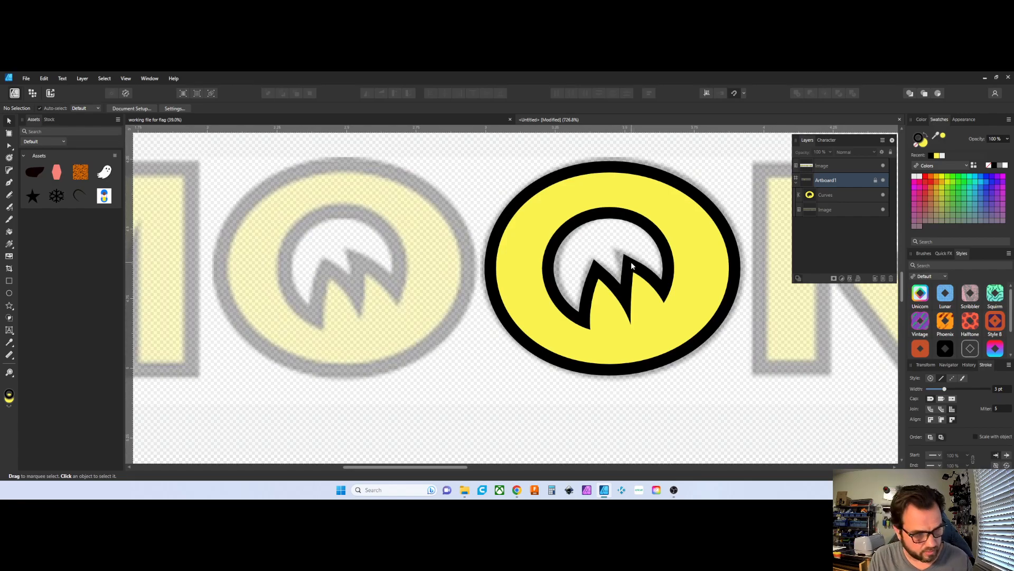
Select the O's curves and expand the black stroke into its own filled shape
click(827, 195)
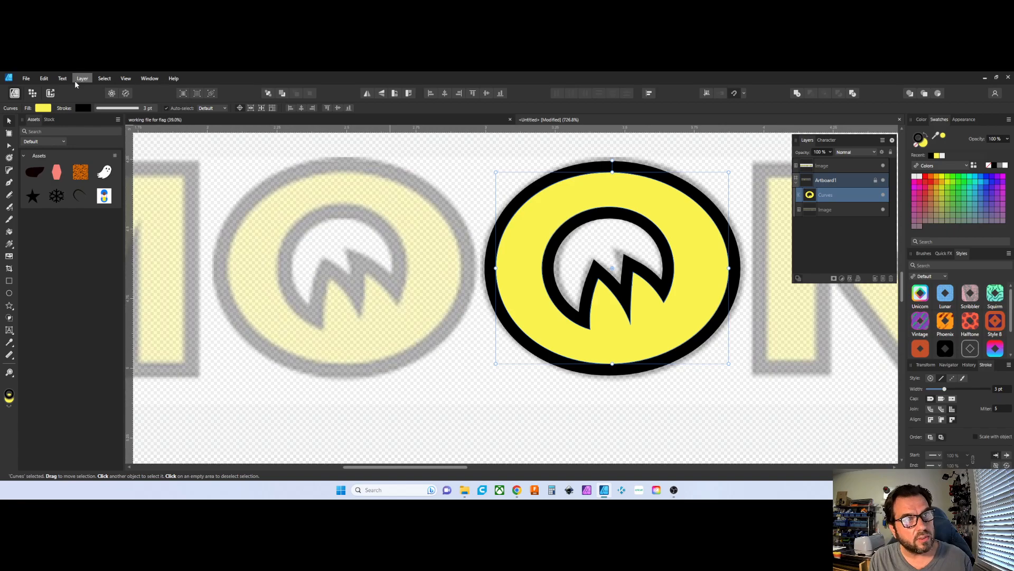
click(79, 79)
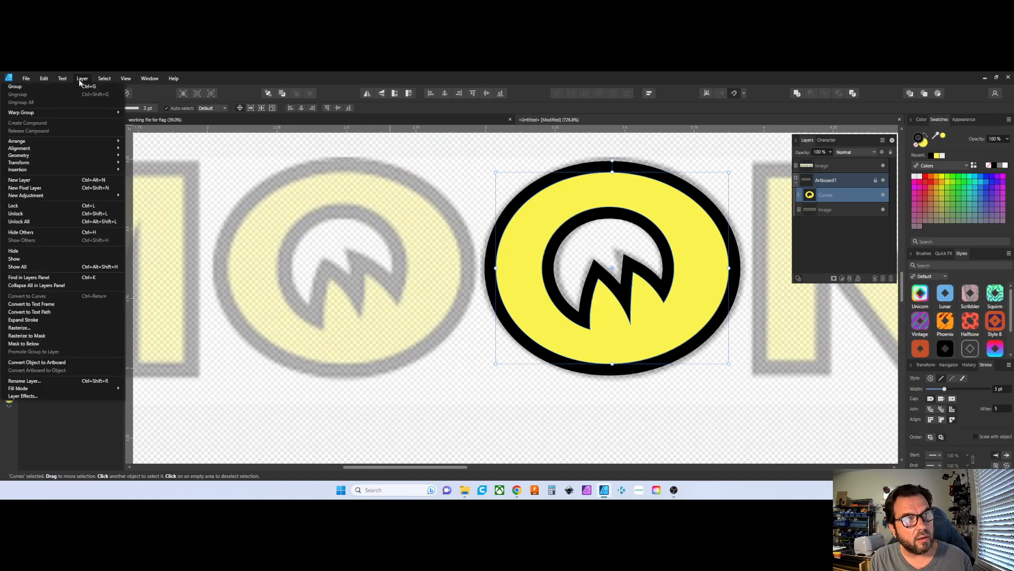
click(43, 319)
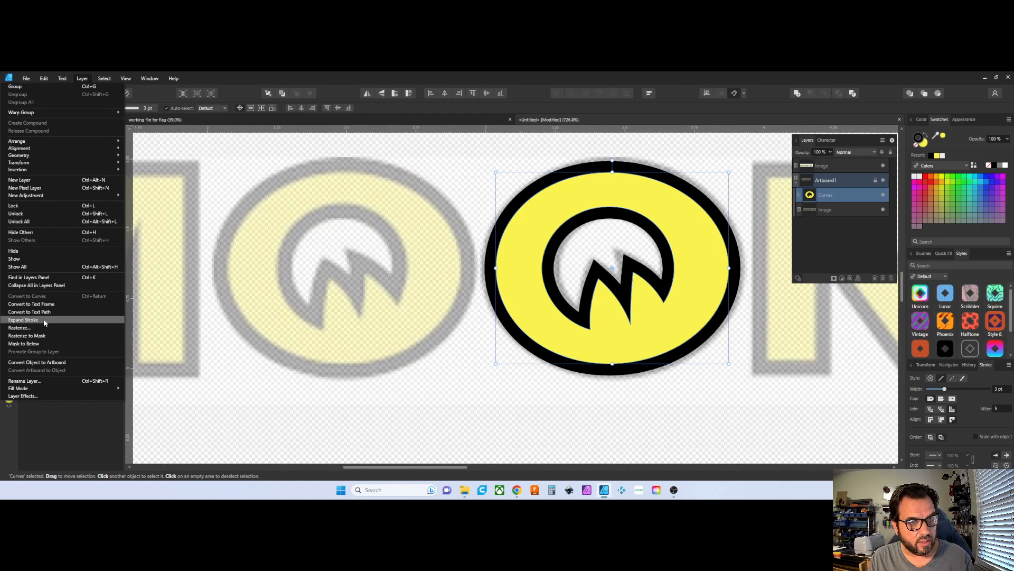
drag(832, 196, 830, 209)
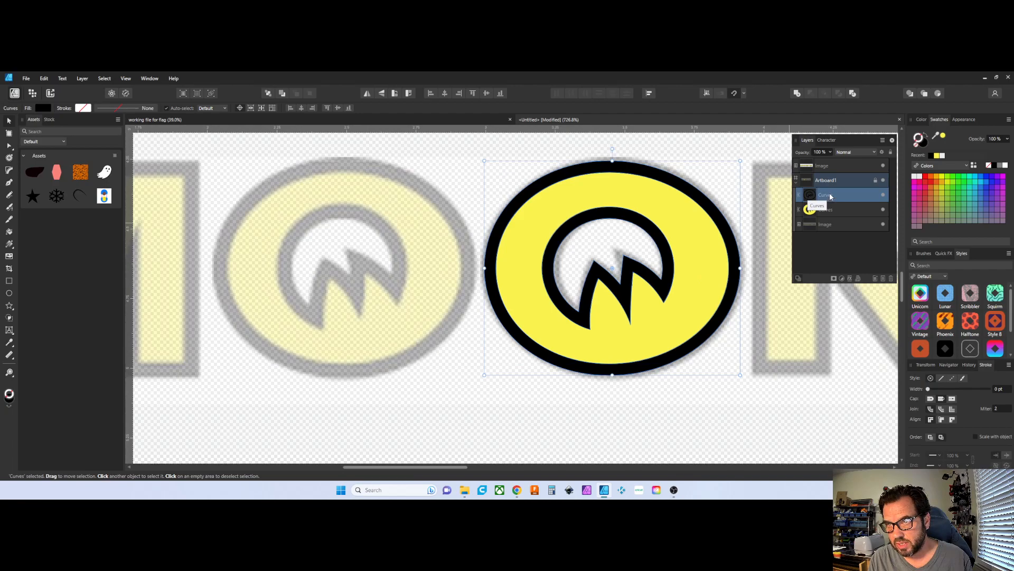
double_click(829, 195)
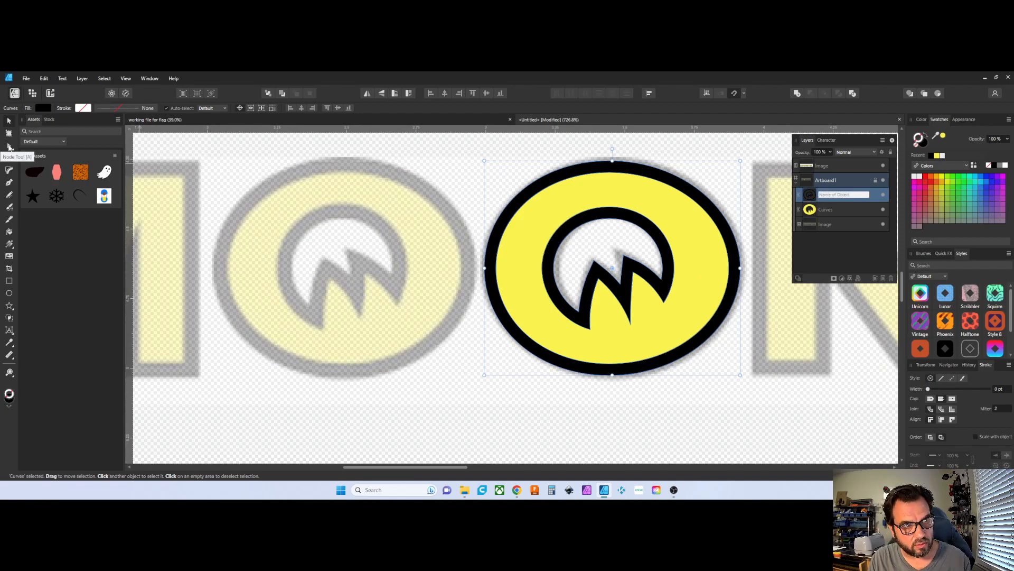
With the Node tool, extend the right tooth's outline tip to the reference point and curve its right edge, removing the extra node there
click(9, 147)
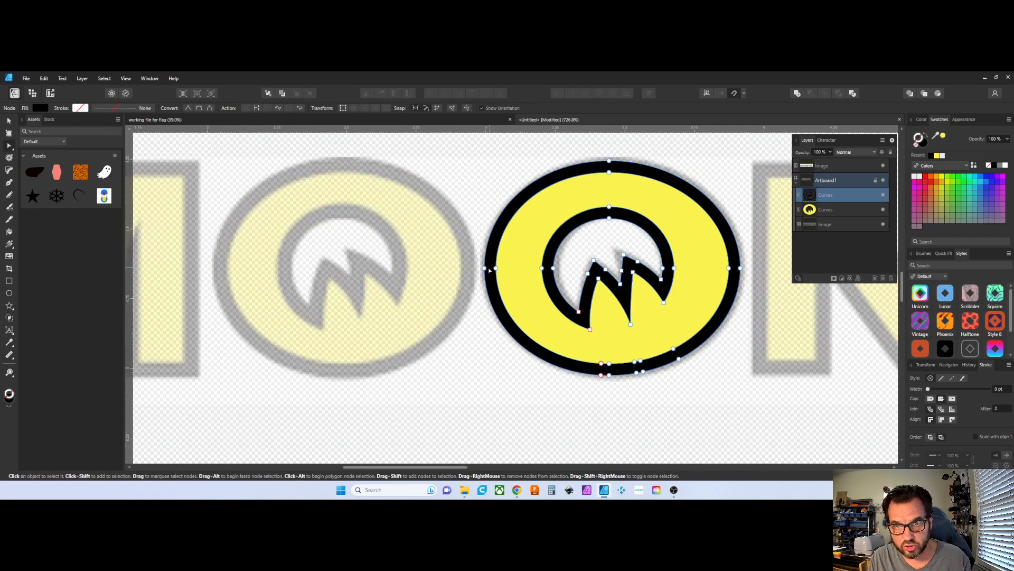
drag(497, 222, 531, 207)
key(ctrl+z)
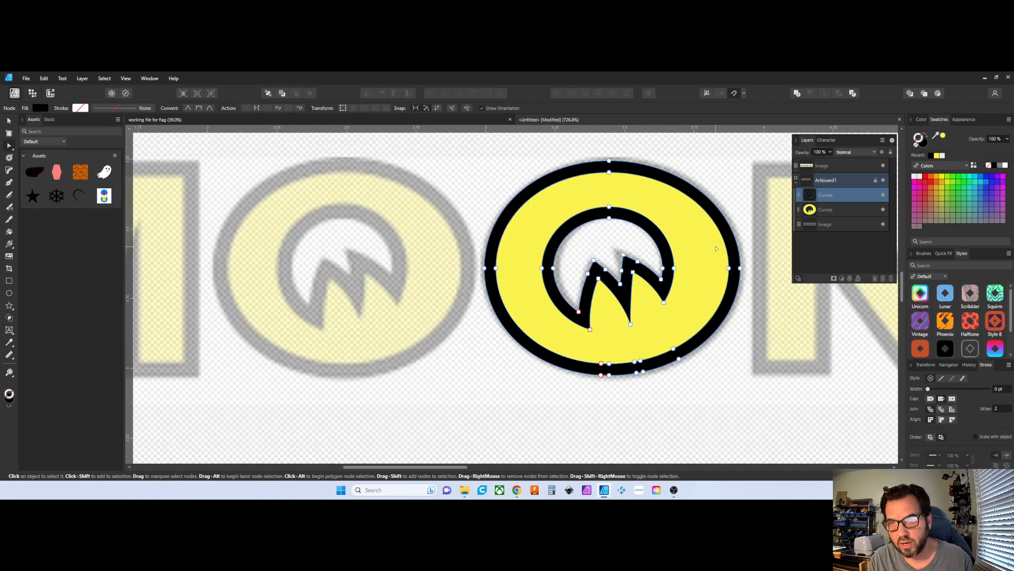
scroll(654, 293, up, 2)
scroll(636, 286, up, 1)
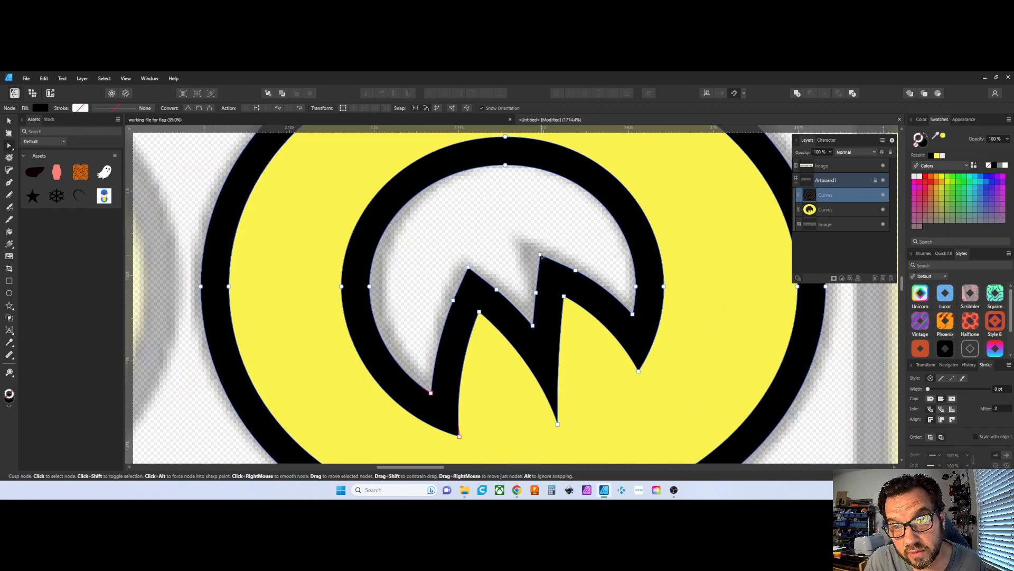
drag(541, 256, 522, 245)
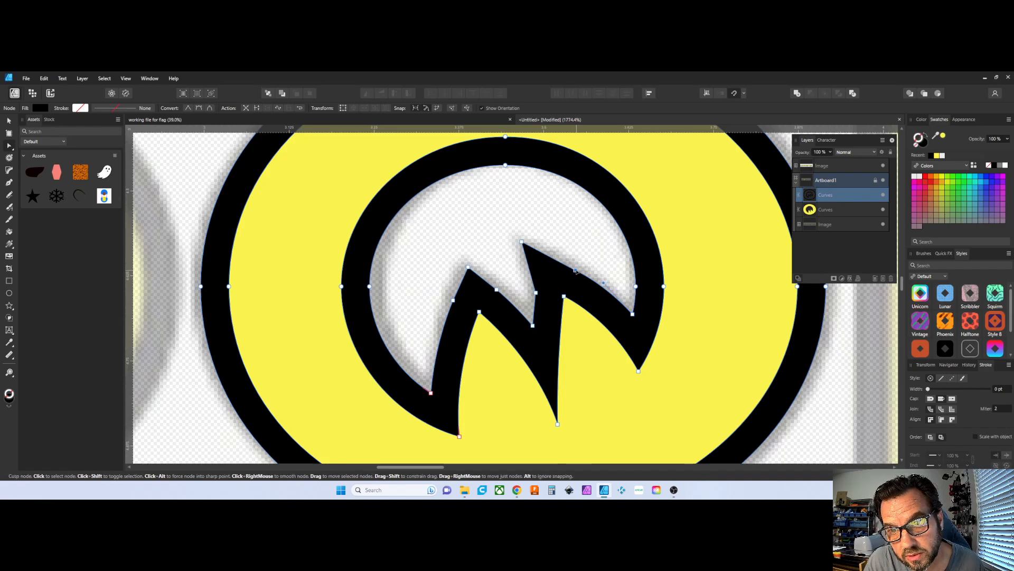
click(632, 314)
drag(603, 283, 600, 267)
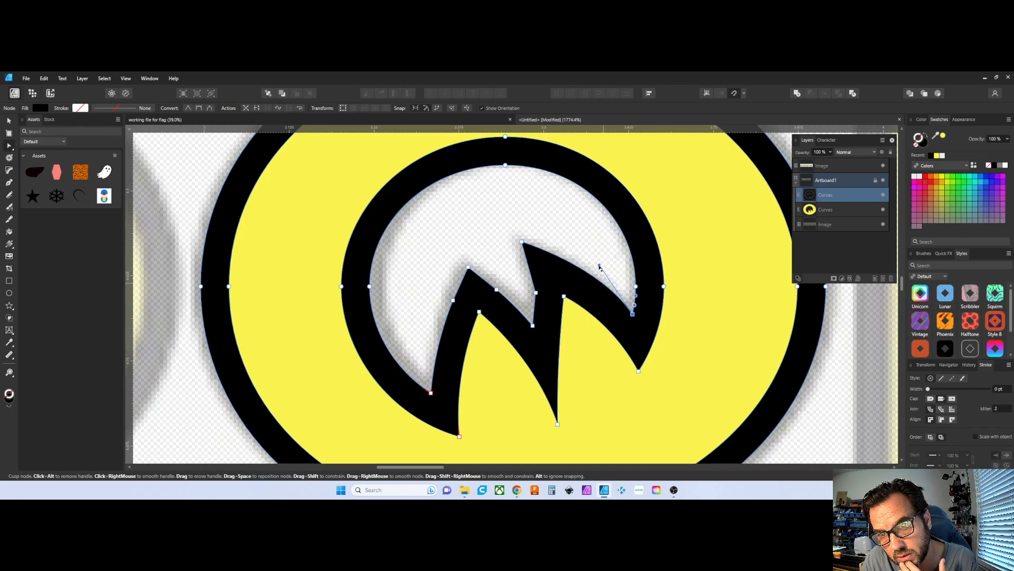
Delete the extra node on the left edge of the right tooth's outline and bend the segment slightly to follow the reference
click(536, 293)
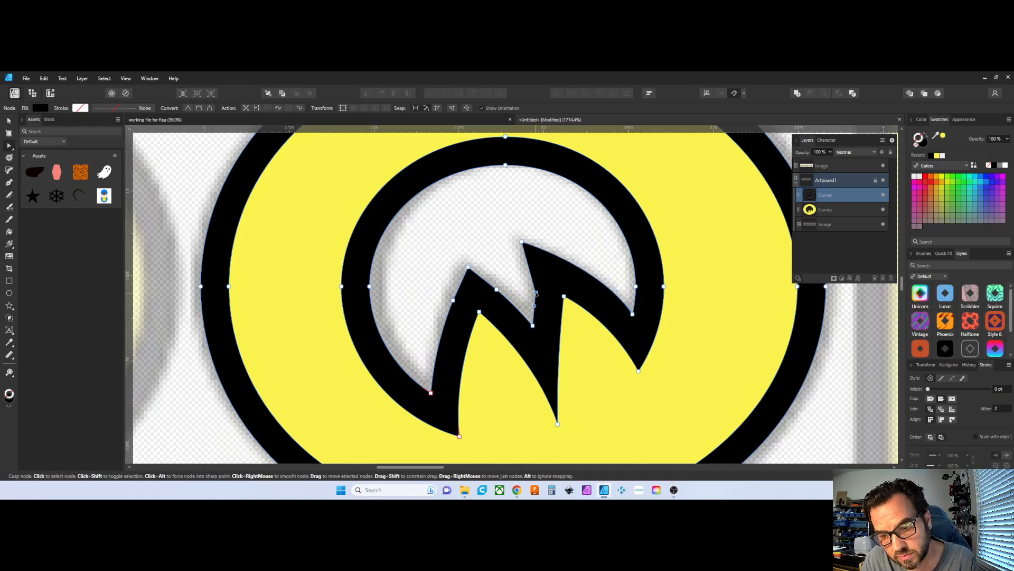
key(Delete)
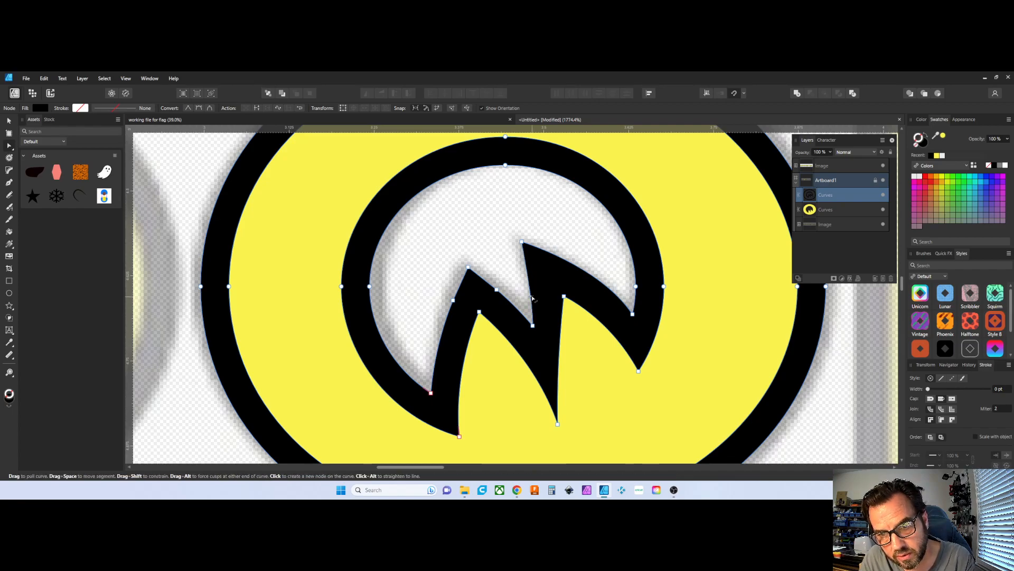
drag(537, 297, 535, 298)
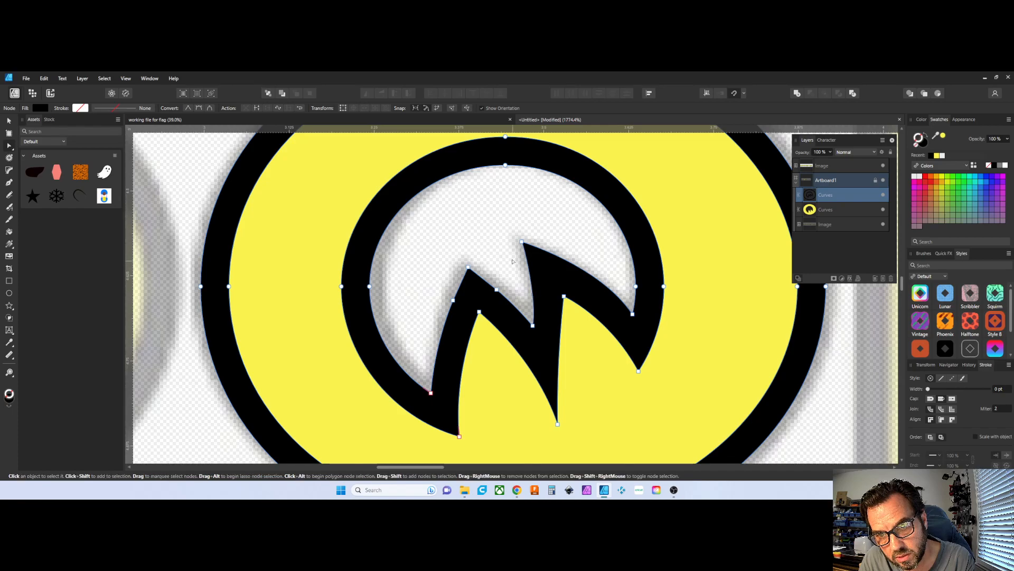
Refine the curve handles at the right tooth's tip and along its left edge to smooth the black outline
click(522, 243)
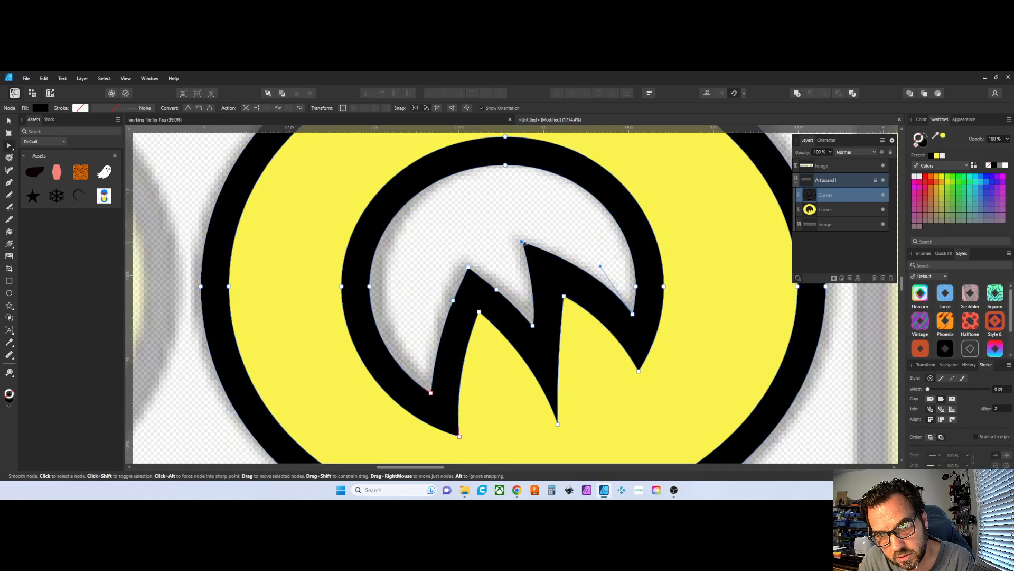
drag(524, 243, 522, 237)
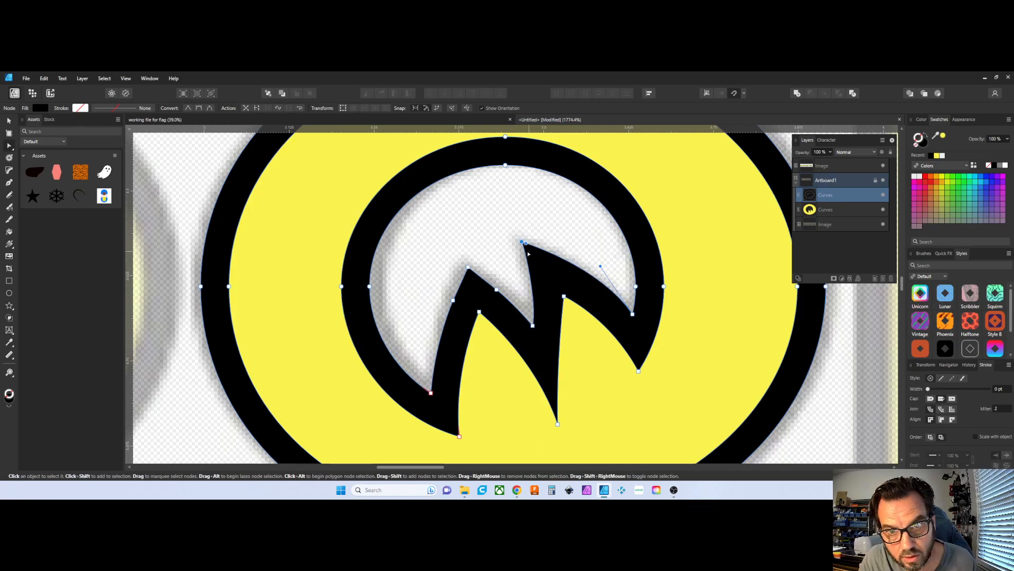
scroll(518, 243, up, 5)
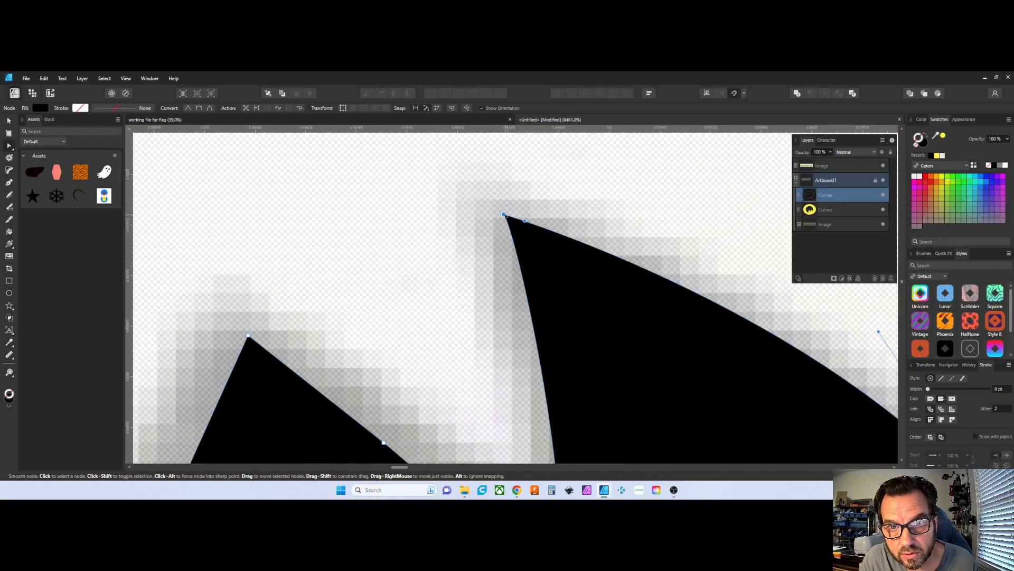
mouse_move(505, 215)
mouse_down()
mouse_move(497, 208)
mouse_move(523, 210)
mouse_up()
key(Delete)
click(503, 214)
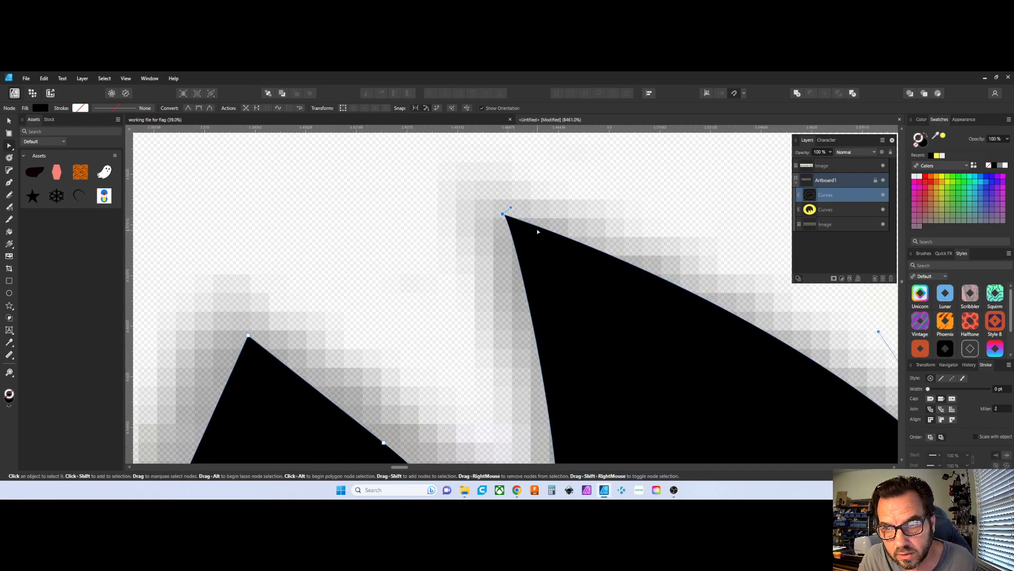
scroll(538, 232, down, 6)
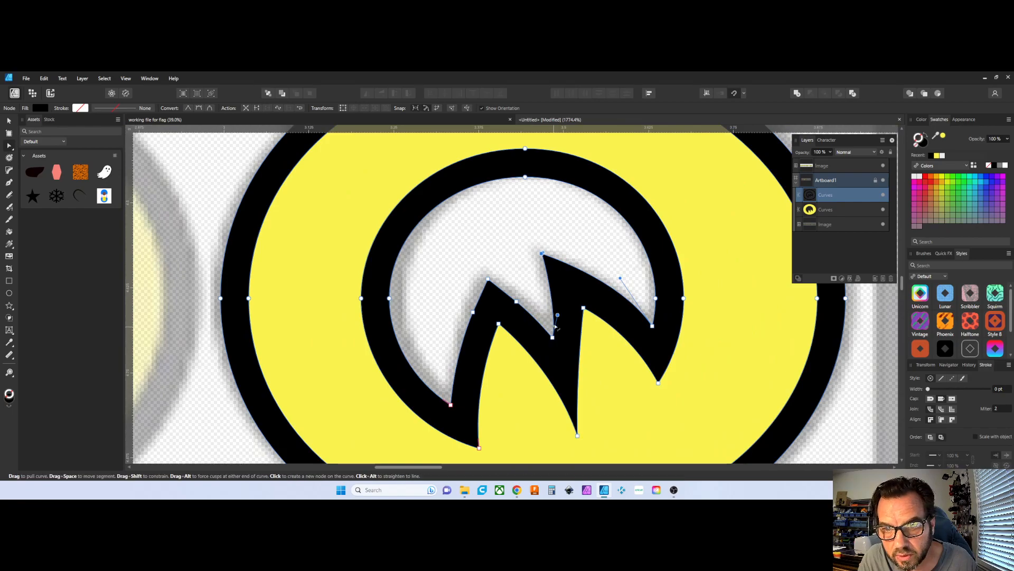
drag(558, 315, 554, 300)
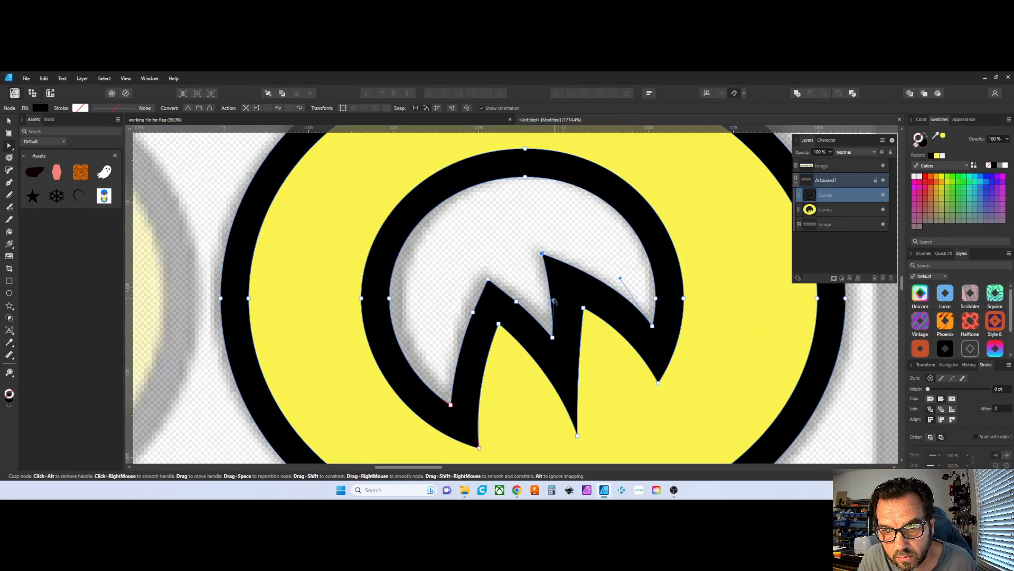
Raise the left tooth's outline tip slightly and remove the extra node on its left edge
drag(488, 278, 487, 272)
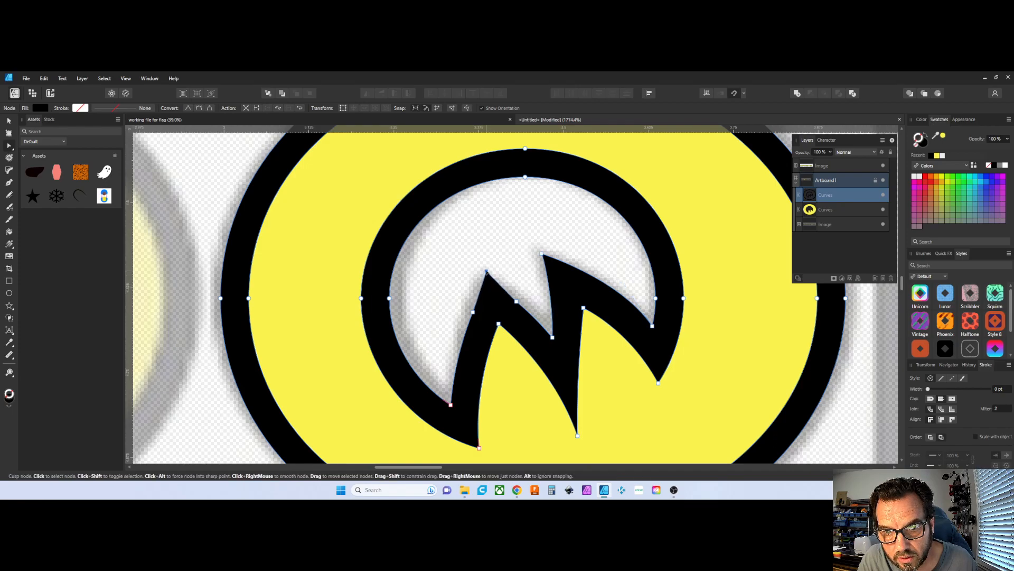
right_click(473, 313)
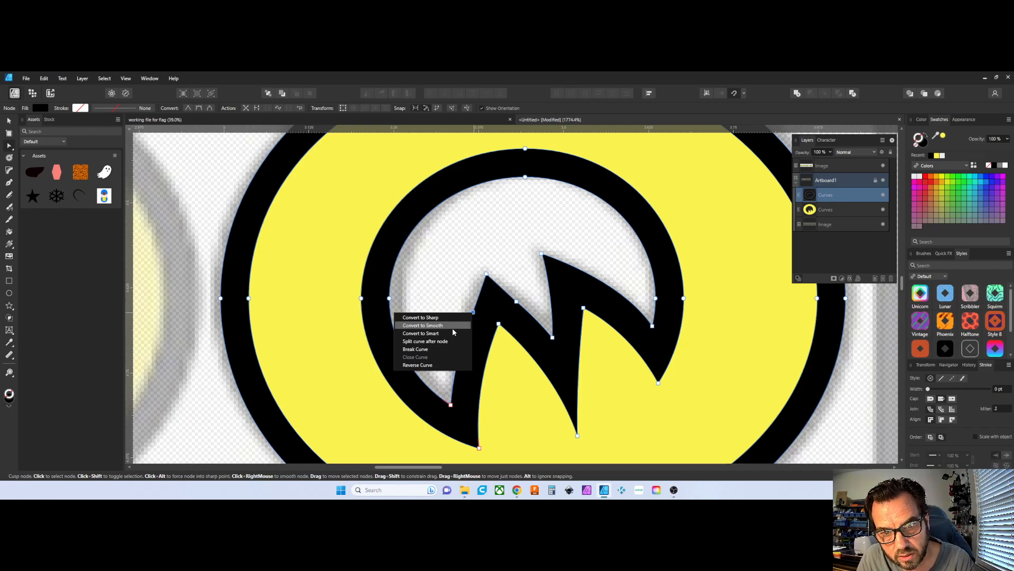
click(477, 312)
click(473, 314)
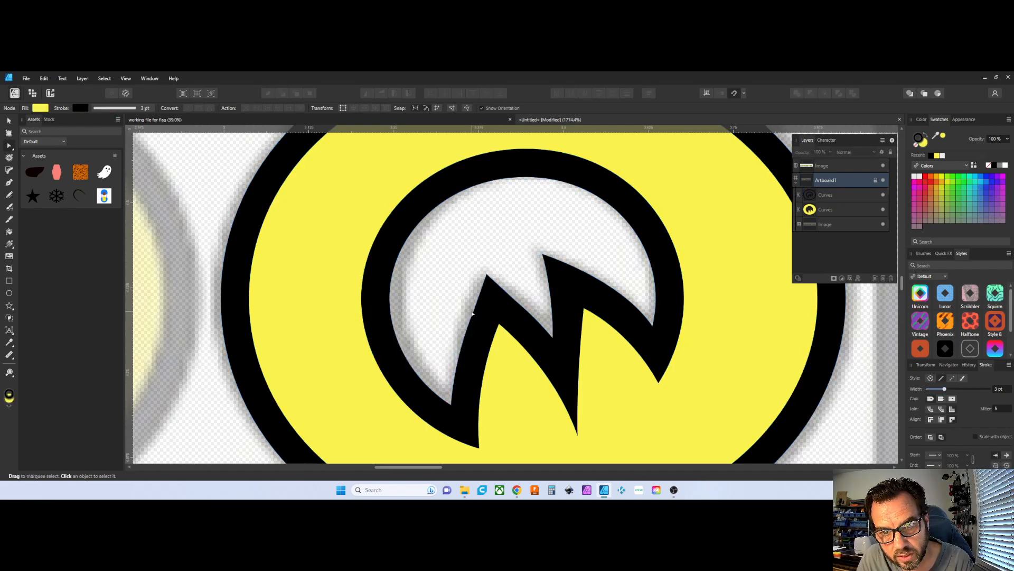
click(477, 317)
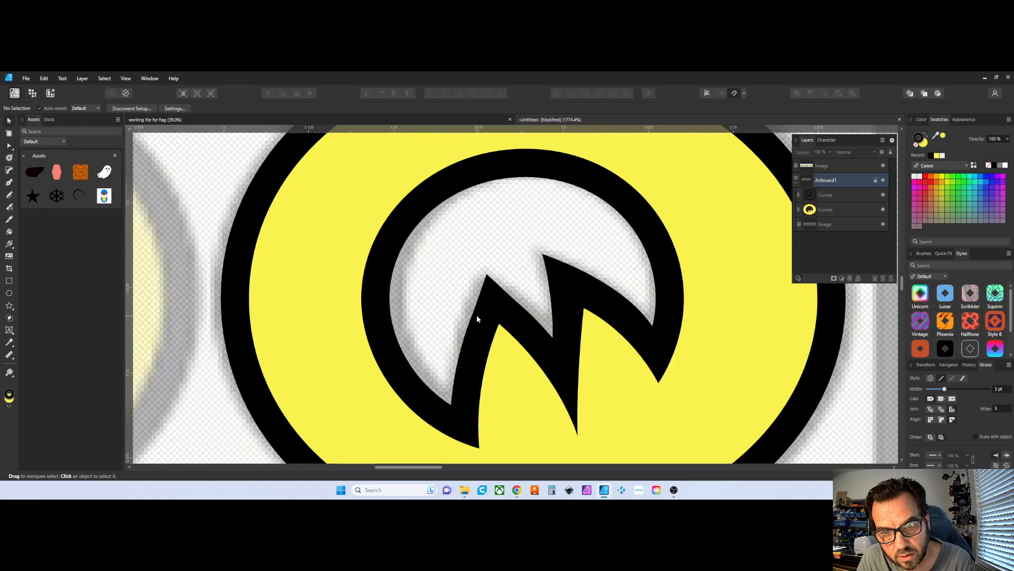
click(487, 312)
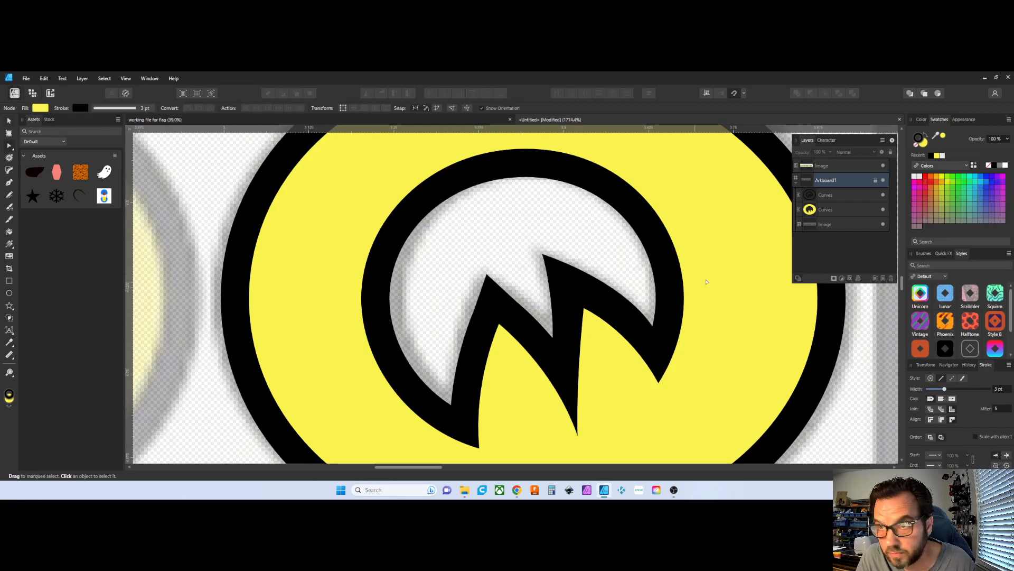
click(821, 199)
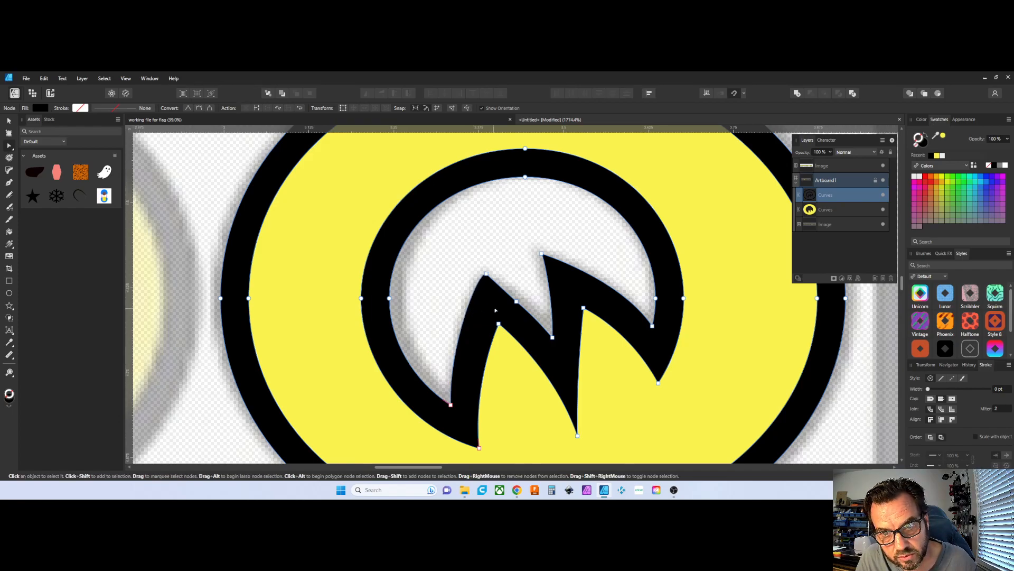
Delete the extra node on the left tooth's right edge, reposition the tip as a sharp point, and curve that edge to follow the reference
scroll(493, 310, up, 3)
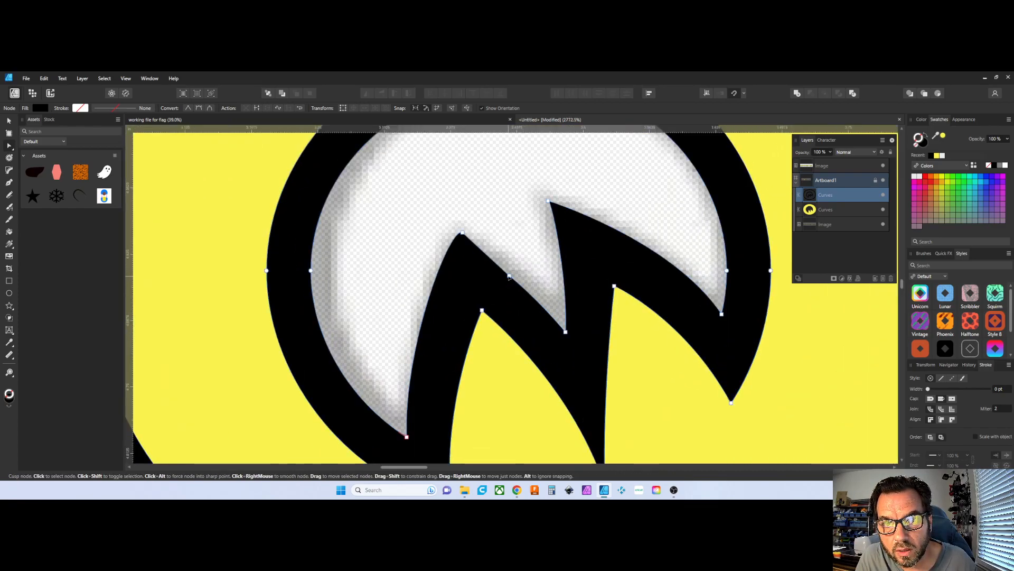
key(Delete)
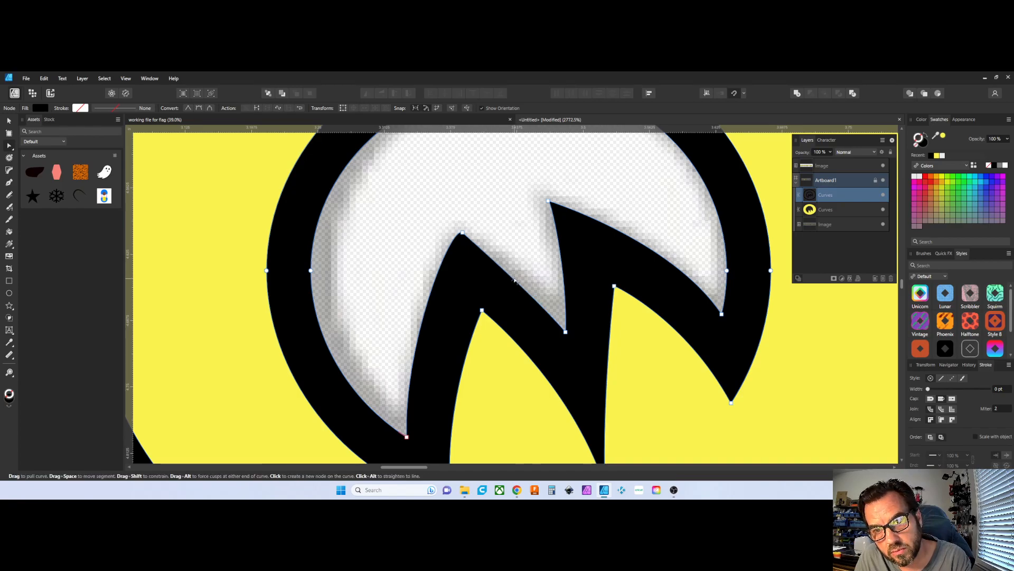
click(464, 232)
right_click(463, 233)
click(455, 237)
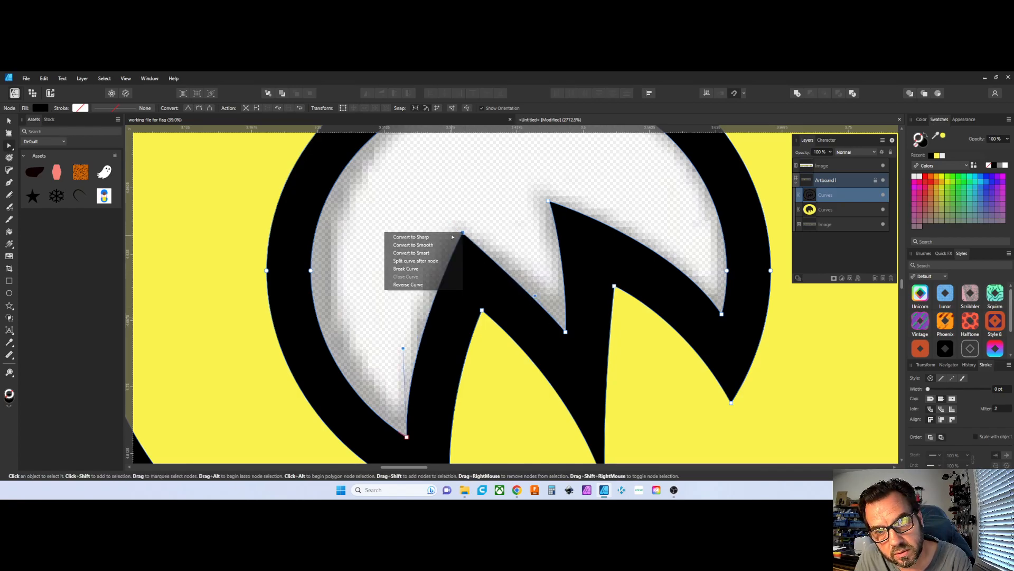
drag(464, 234, 458, 229)
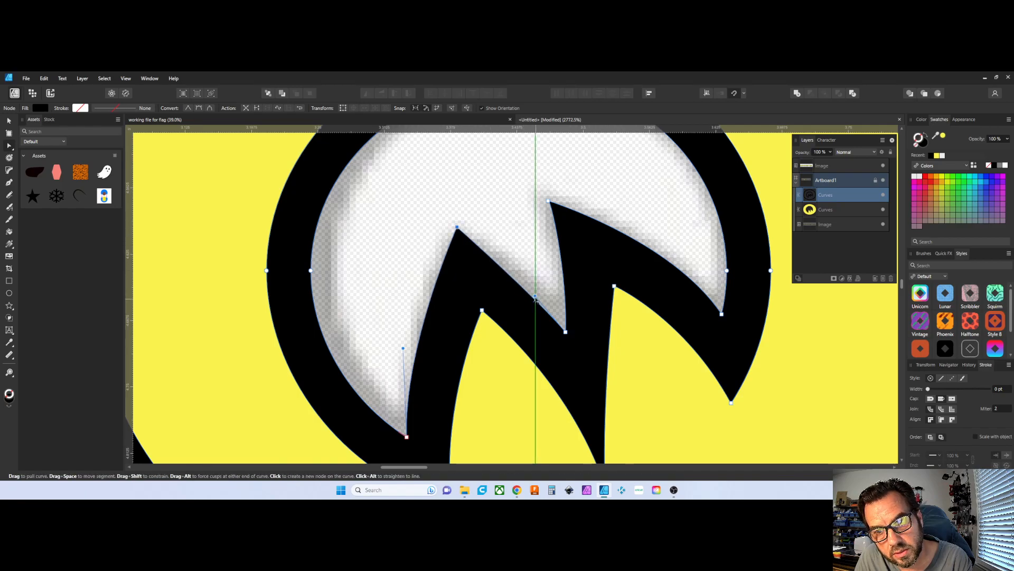
drag(535, 295, 535, 283)
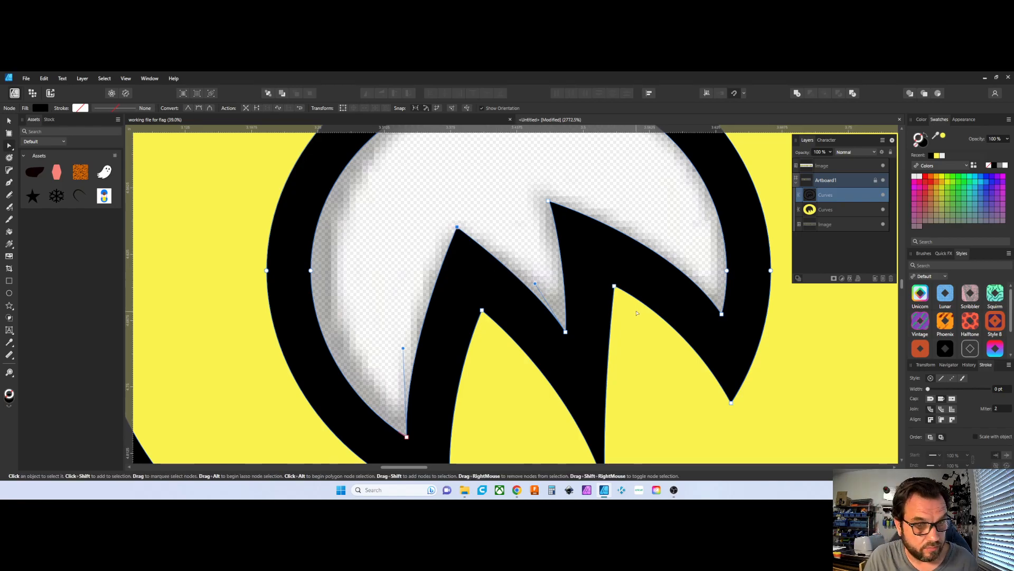
Group the O's black outline with its yellow shape
scroll(637, 313, down, 15)
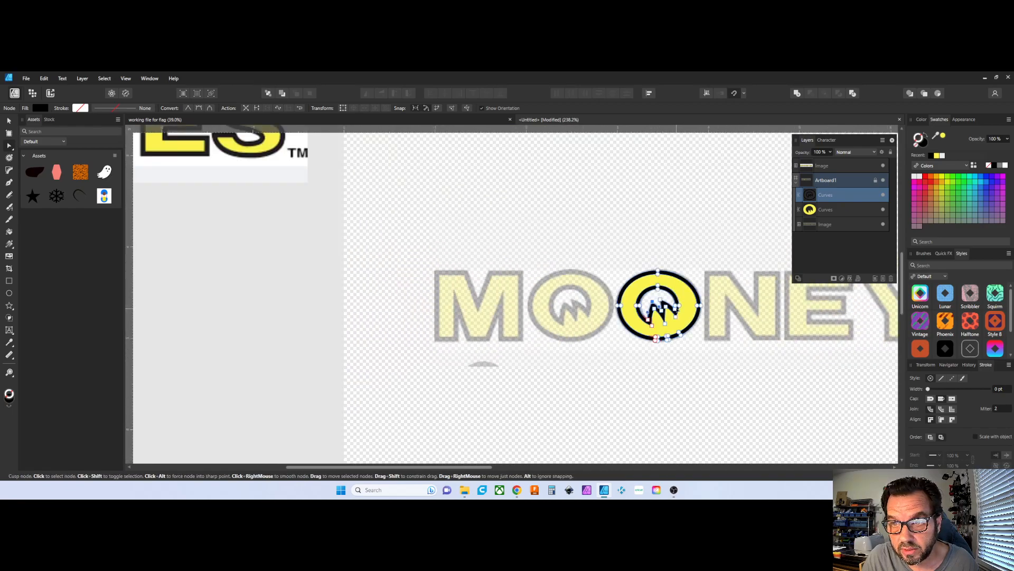
click(9, 121)
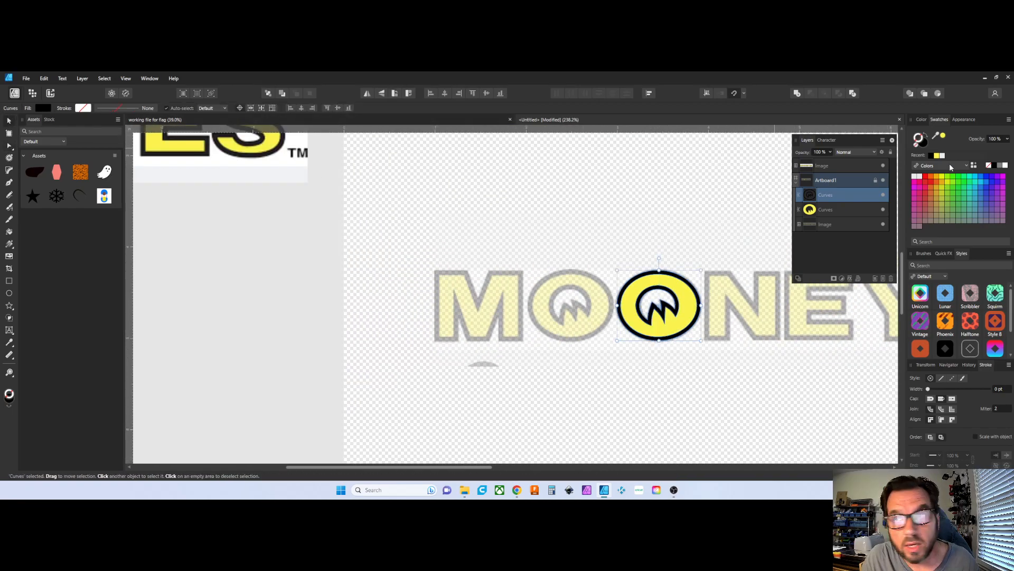
click(883, 194)
click(883, 195)
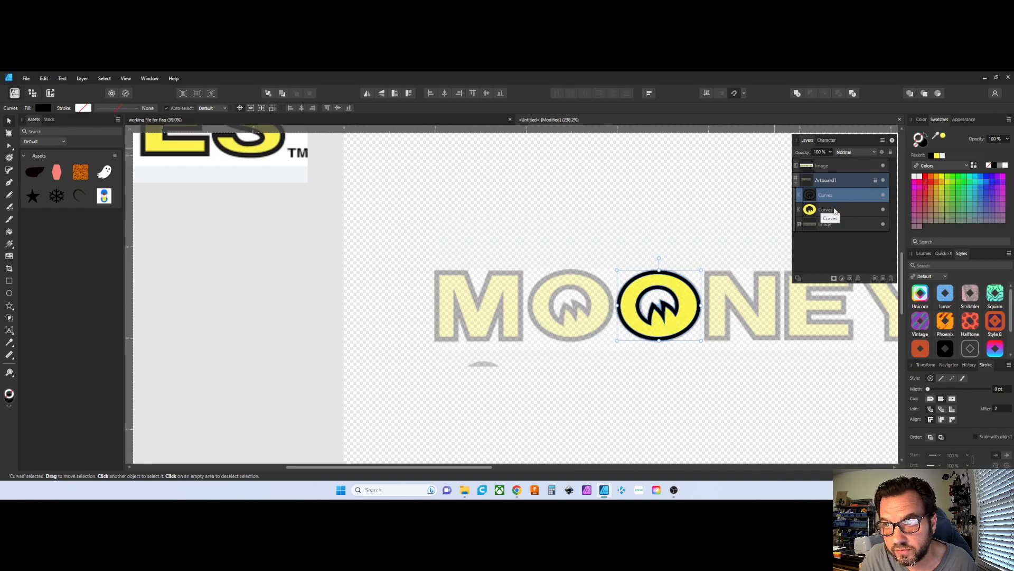
click(658, 204)
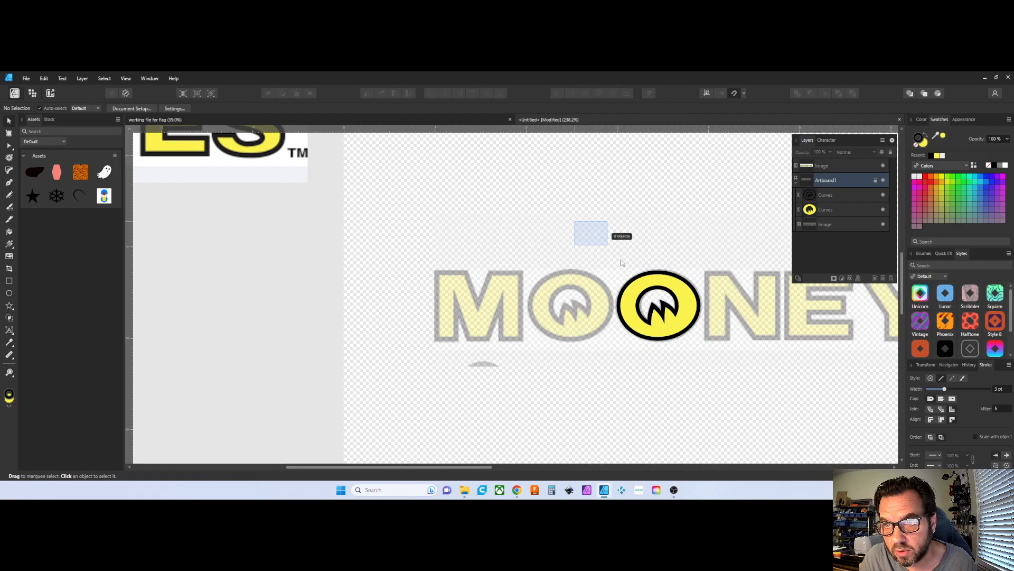
drag(576, 241, 709, 363)
click(827, 182)
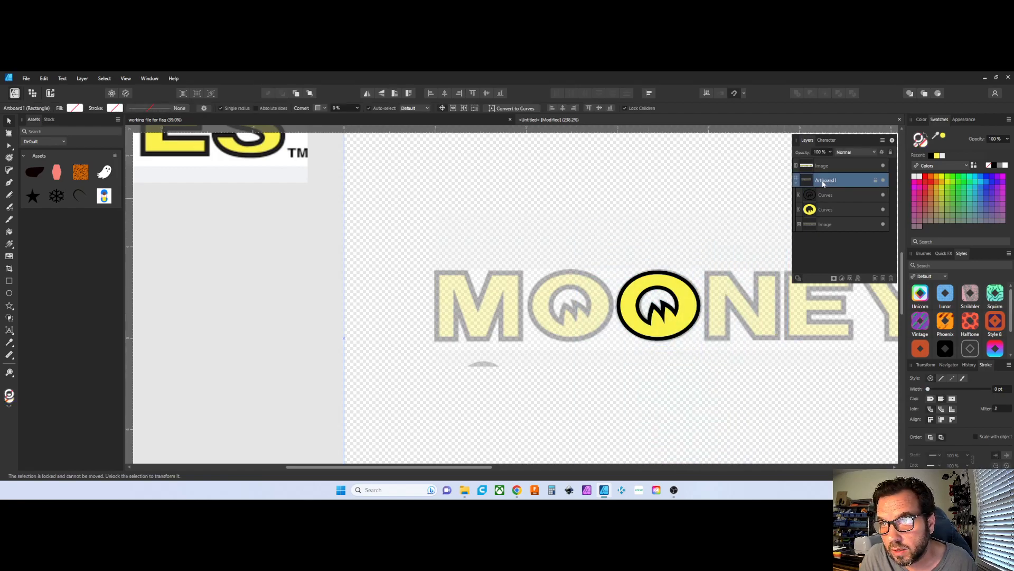
drag(519, 238, 712, 377)
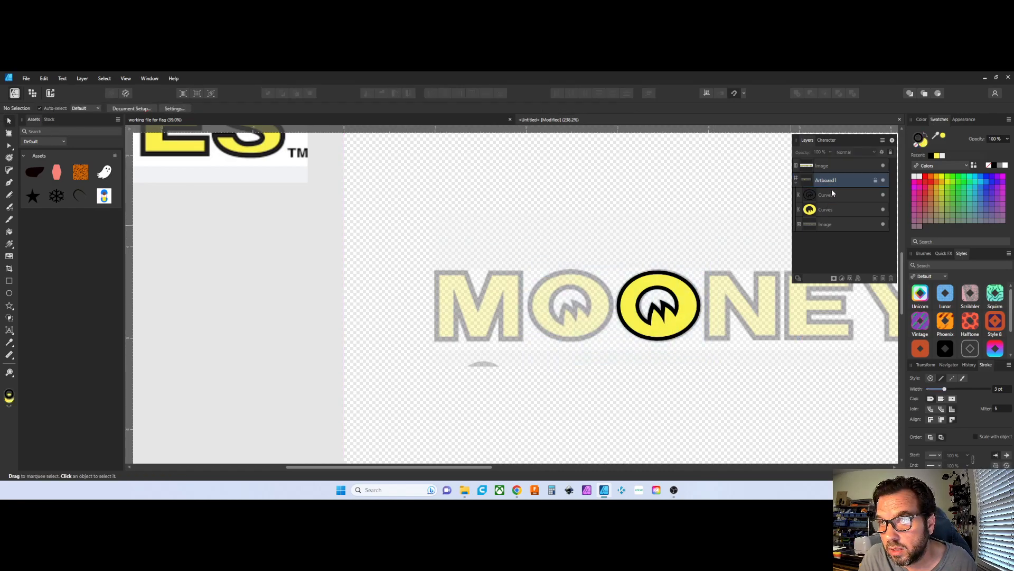
click(848, 195)
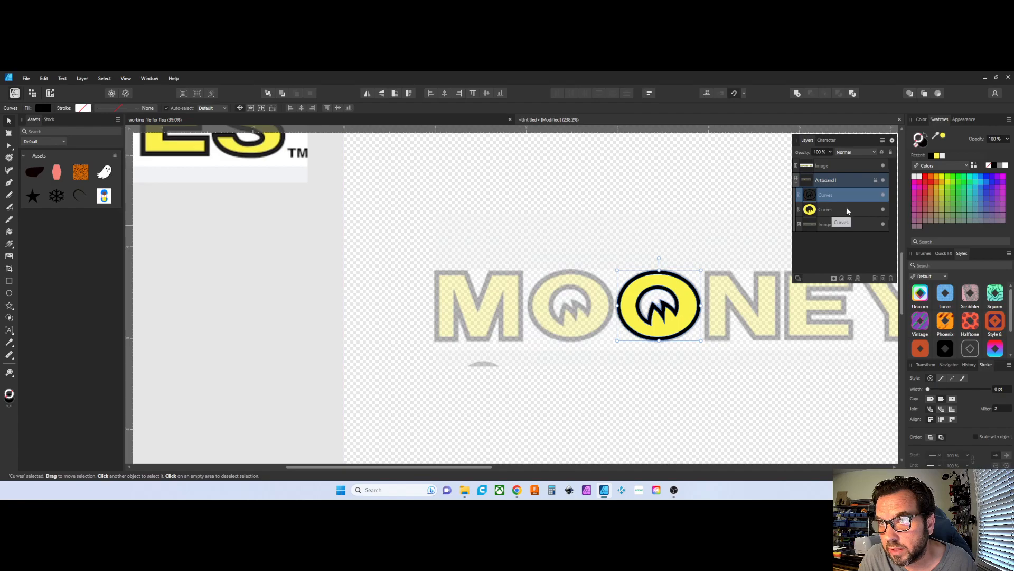
shift+click(846, 209)
right_click(847, 209)
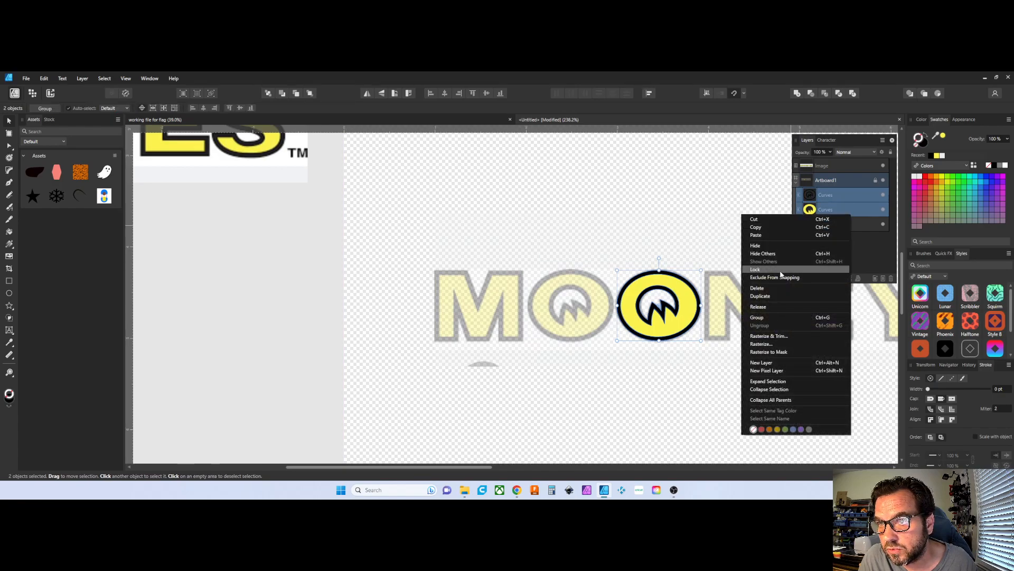
click(774, 317)
Move the grouped O off the artboard onto the first O of the colour MOONEYES reference and place it above that image in the layer order
drag(674, 298, 183, 289)
scroll(574, 333, down, 3)
drag(262, 281, 477, 250)
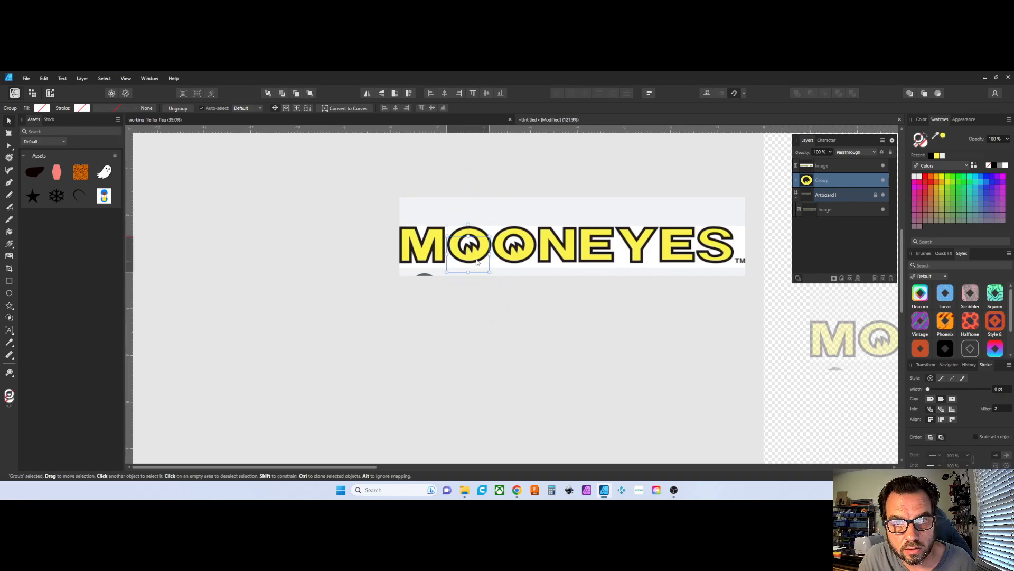
drag(852, 182, 835, 162)
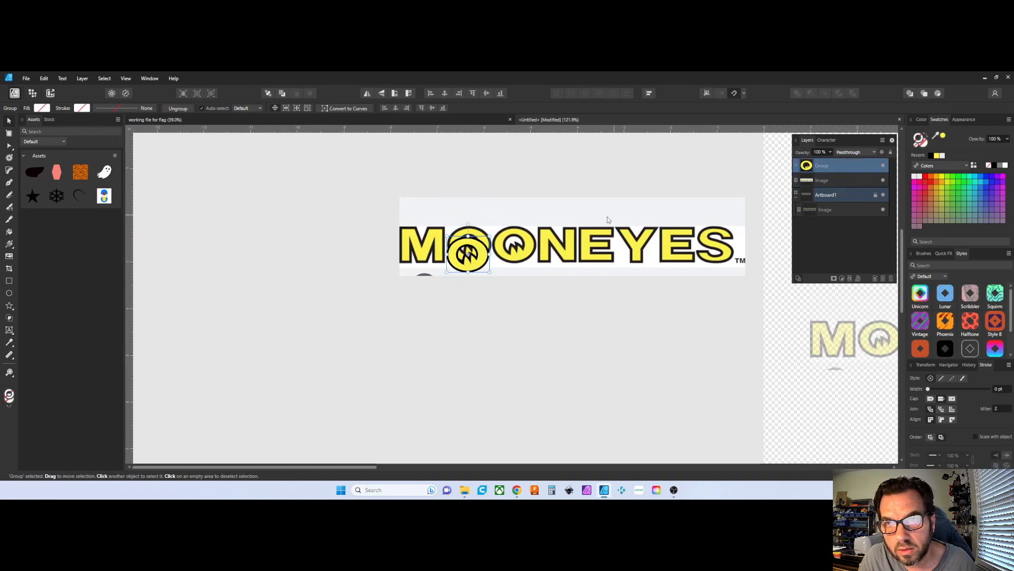
scroll(500, 270, up, 5)
drag(451, 261, 471, 244)
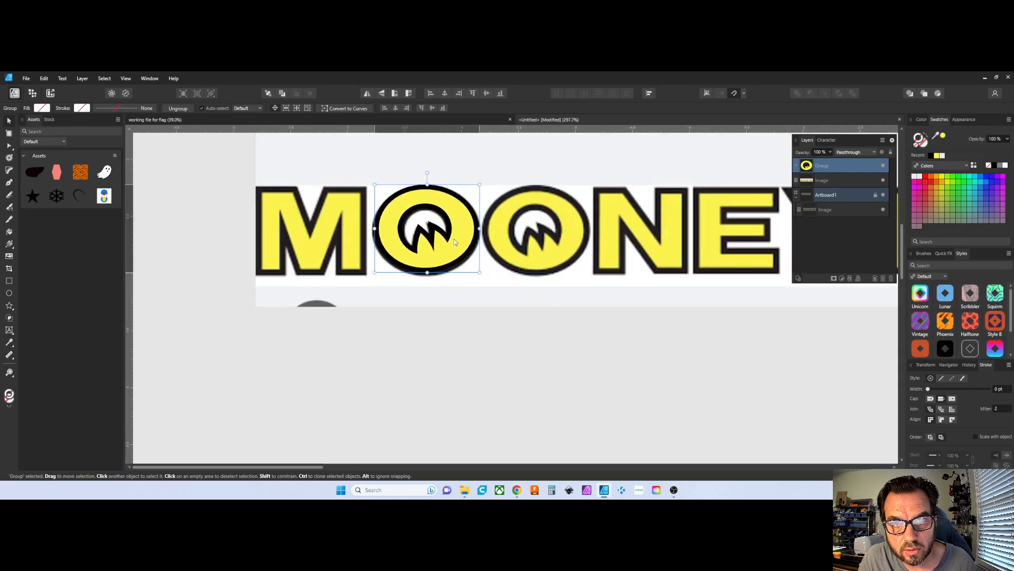
Place a copy of the grouped O just below the N of the reference logo and delete the original covering the first O
drag(451, 239, 690, 318)
scroll(652, 299, down, 3)
scroll(707, 334, down, 3)
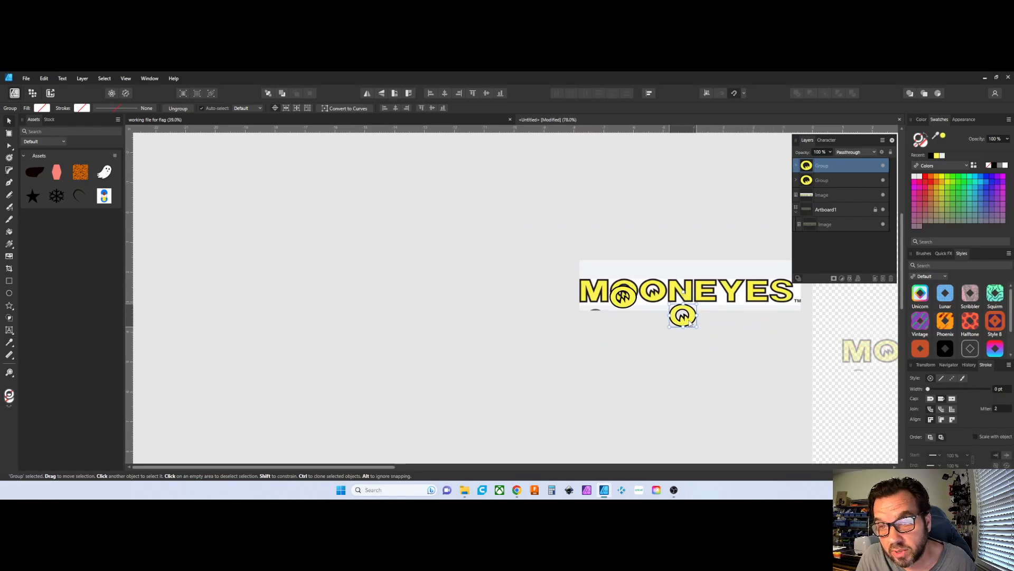
click(636, 301)
key(Delete)
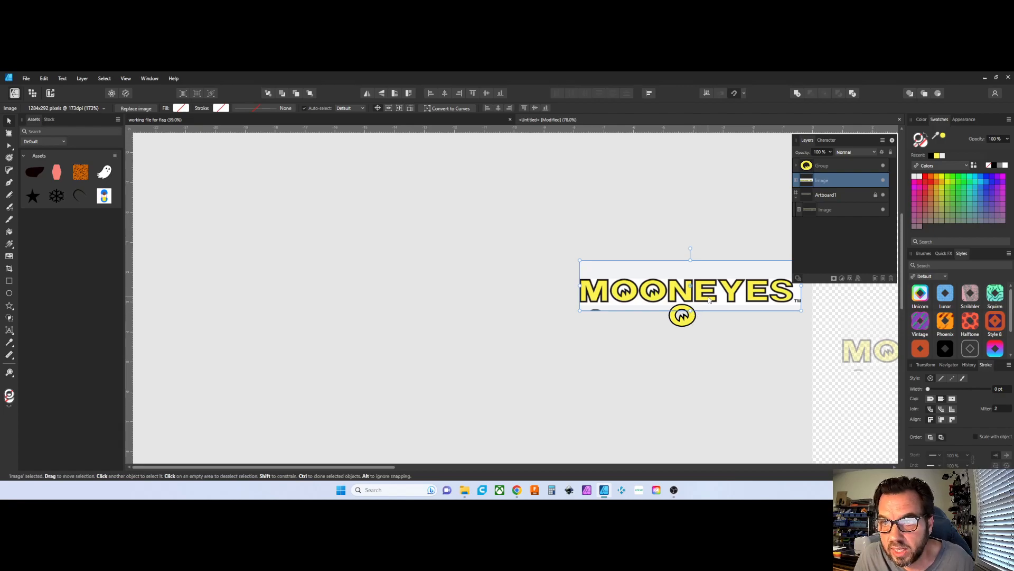
Add the capital letter "E" as artistic text over the reference logo's first E, roughly at its letter height
scroll(708, 296, up, 2)
scroll(716, 288, up, 2)
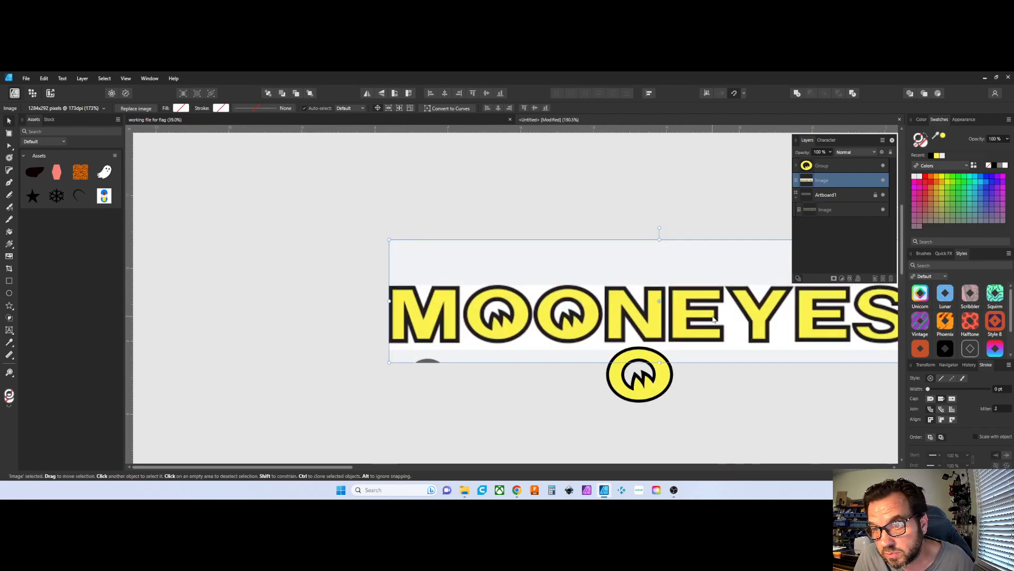
scroll(712, 315, down, 1)
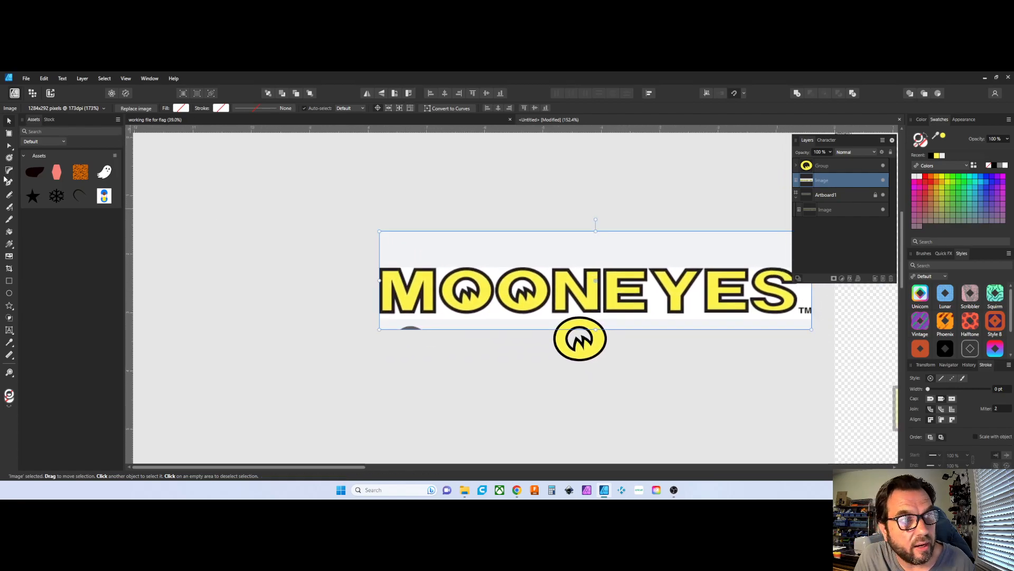
click(9, 331)
drag(595, 258, 647, 299)
text(e)
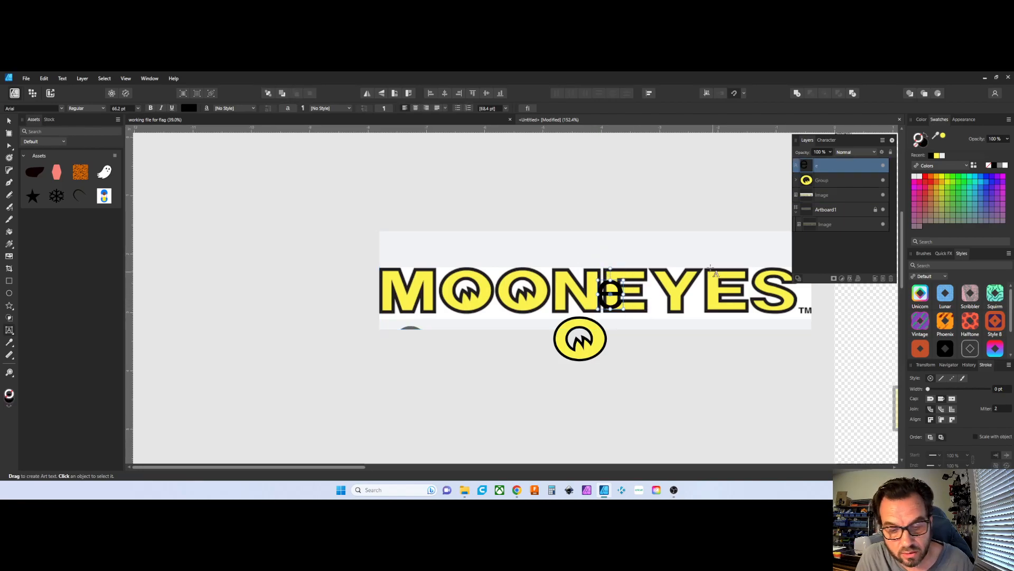
key(BackSpace)
text(E)
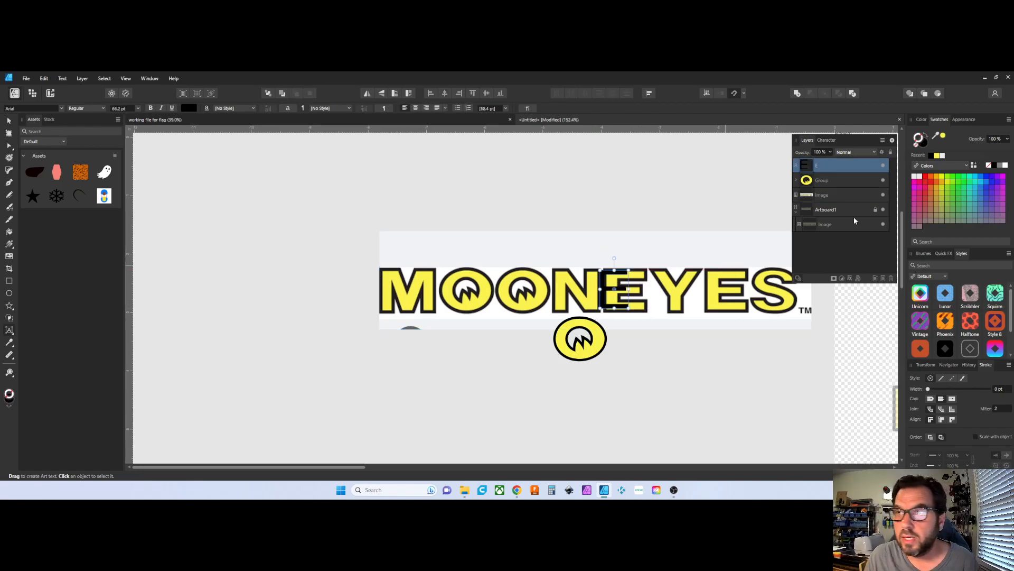
Try to apply the sampled yellow to the letter E while it is still in text editing
click(945, 135)
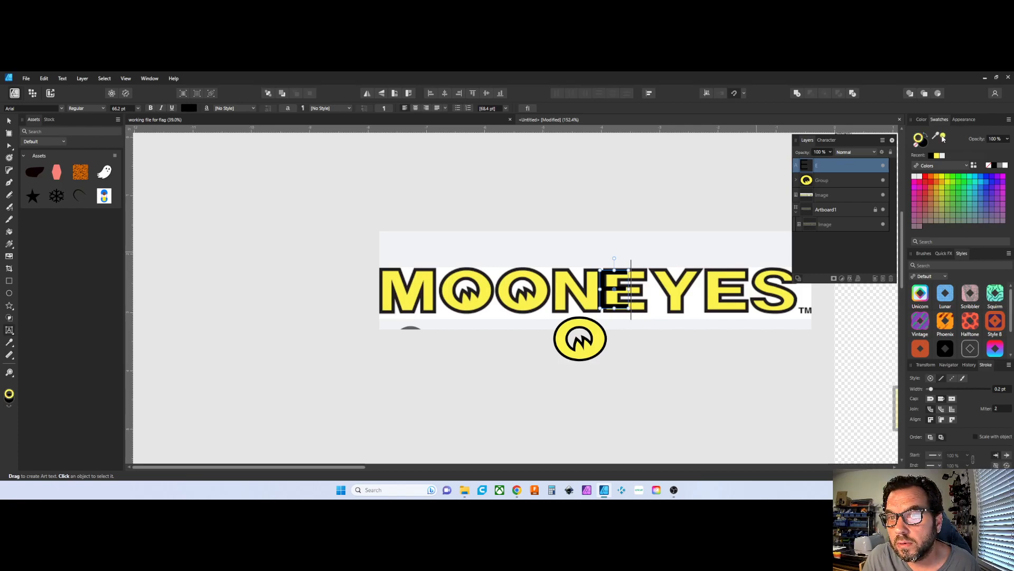
text(v)
key(BackSpace)
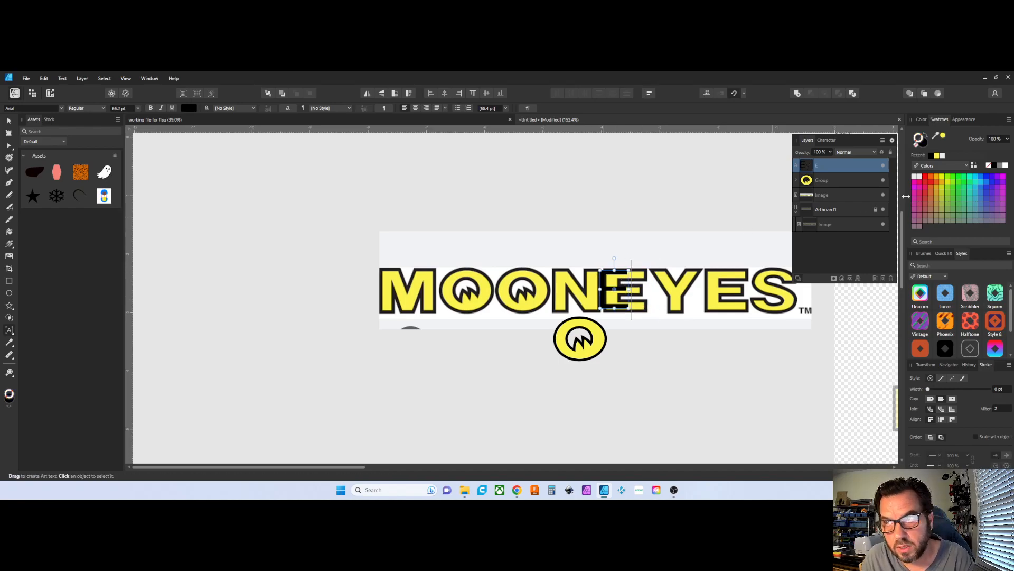
click(924, 144)
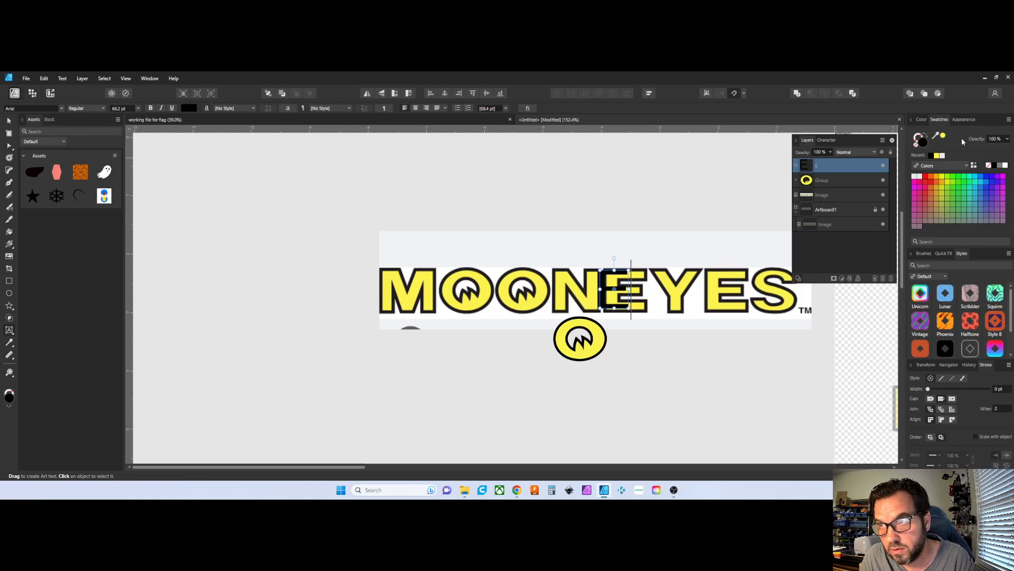
click(945, 136)
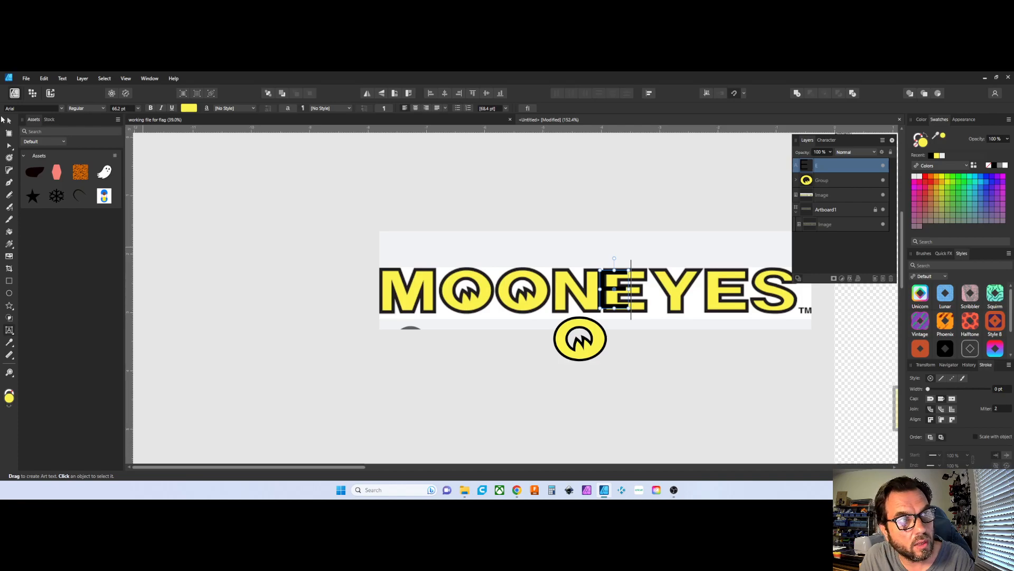
Move the letter E below the reference logo beside the copied O and fill it with the sampled yellow
click(9, 121)
drag(604, 285, 629, 345)
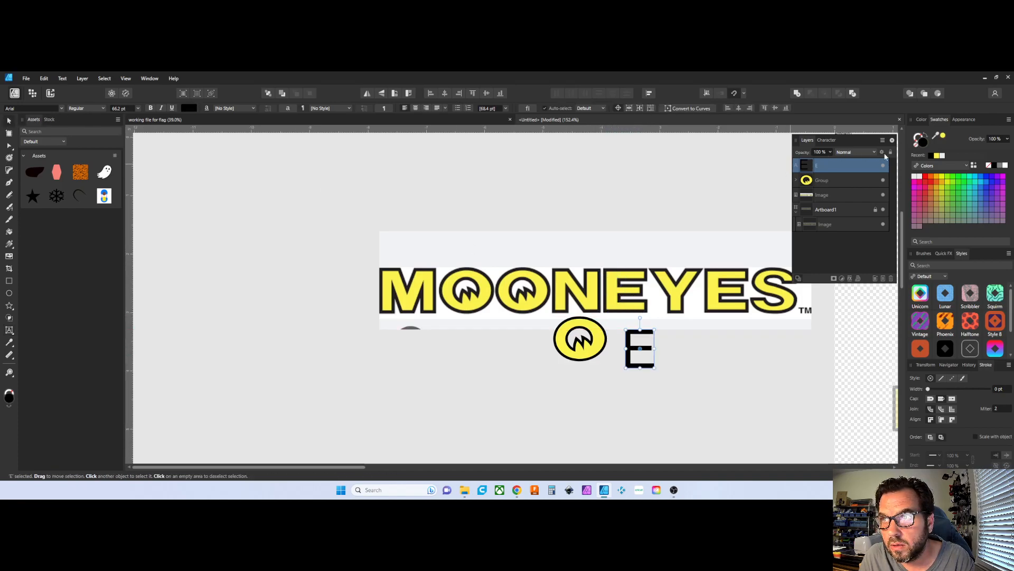
click(944, 137)
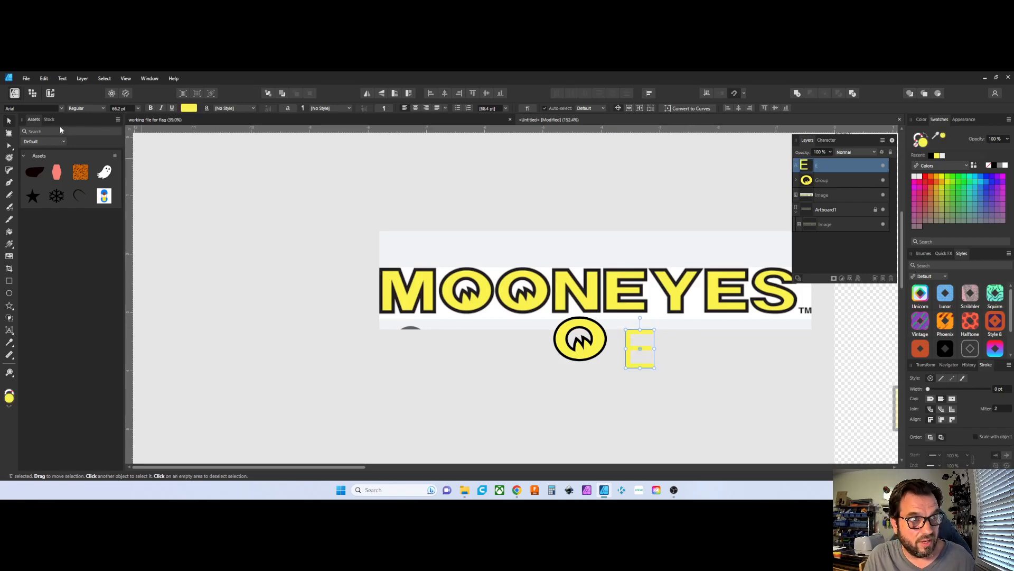
Set the font of the letter E to Impact
click(34, 108)
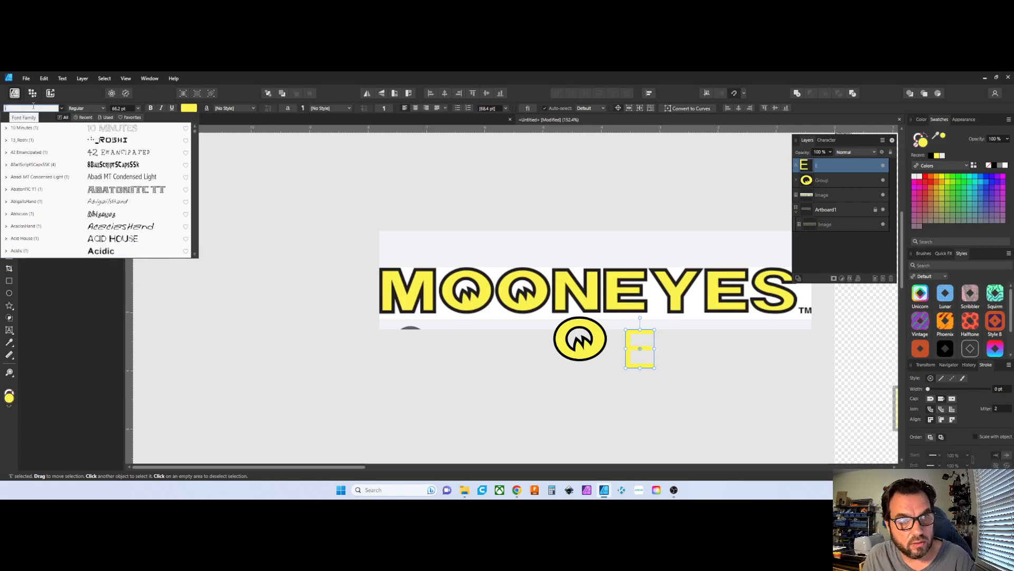
text(im)
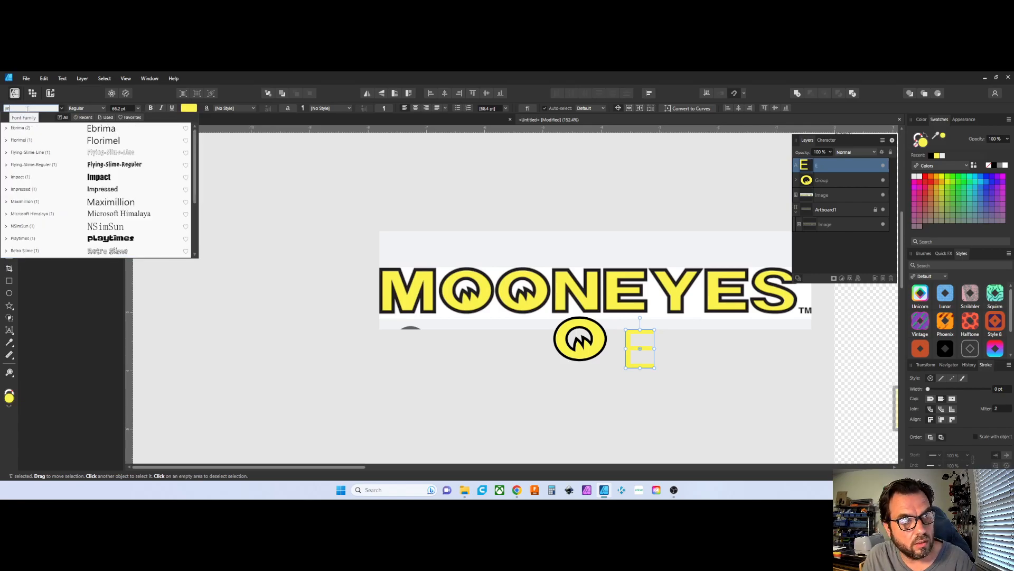
click(99, 176)
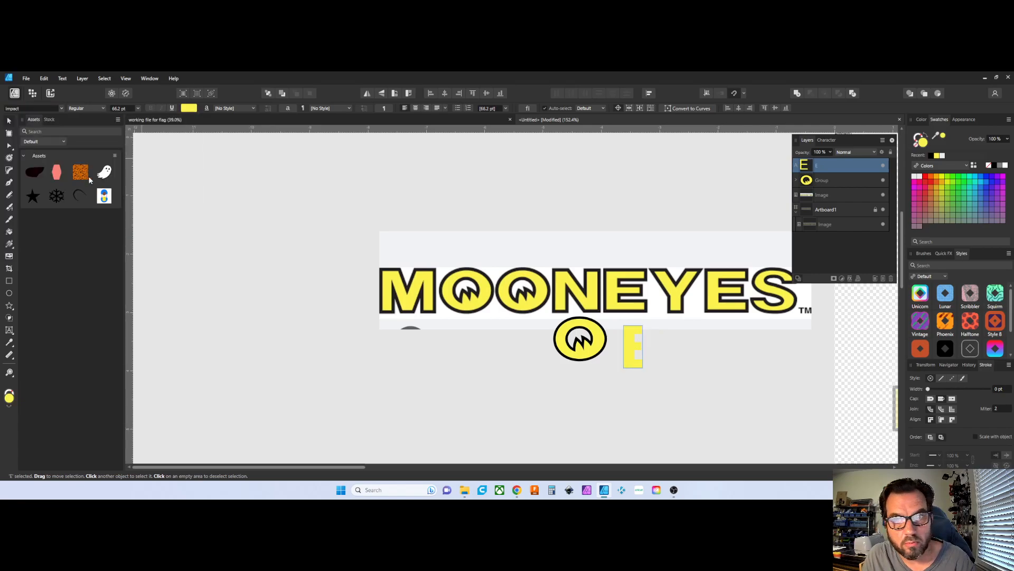
Move the letter E over the reference logo's first E and scale it to the height of the yellow area
scroll(659, 348, up, 2)
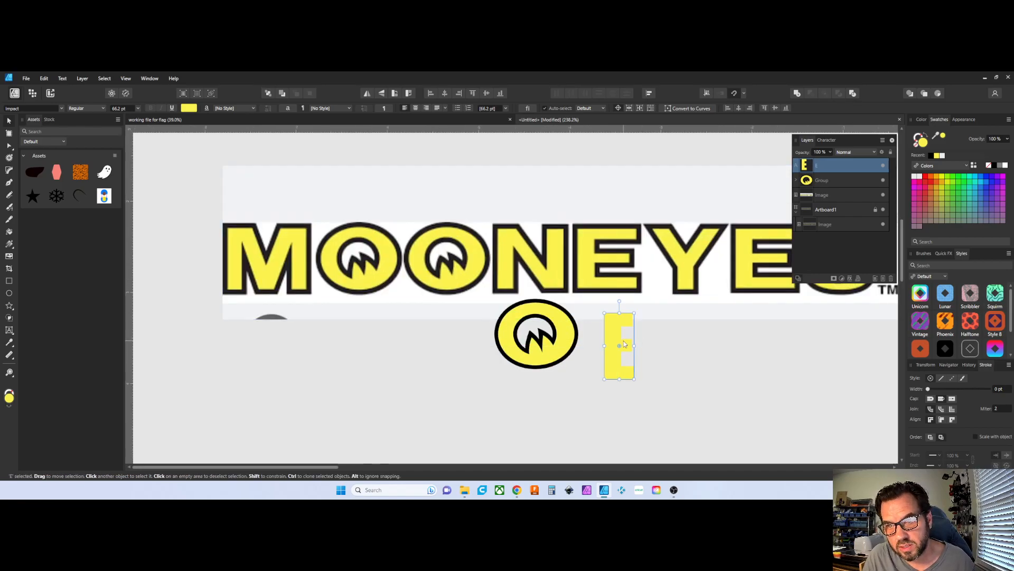
drag(619, 342, 594, 249)
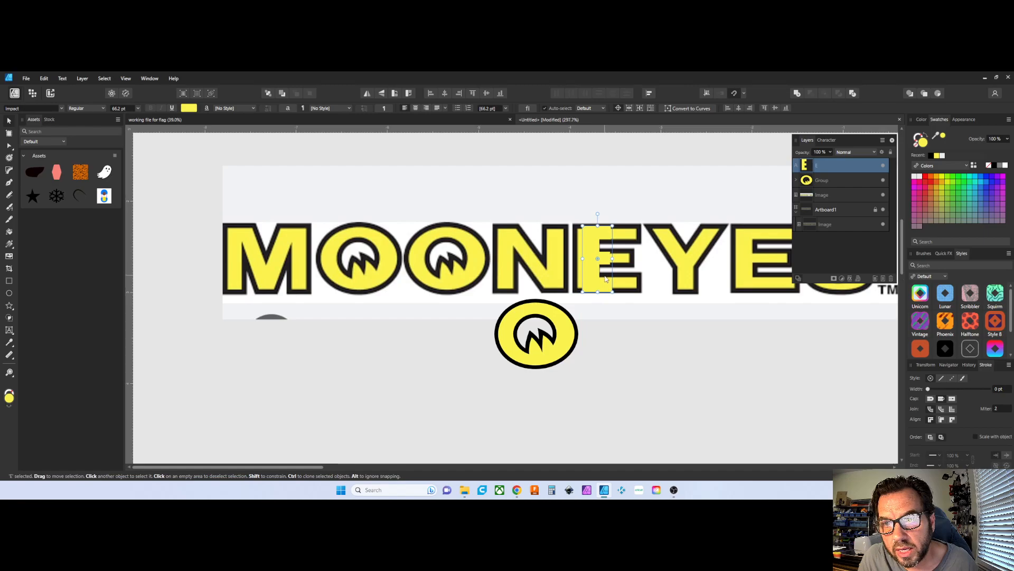
scroll(594, 275, up, 3)
drag(591, 306, 593, 302)
drag(593, 181, 579, 205)
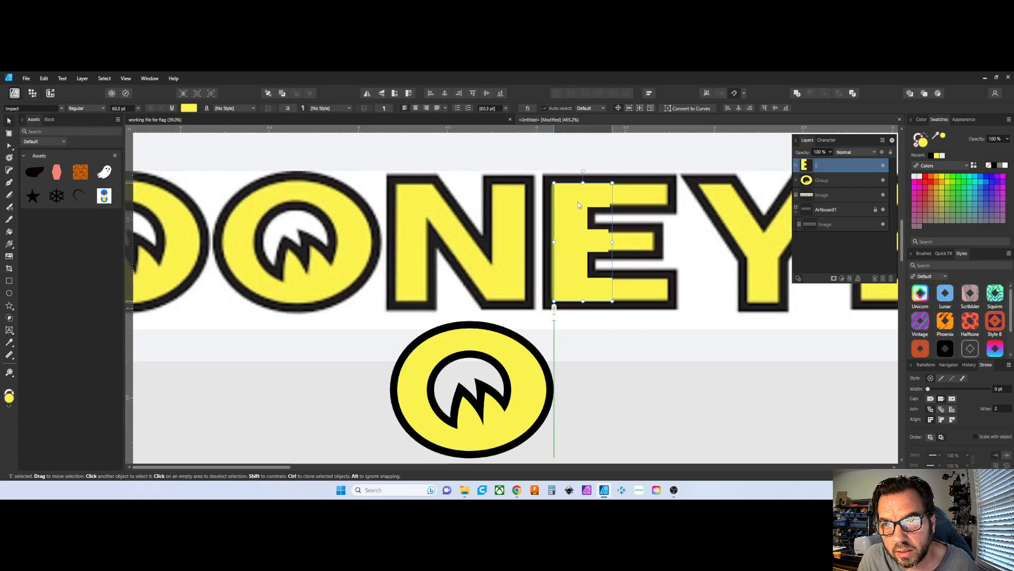
Convert the letter E to curves and extend its three arms to match the reference E's arm lengths
click(686, 108)
drag(603, 175, 626, 323)
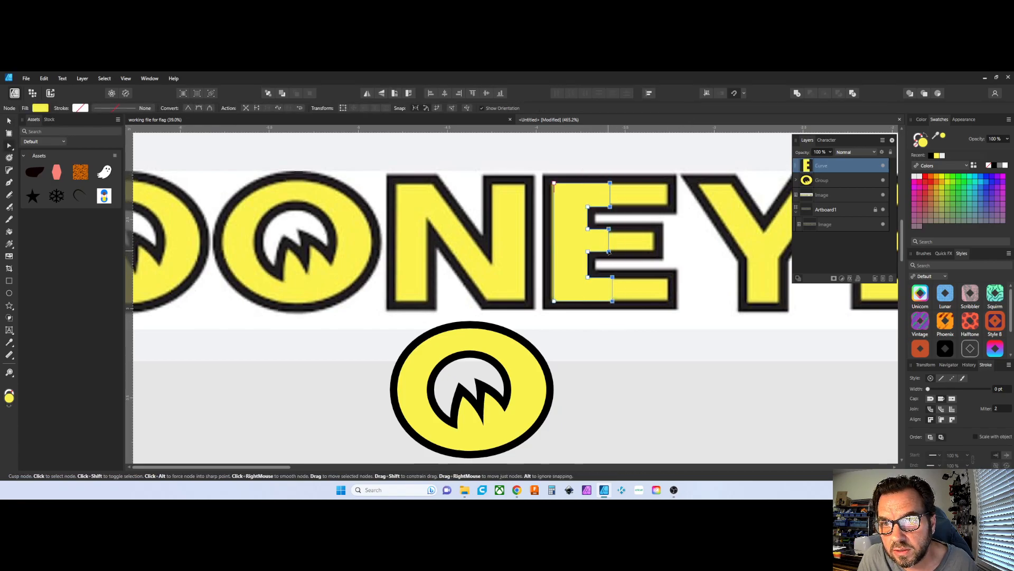
drag(612, 252, 653, 254)
click(667, 228)
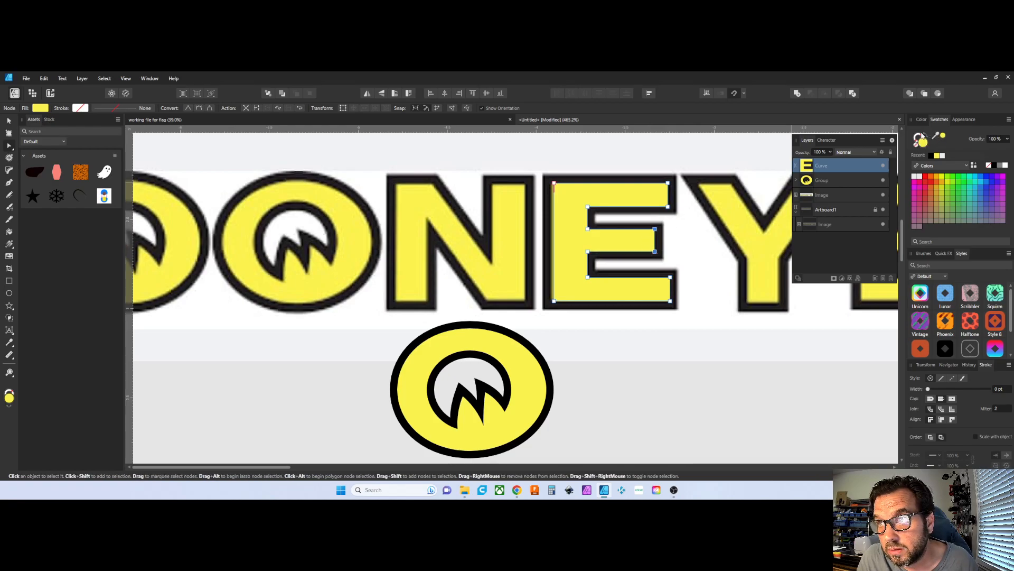
Remove the E's fill and give it a black 3.1 pt stroke aligned to the outside
click(918, 144)
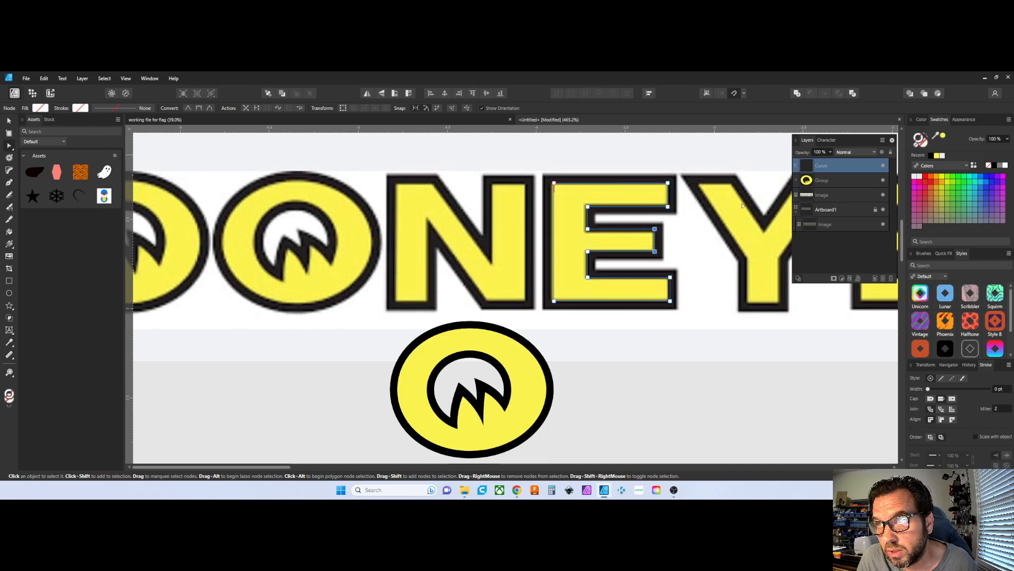
key(v)
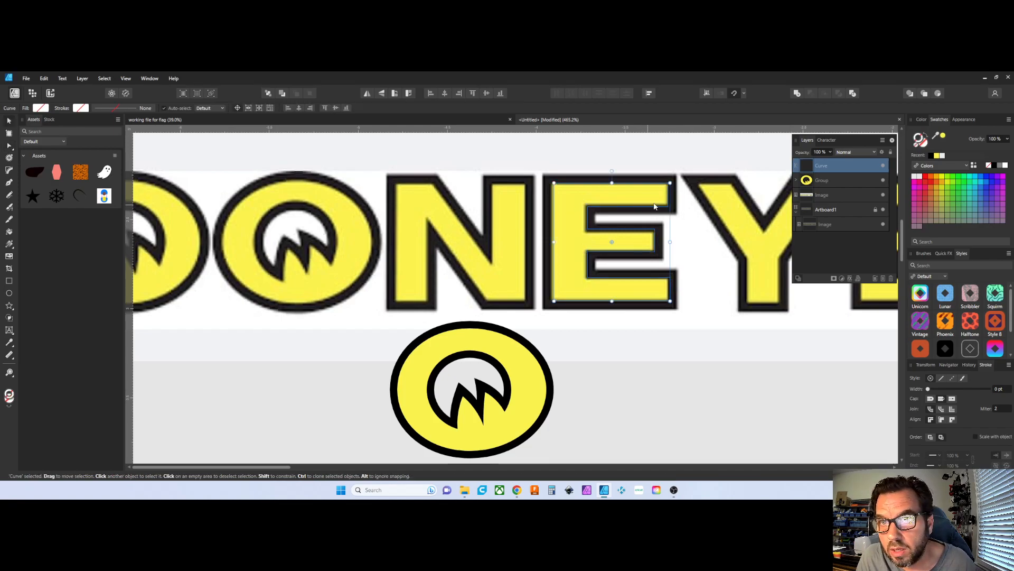
click(933, 155)
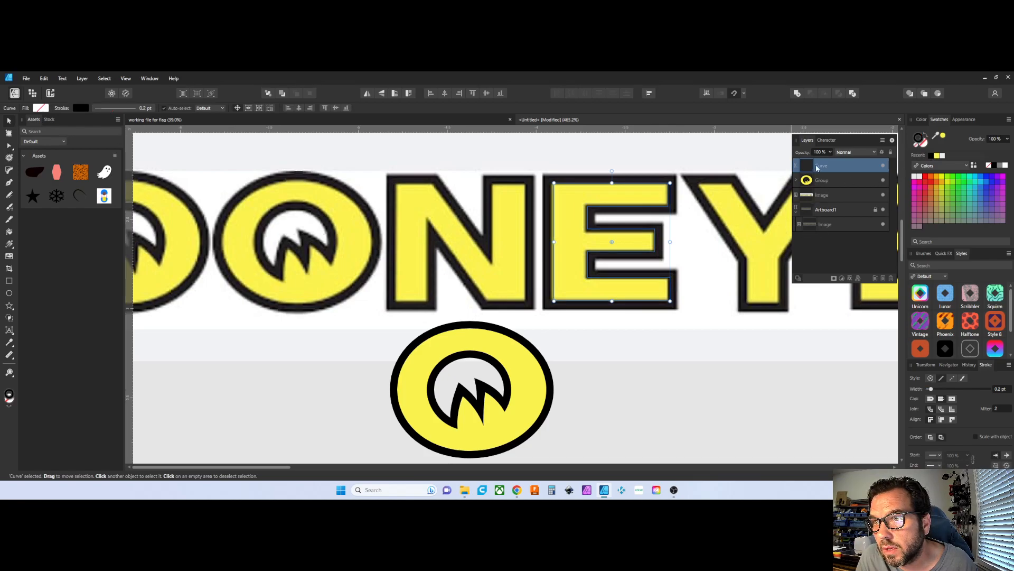
drag(931, 389, 948, 389)
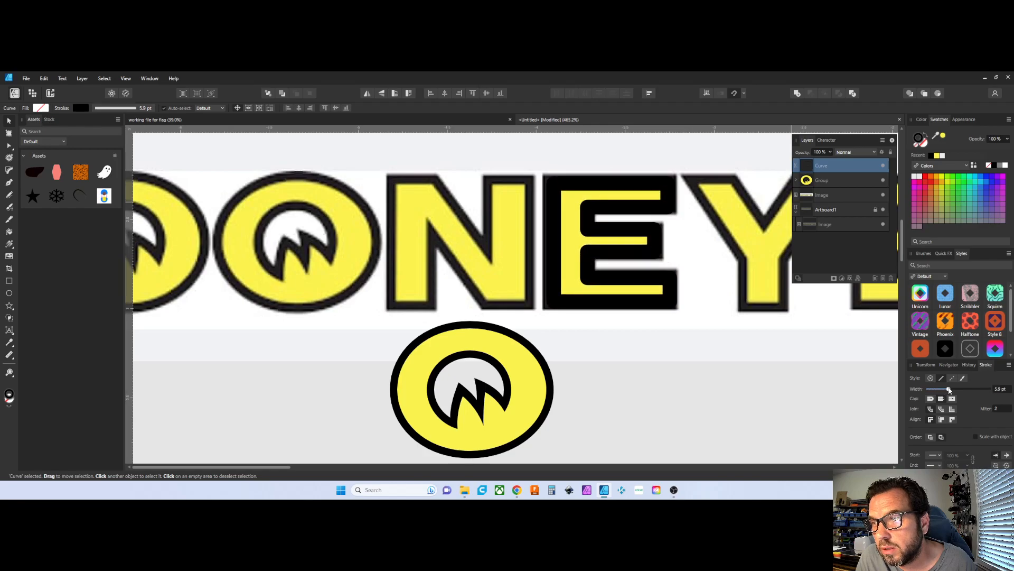
click(953, 420)
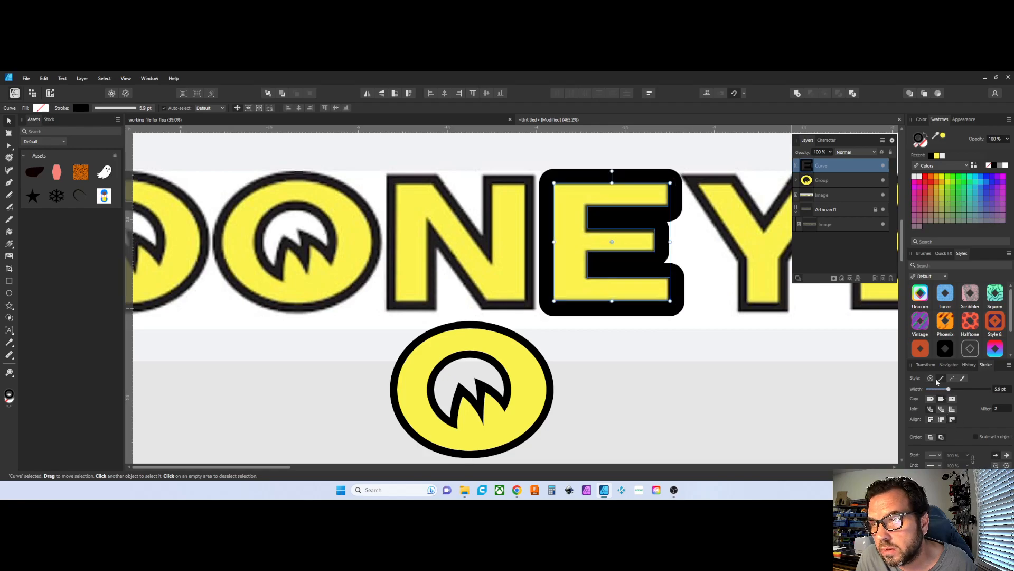
drag(949, 389, 939, 390)
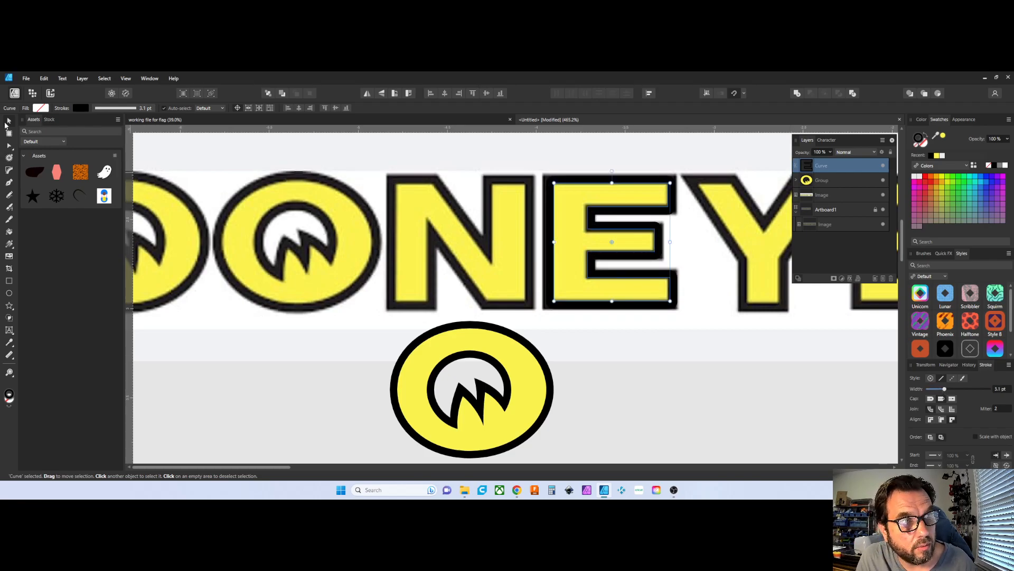
Move the outlined E below the reference logo beside the copied O and fill it with the sampled yellow
drag(569, 217, 585, 349)
scroll(610, 325, down, 1)
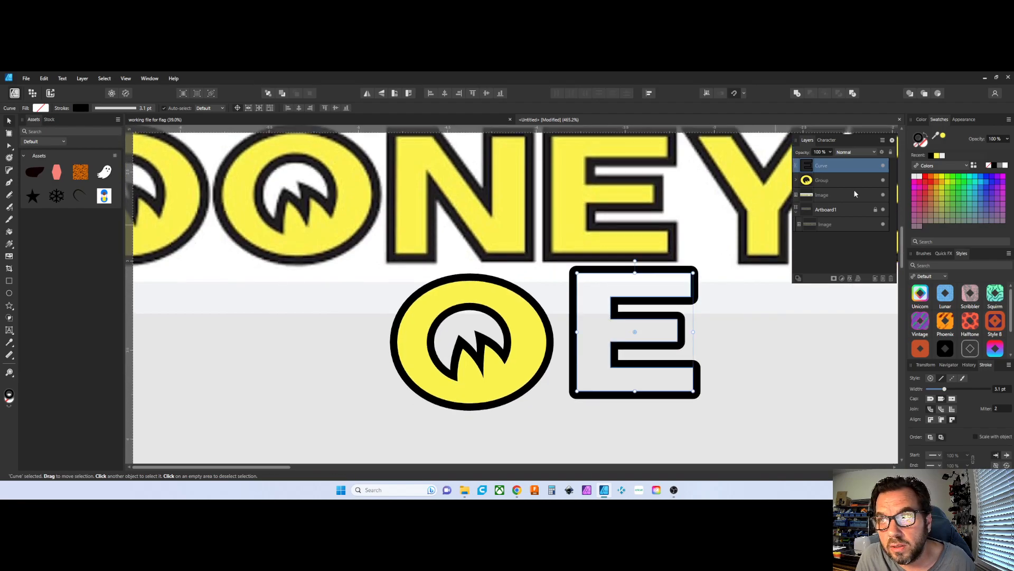
click(924, 142)
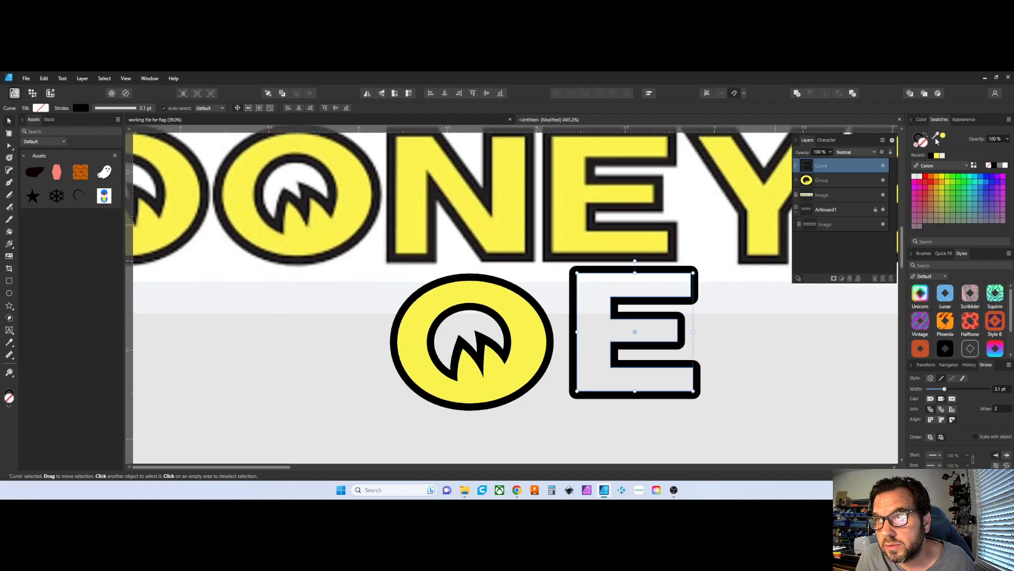
click(944, 138)
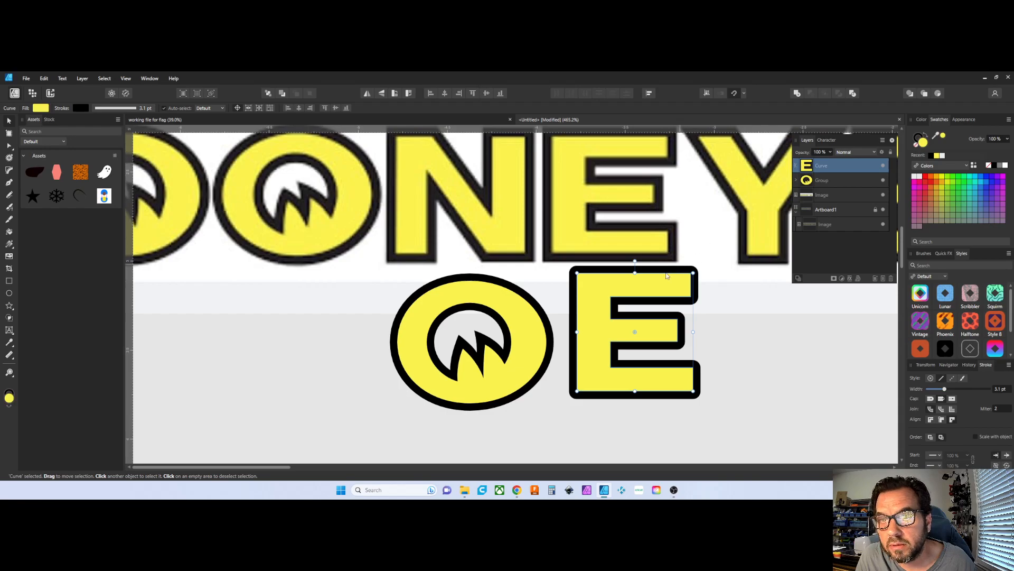
Give the E's stroke a miter join for sharp corners and line the letter up beside the copied O
drag(640, 284, 640, 297)
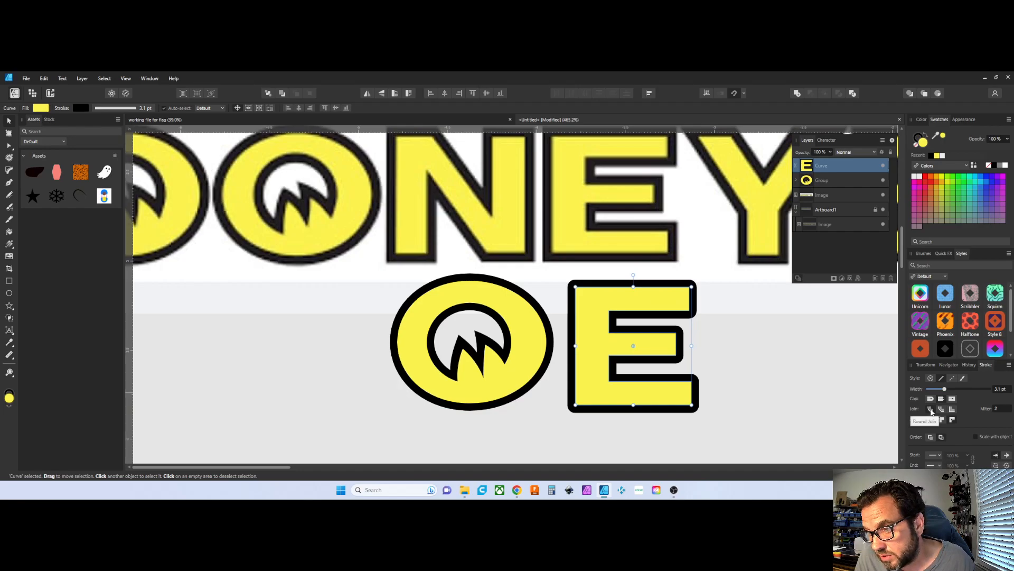
click(952, 409)
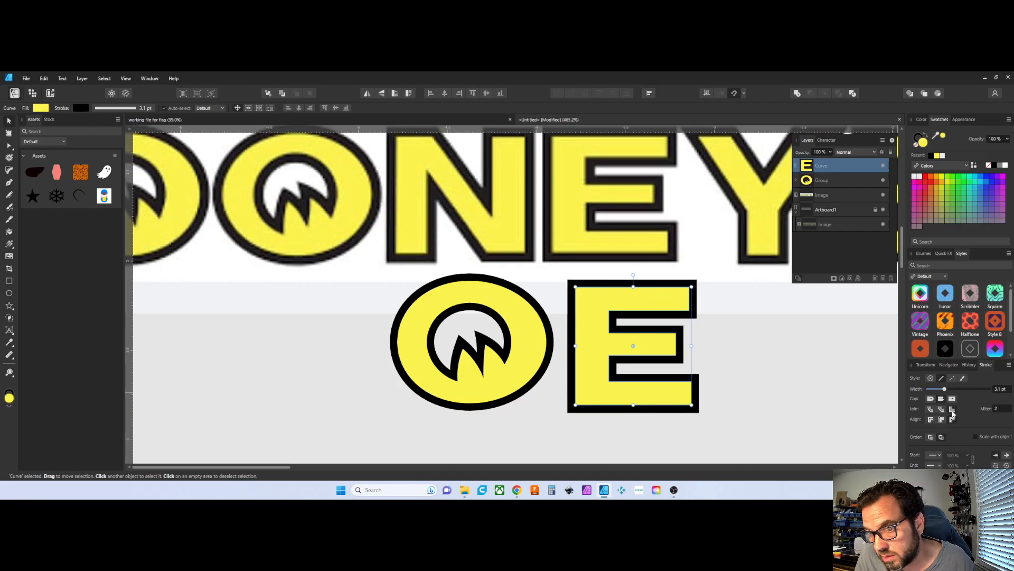
mouse_move(645, 294)
mouse_down()
mouse_move(636, 143)
mouse_move(639, 305)
mouse_up()
scroll(631, 304, down, 3)
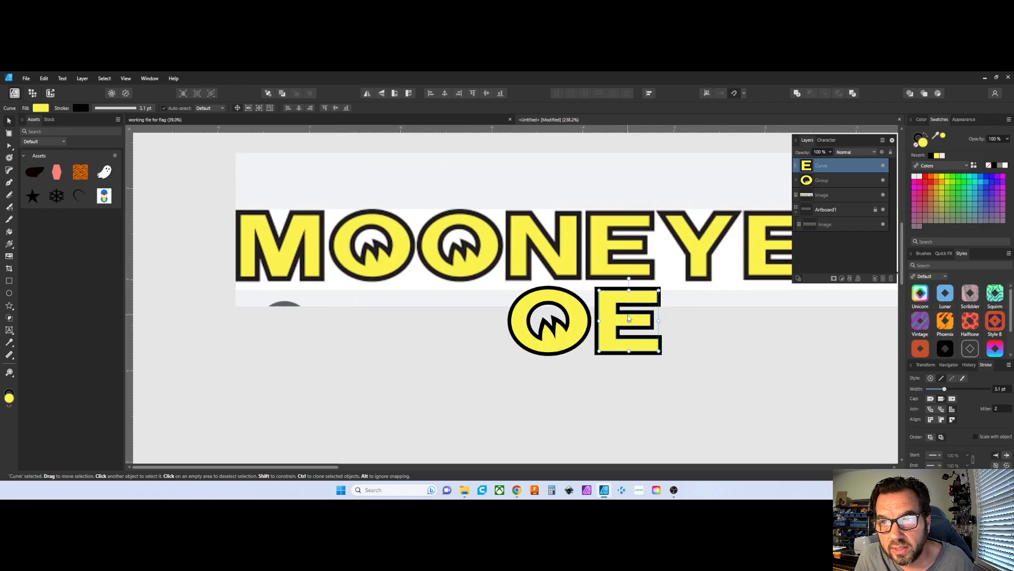
Slim the E's middle arm by moving its upper edge down and its lower edge slightly up
scroll(629, 317, up, 2)
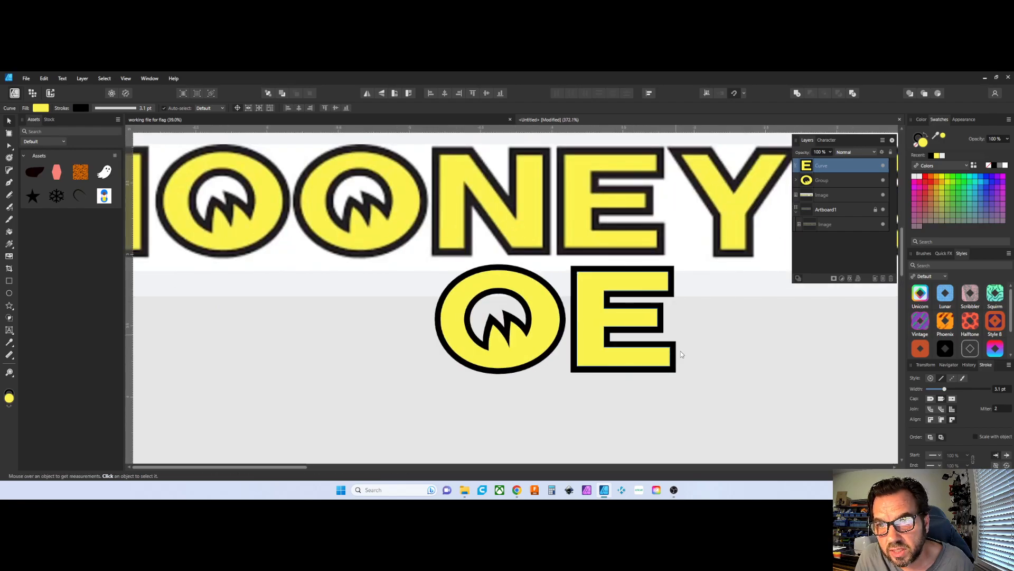
scroll(681, 349, up, 1)
key(a)
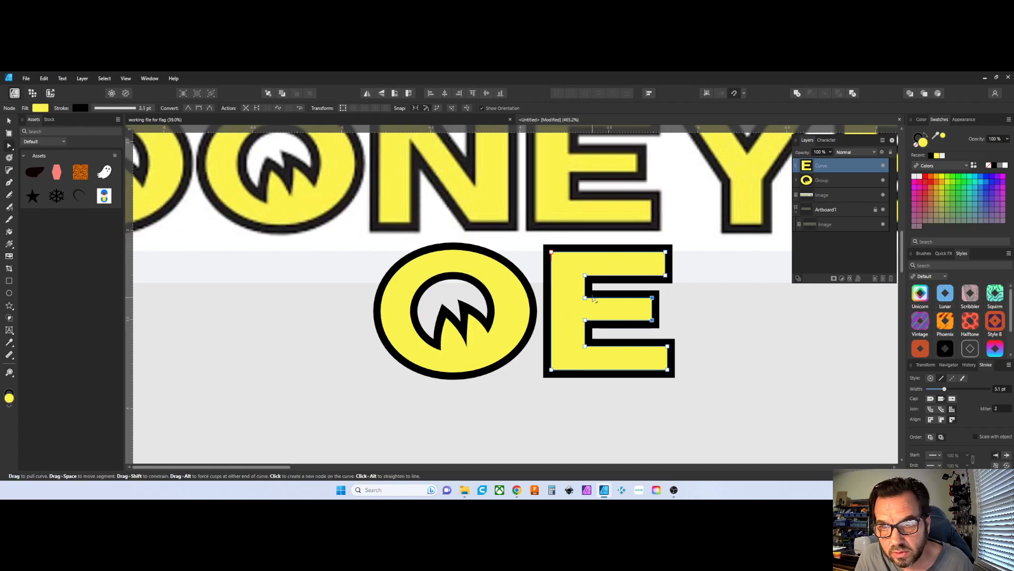
drag(580, 292, 661, 304)
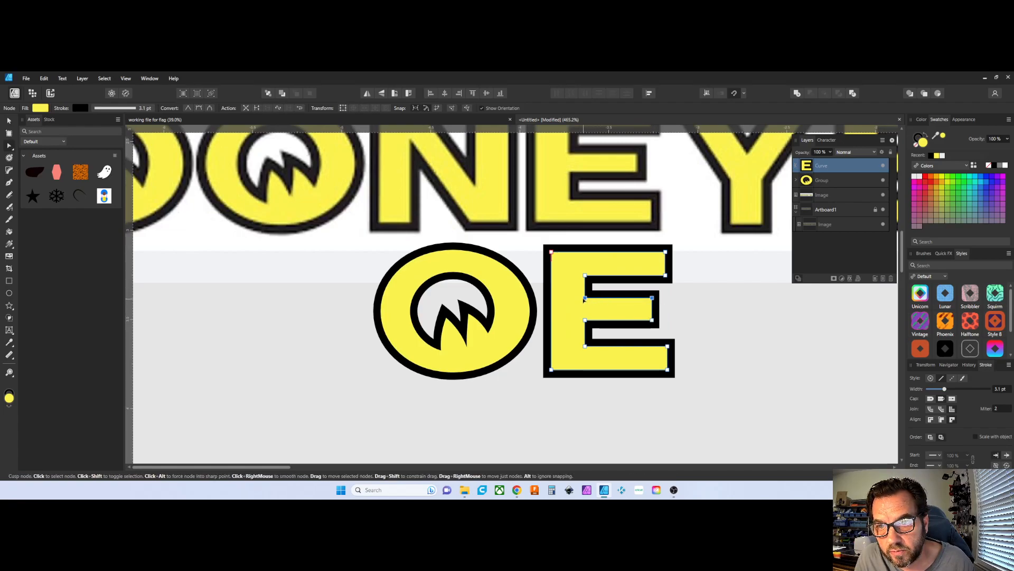
drag(585, 299, 669, 326)
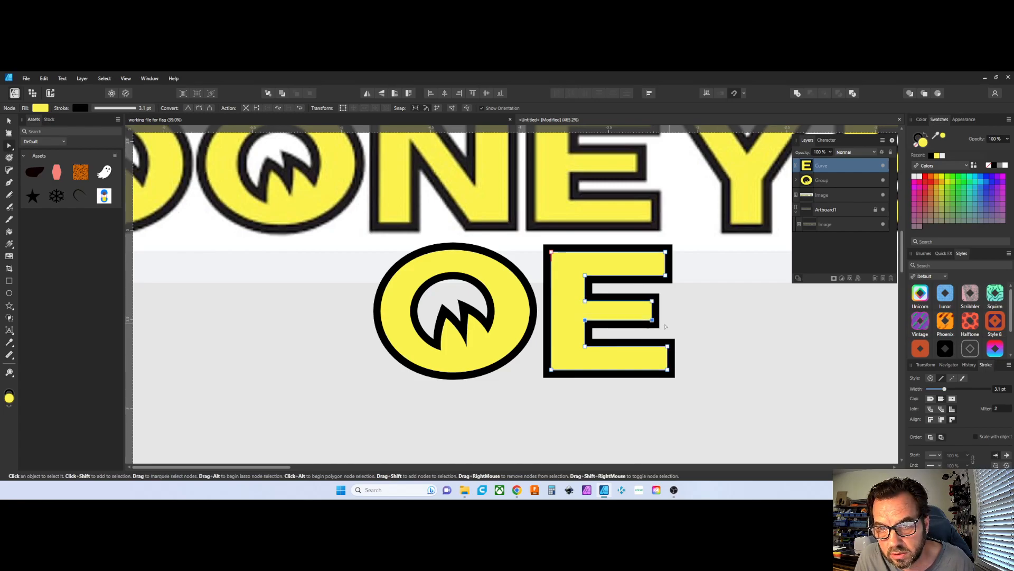
drag(586, 320, 586, 318)
click(712, 310)
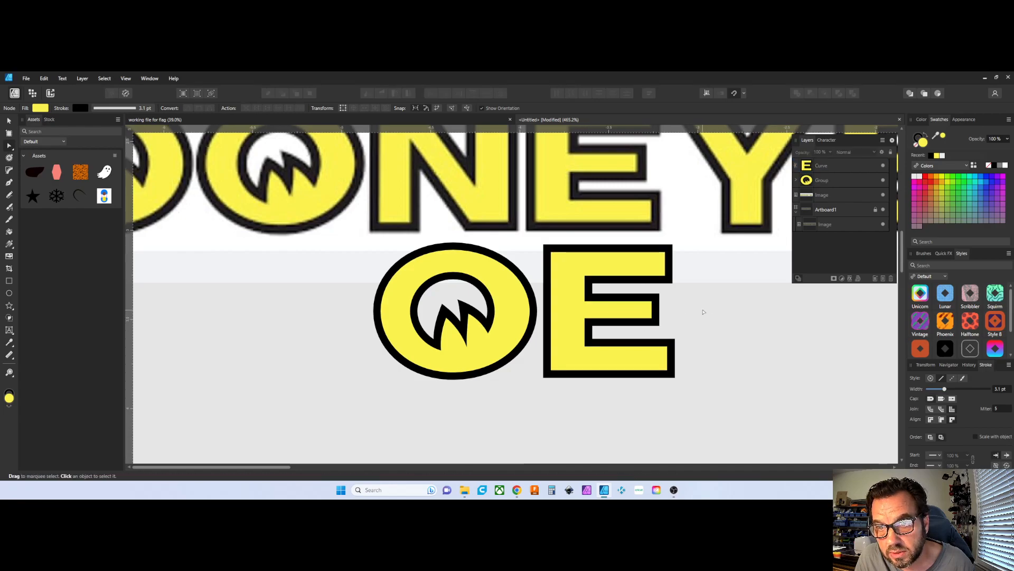
Examine the jagged inner edges of the copied O and compare the redrawn letters' edges with the reference logo up close
scroll(703, 311, down, 1)
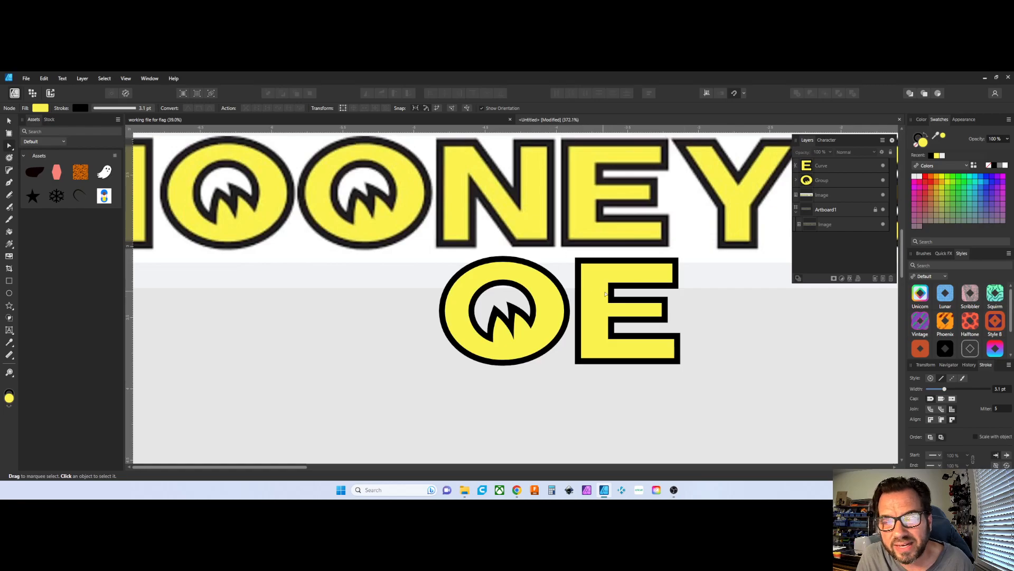
scroll(606, 294, up, 2)
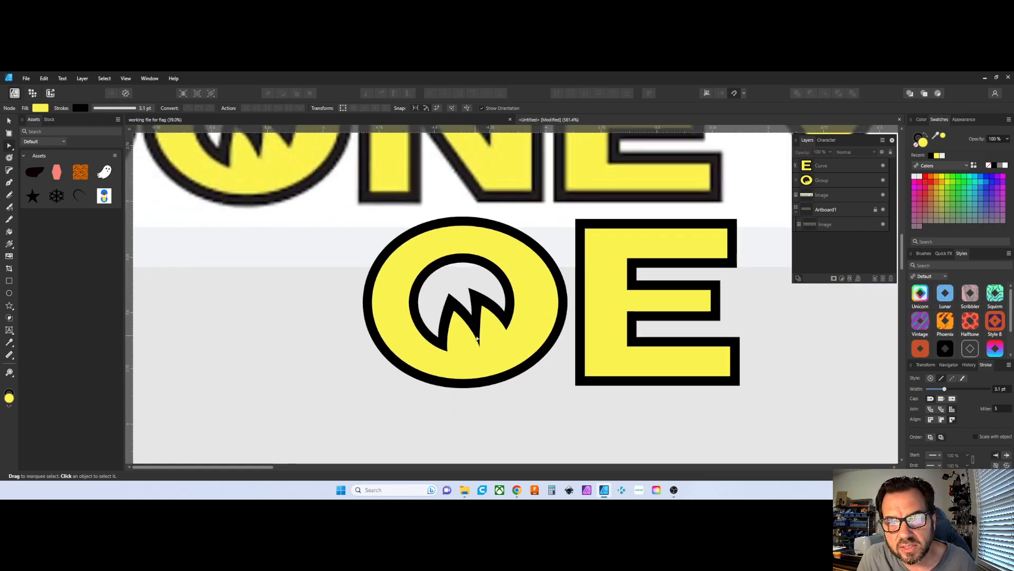
scroll(479, 328, up, 8)
scroll(479, 328, up, 2)
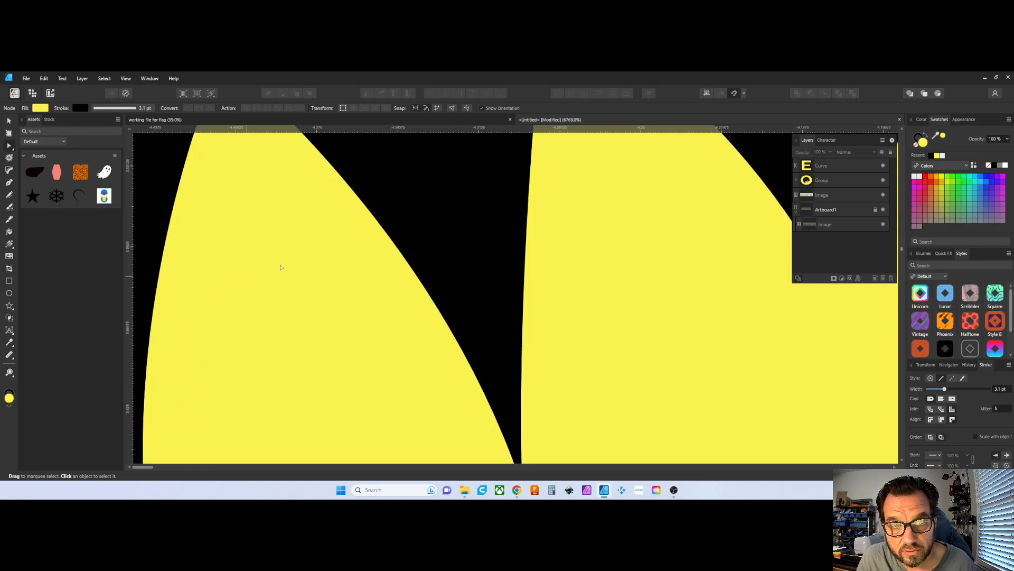
scroll(439, 275, down, 1)
scroll(439, 274, up, 5)
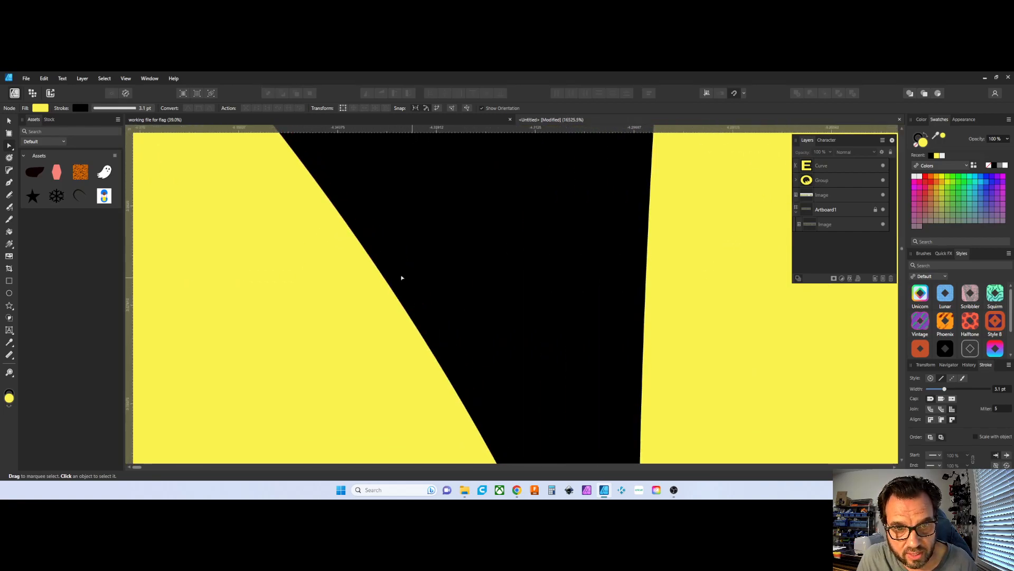
scroll(467, 298, down, 5)
scroll(535, 412, down, 2)
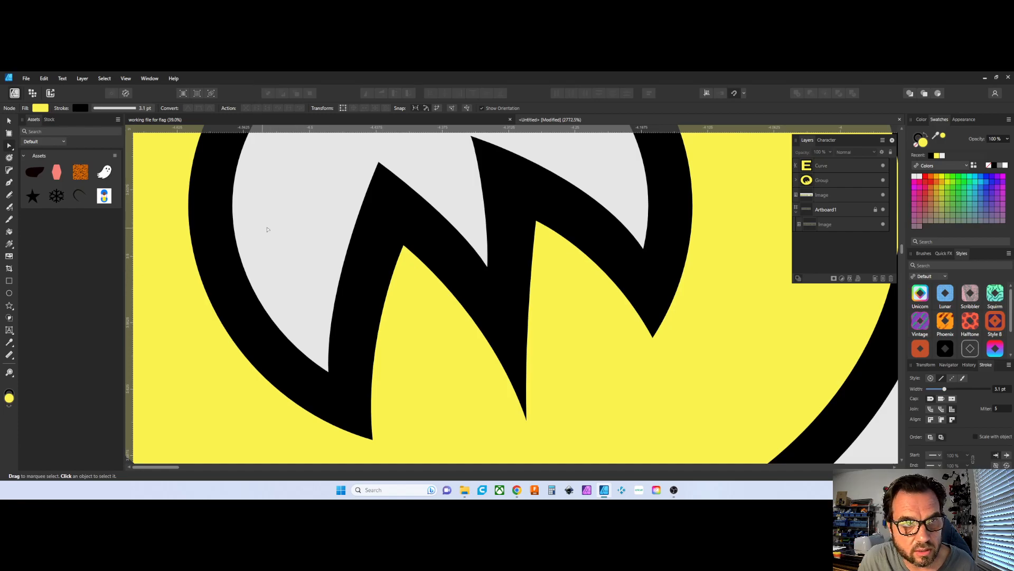
scroll(520, 254, down, 2)
scroll(510, 243, up, 11)
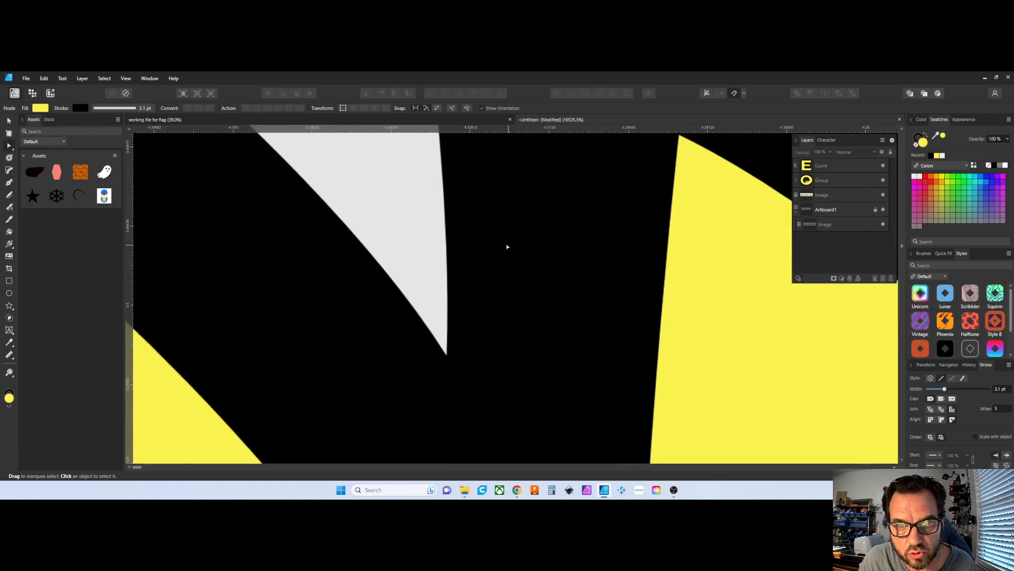
scroll(500, 243, down, 15)
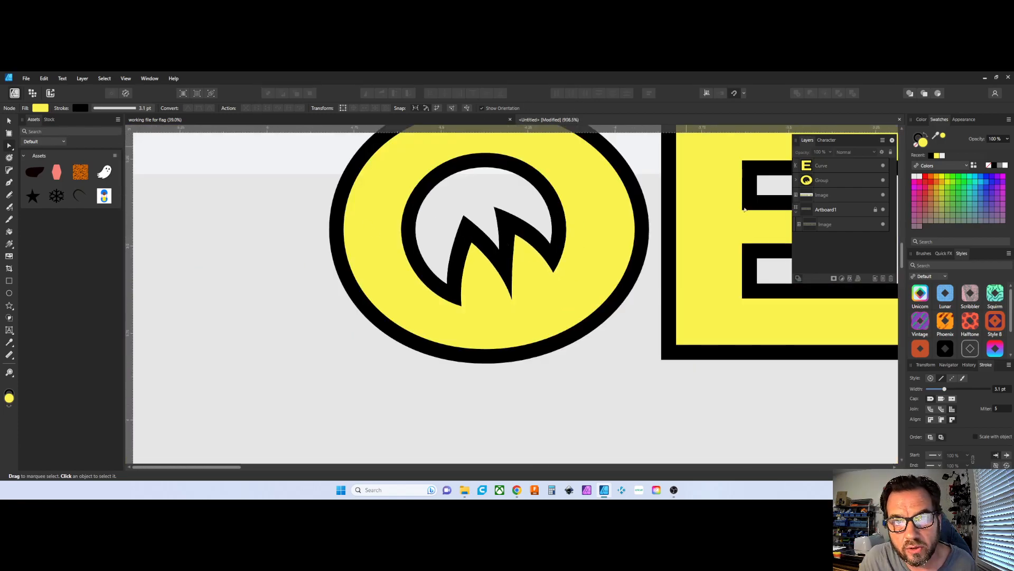
scroll(560, 273, down, 5)
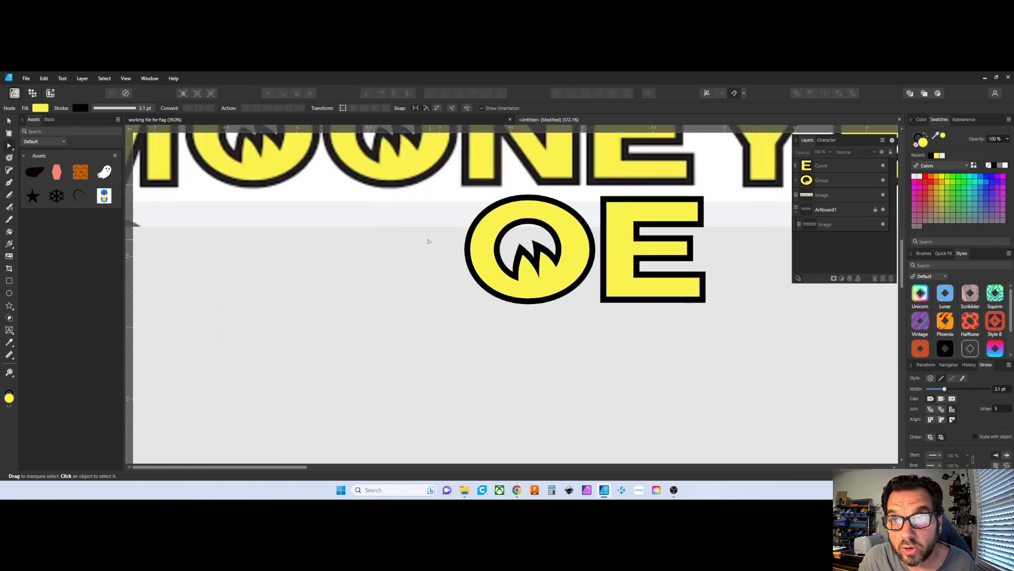
scroll(629, 243, up, 1)
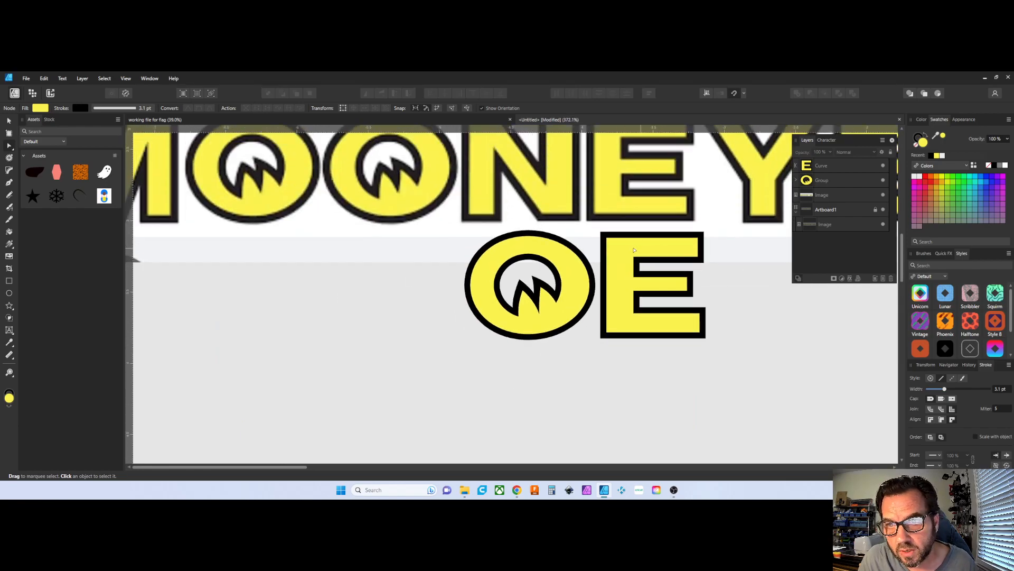
scroll(599, 202, up, 12)
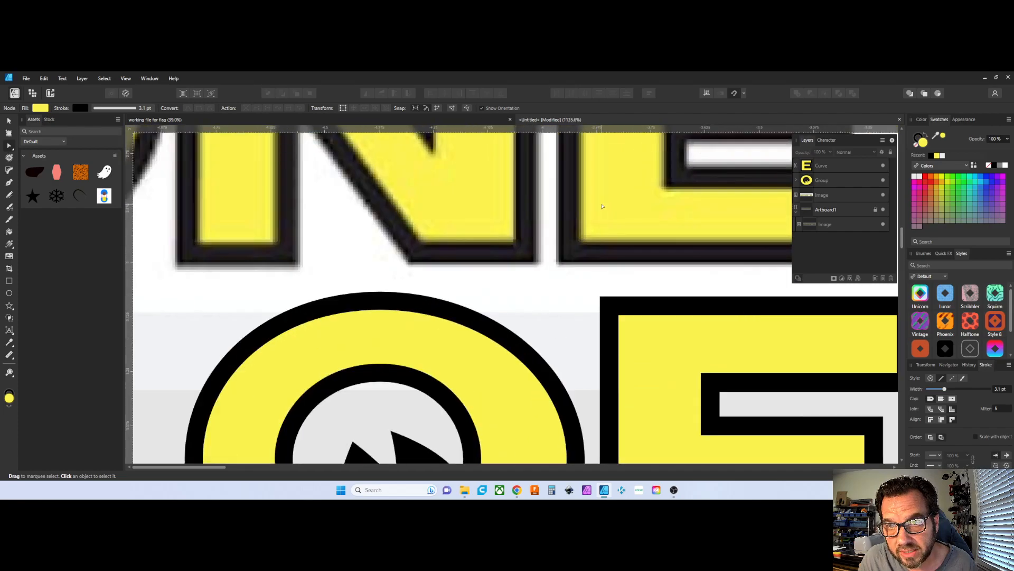
Examine the blurred pixel edges of the reference logo's letters up close, from the N and E back to the M and both O's
scroll(519, 245, up, 6)
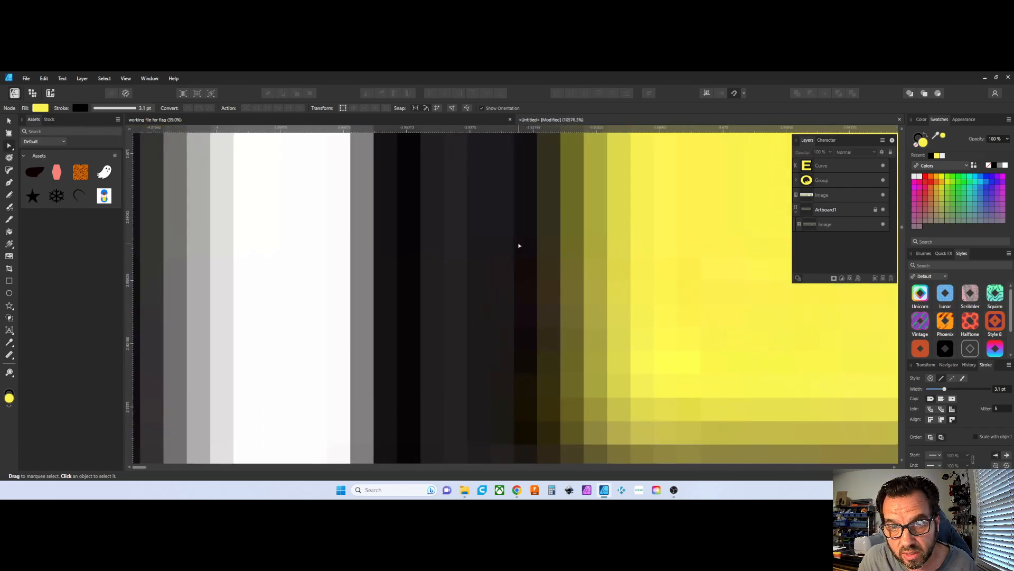
scroll(620, 238, down, 20)
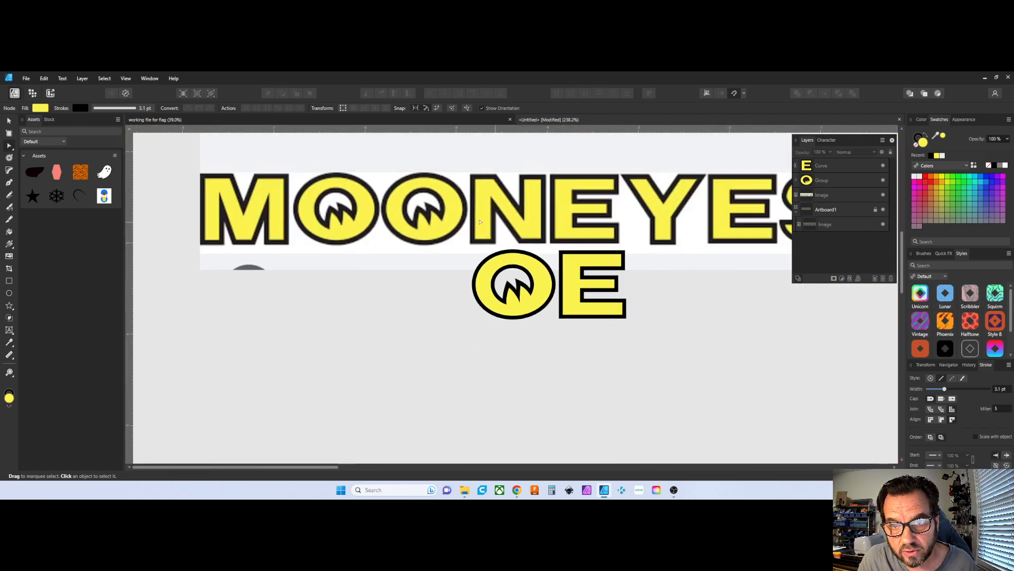
scroll(463, 222, up, 8)
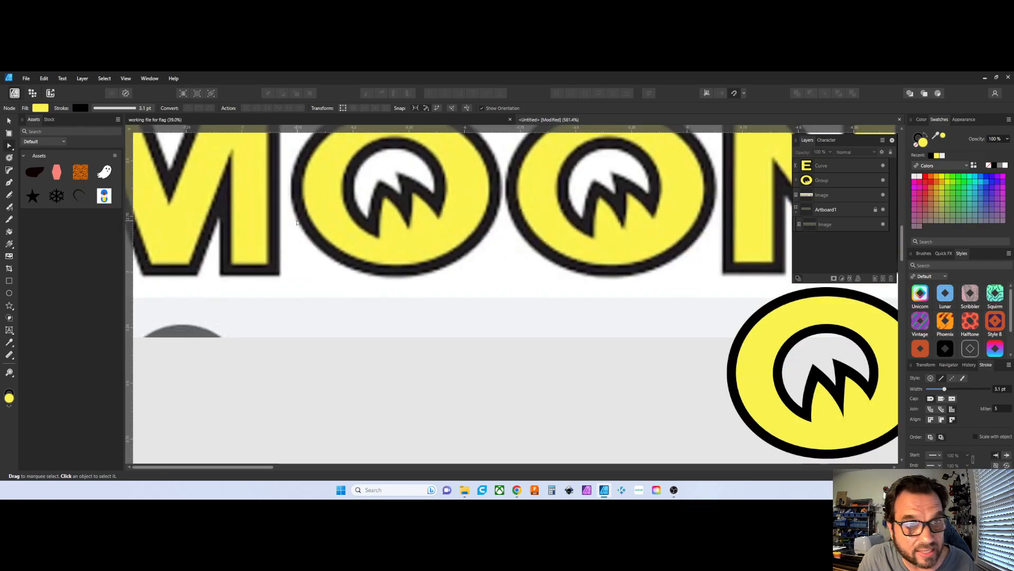
scroll(294, 220, up, 2)
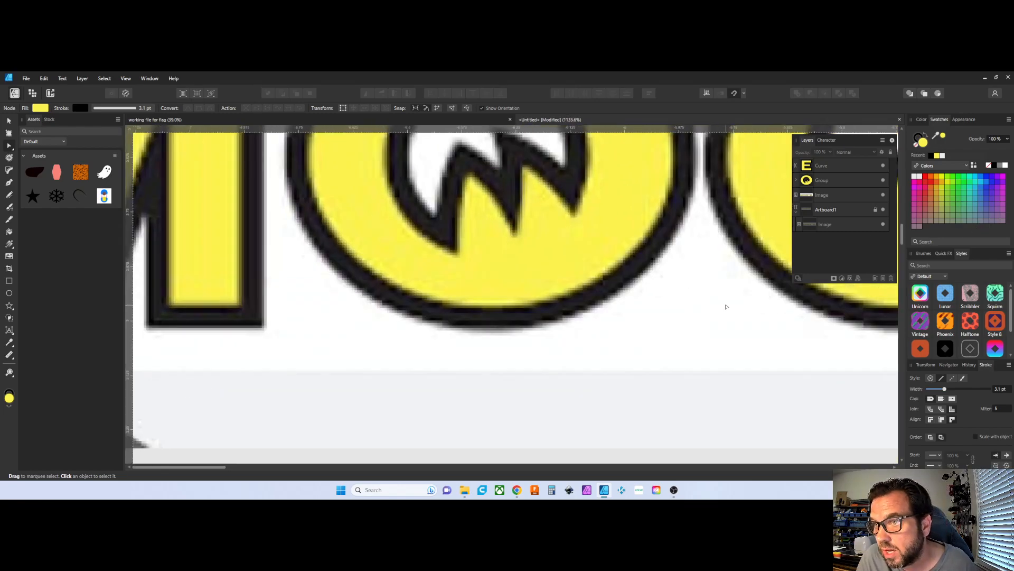
scroll(727, 307, down, 8)
scroll(736, 305, up, 5)
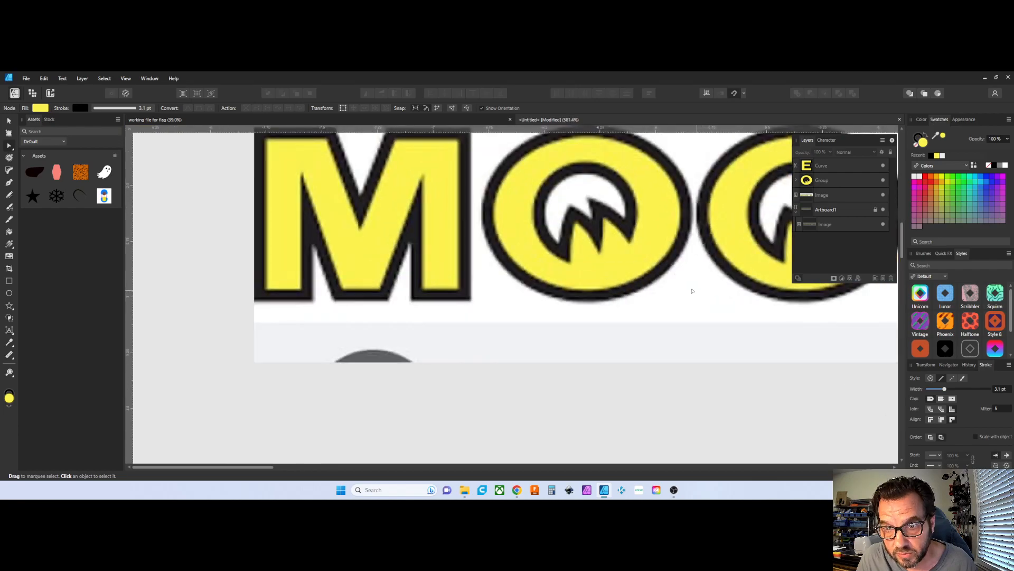
scroll(437, 229, down, 3)
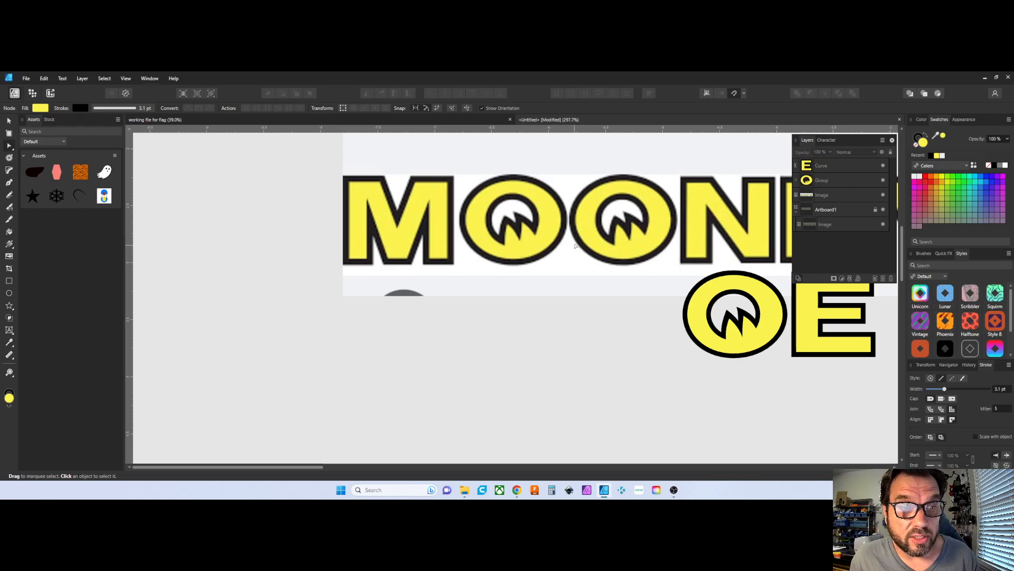
scroll(563, 248, up, 2)
scroll(563, 248, up, 2)
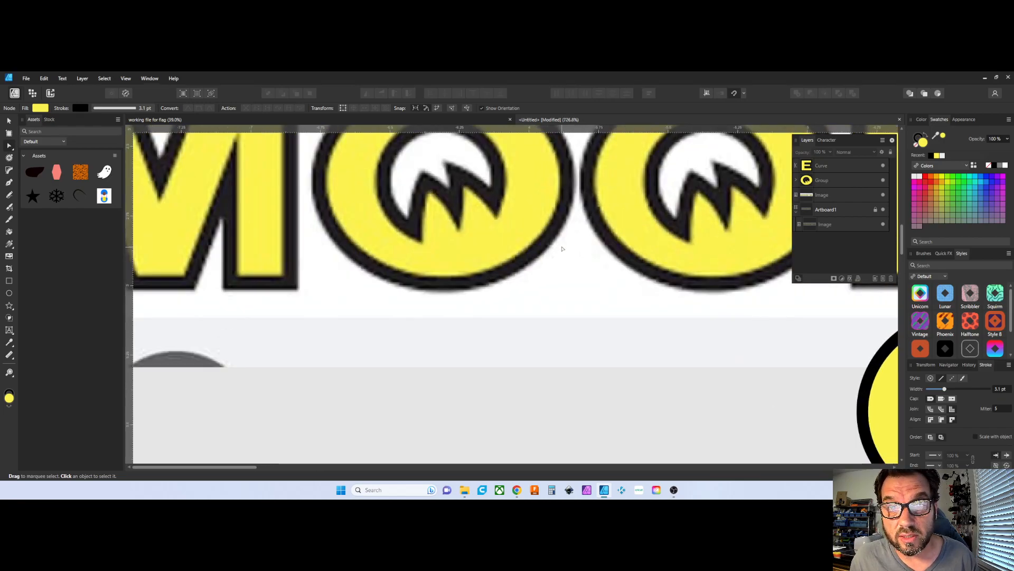
scroll(510, 249, up, 3)
scroll(509, 243, down, 8)
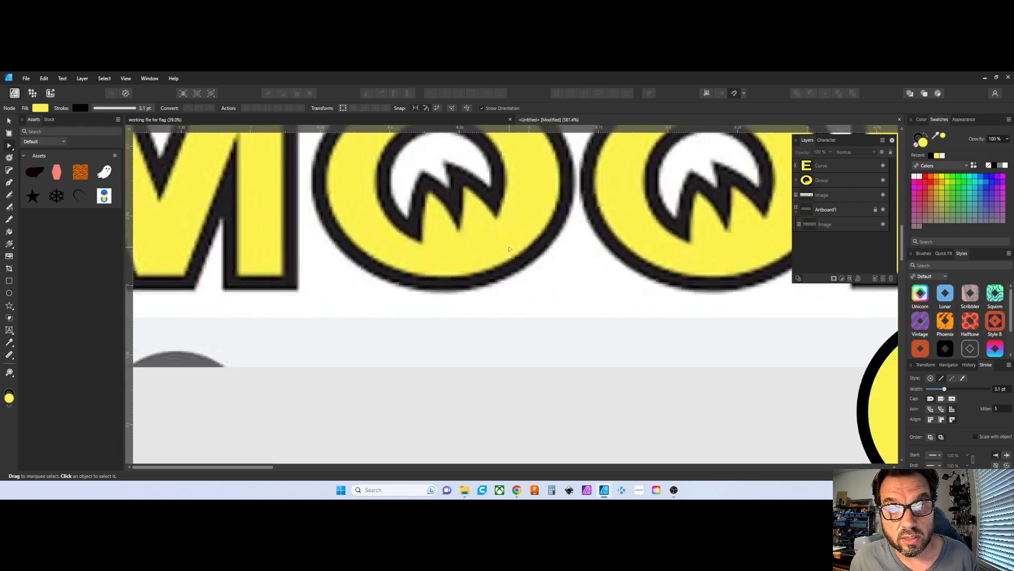
Compare the redrawn O and E with the full MOONEYES reference logo for shape, outline weight and edge sharpness
scroll(432, 239, up, 1)
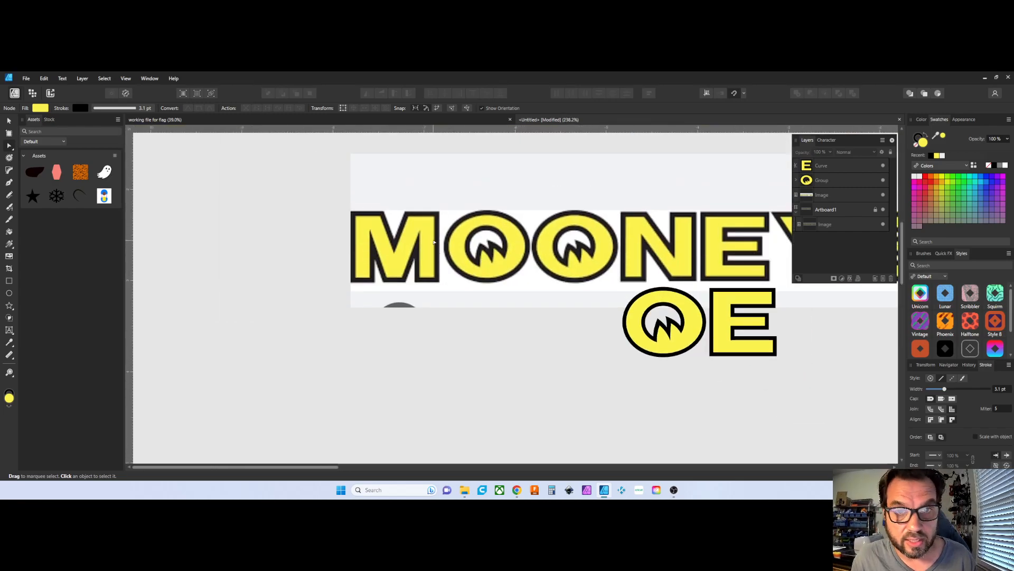
scroll(436, 243, up, 2)
scroll(461, 249, down, 2)
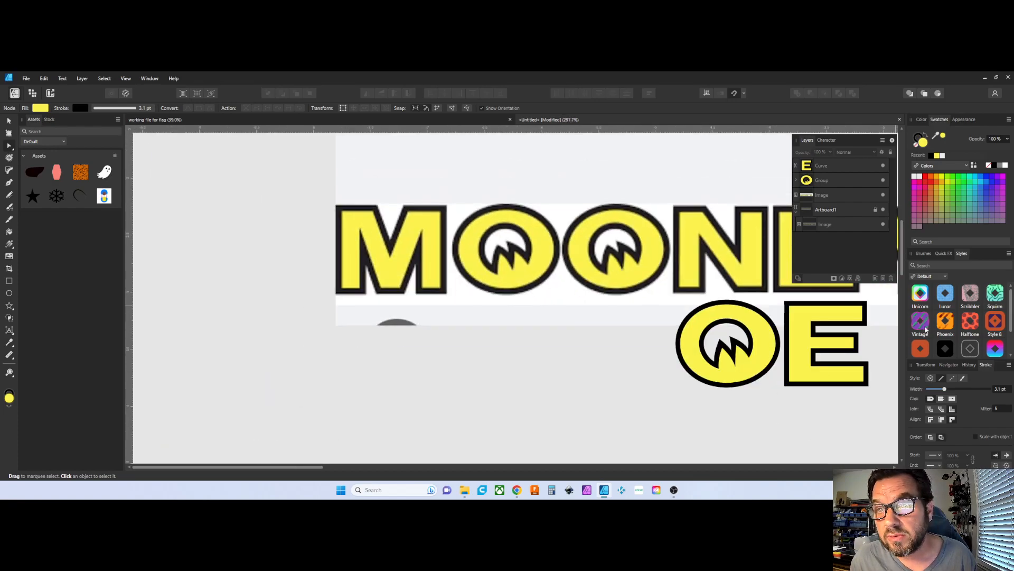
scroll(612, 351, up, 2)
drag(629, 335, 420, 323)
scroll(420, 308, down, 1)
scroll(420, 308, down, 4)
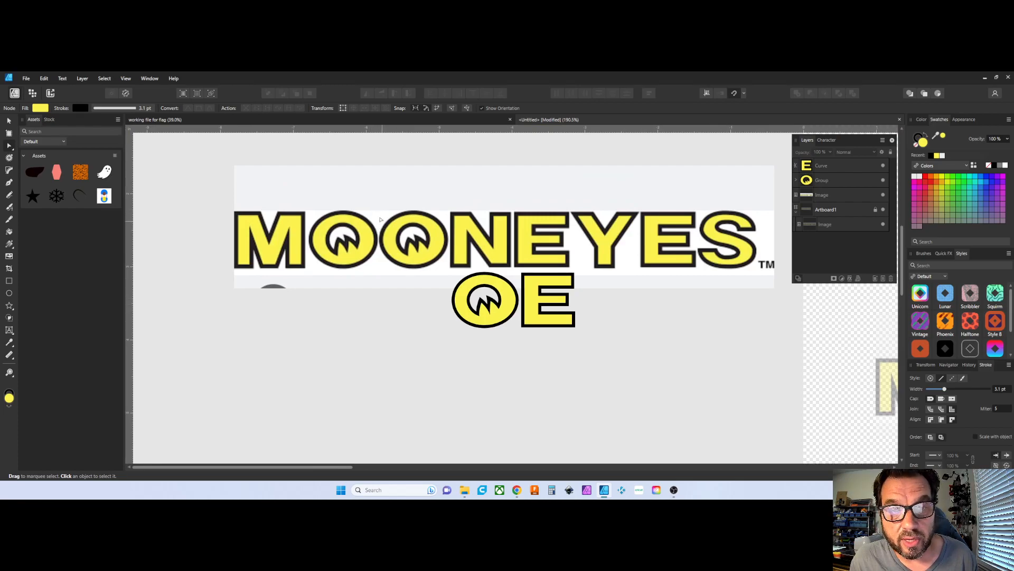
scroll(384, 267, up, 2)
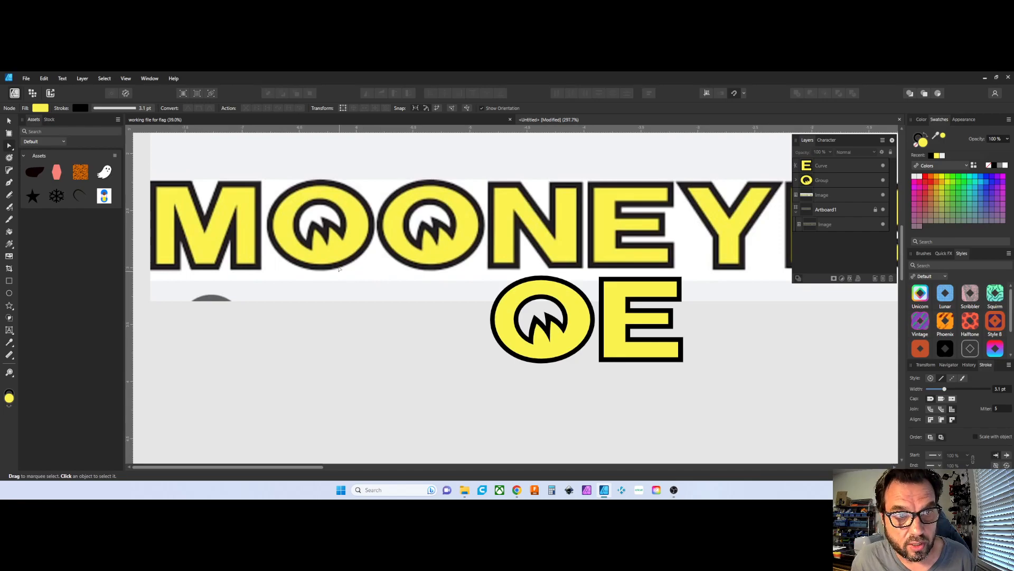
scroll(377, 257, down, 5)
scroll(708, 282, up, 4)
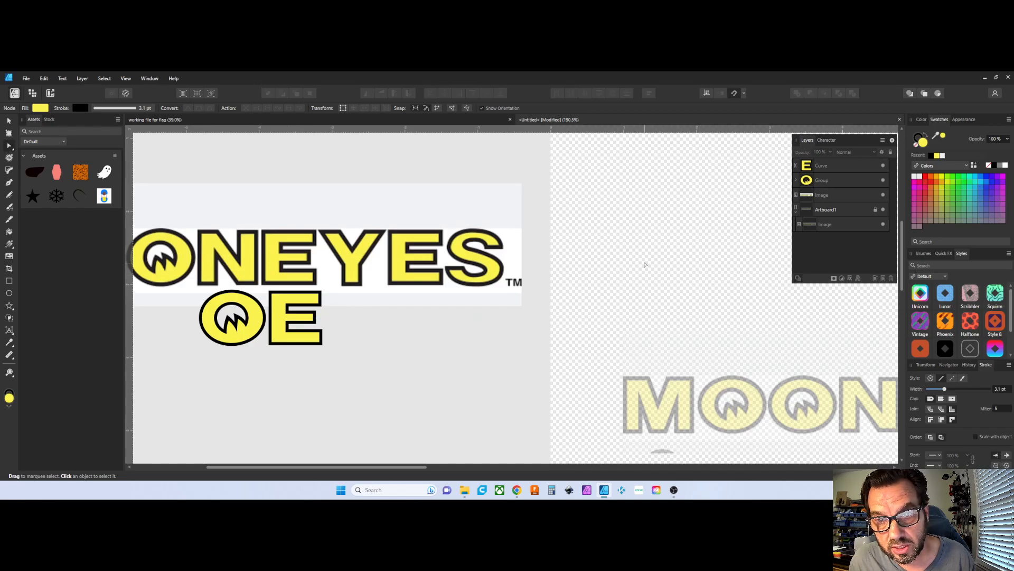
scroll(220, 305, up, 4)
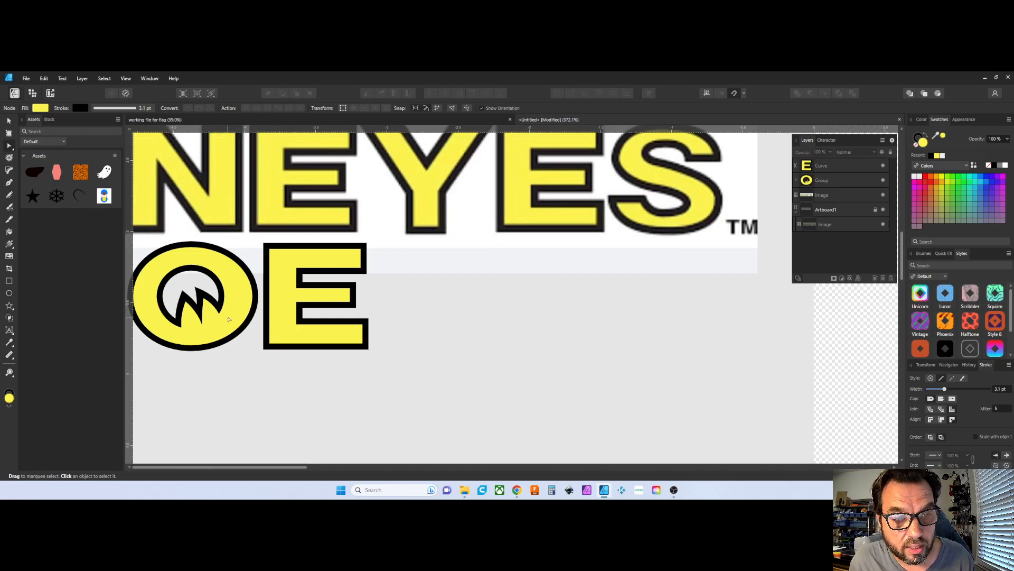
drag(230, 319, 320, 333)
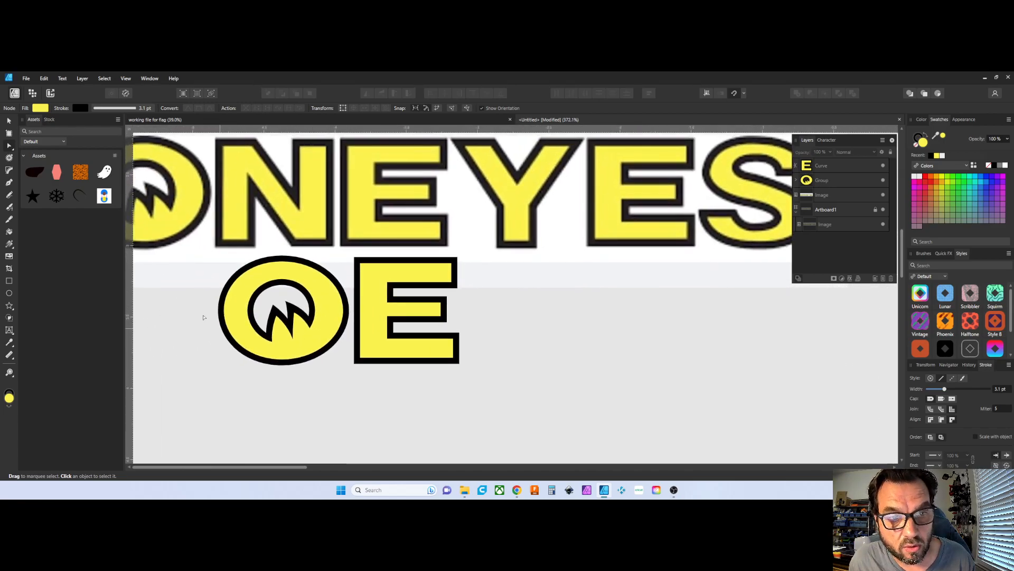
scroll(460, 293, down, 4)
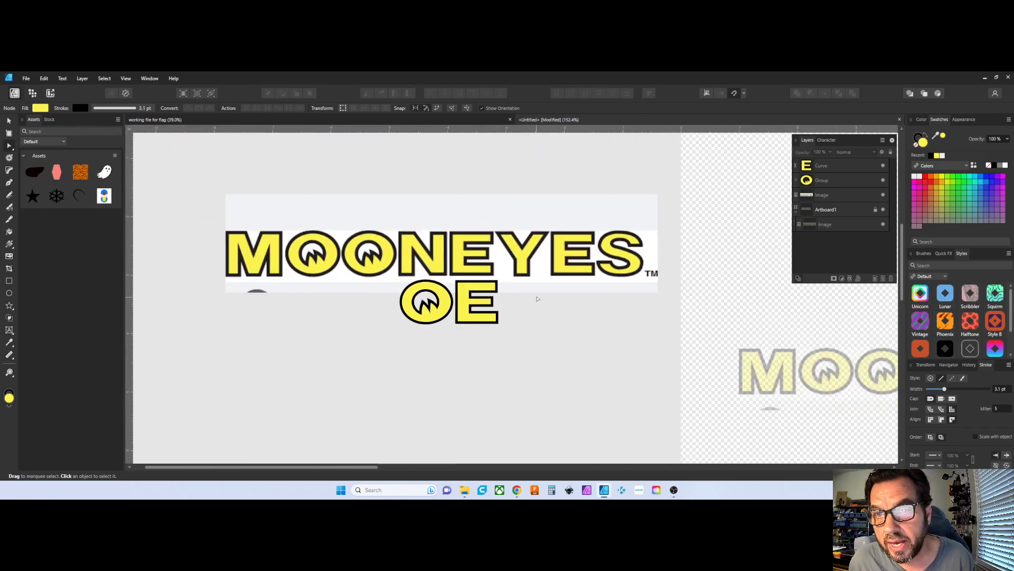
click(824, 174)
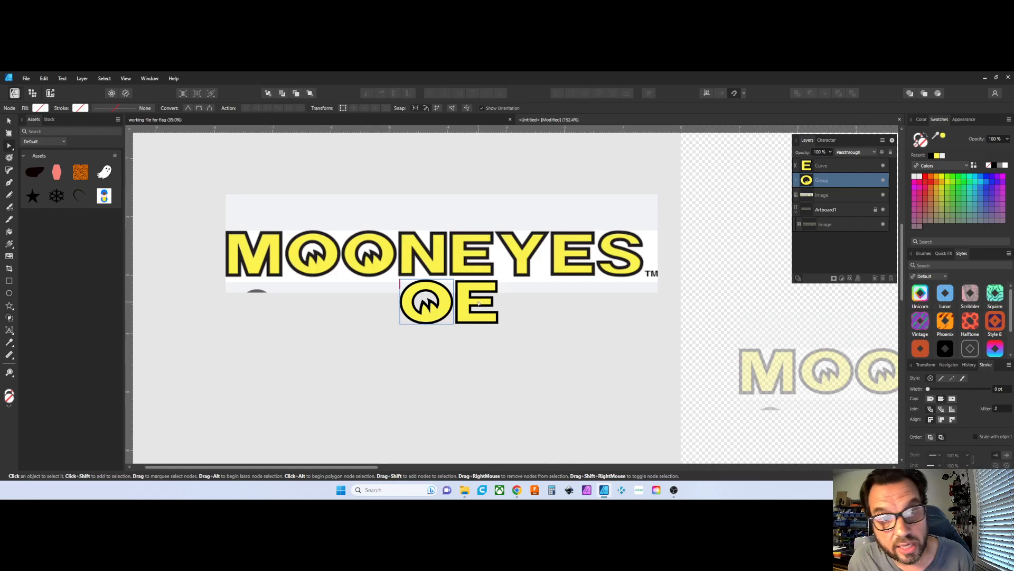
scroll(477, 298, down, 1)
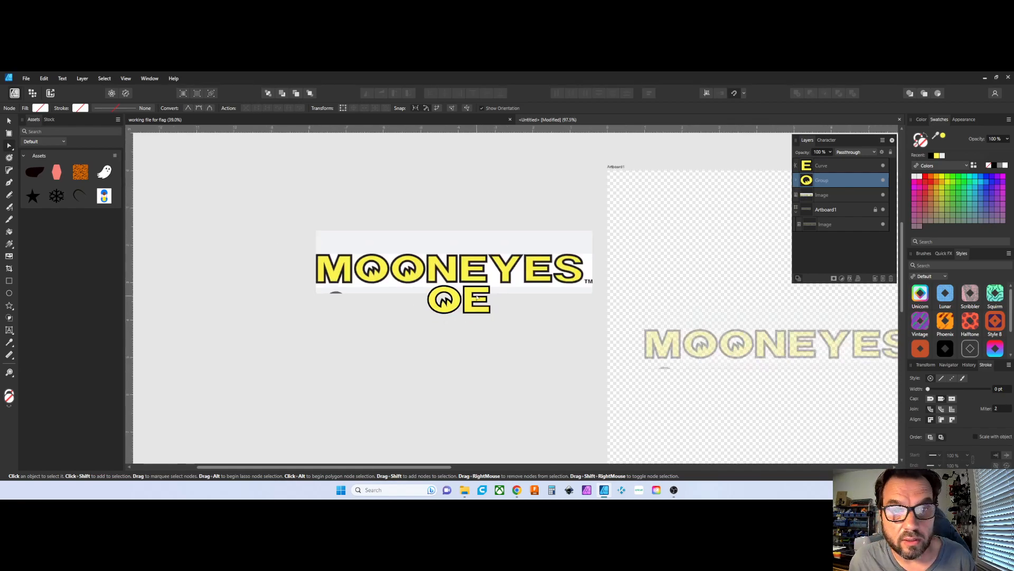
scroll(480, 296, up, 3)
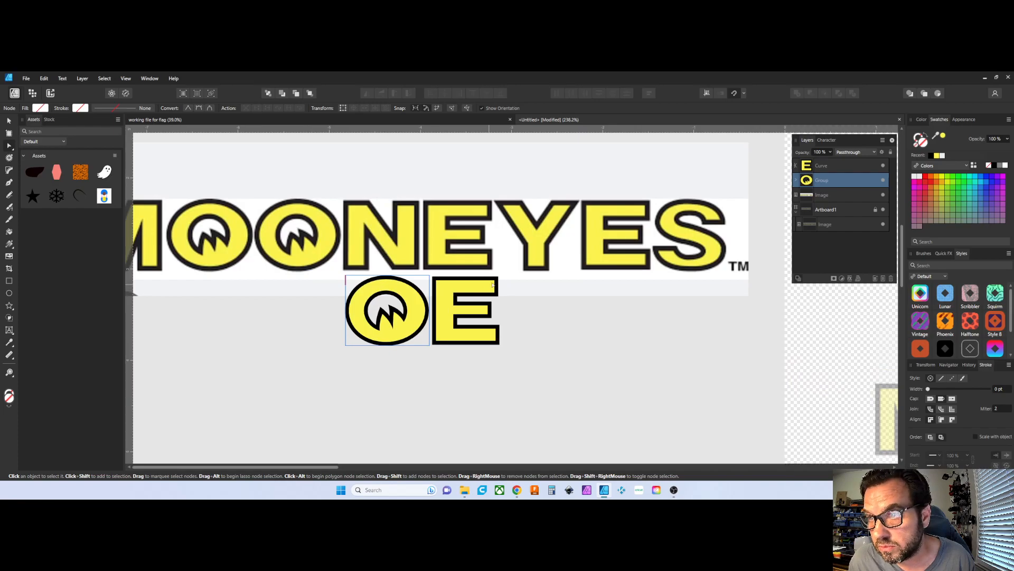
scroll(530, 275, down, 1)
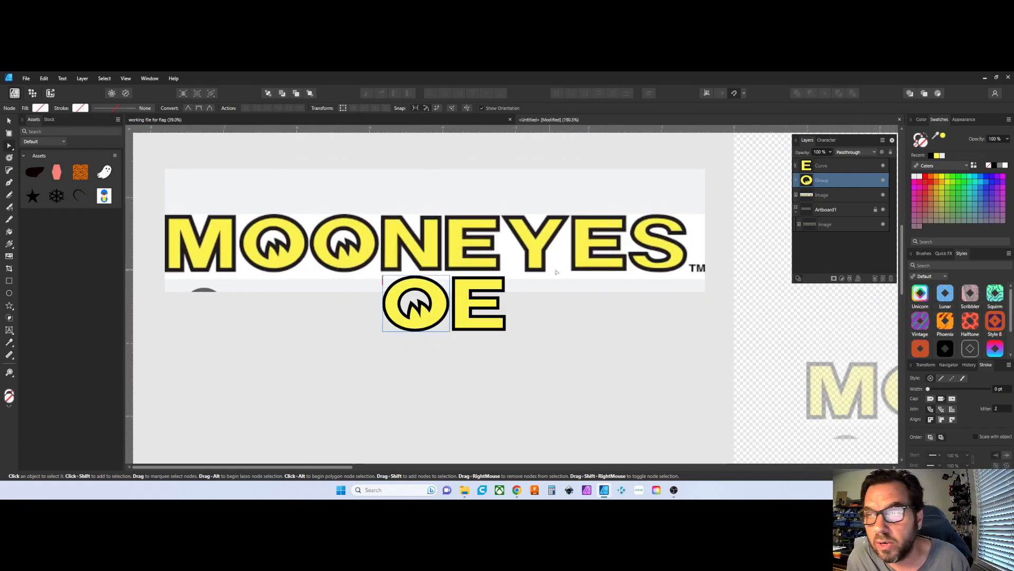
scroll(386, 290, down, 3)
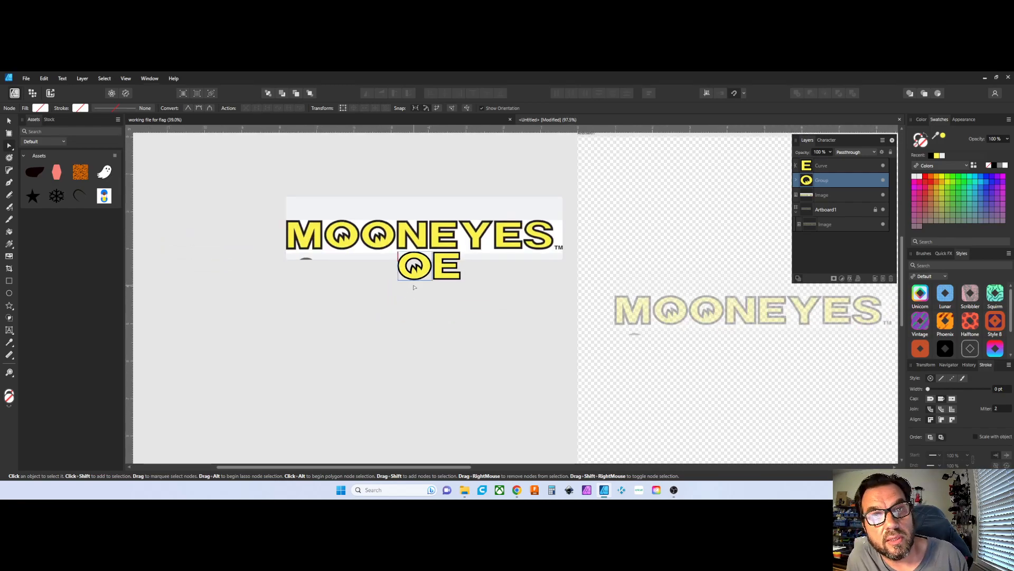
scroll(415, 287, up, 2)
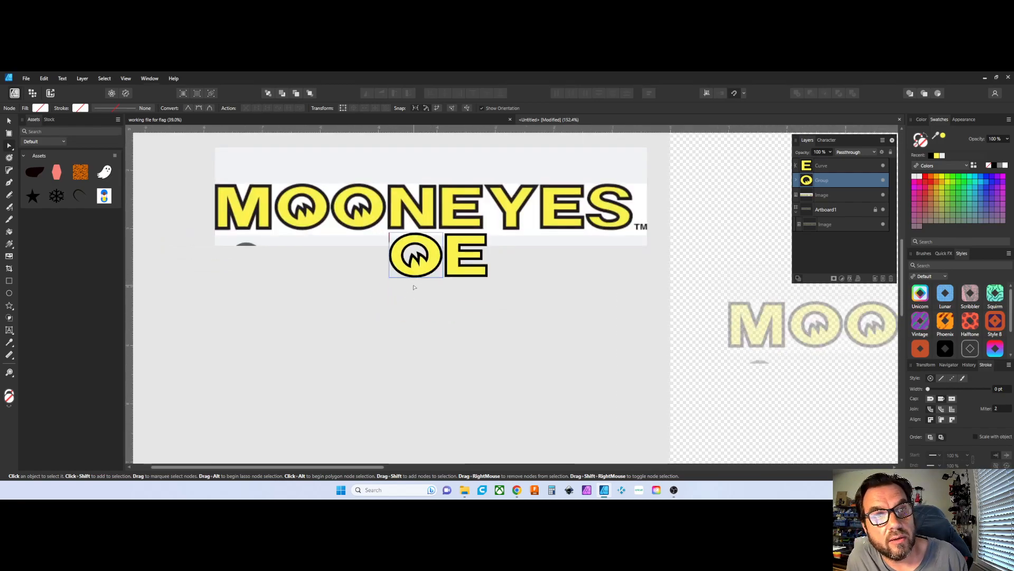
click(674, 490)
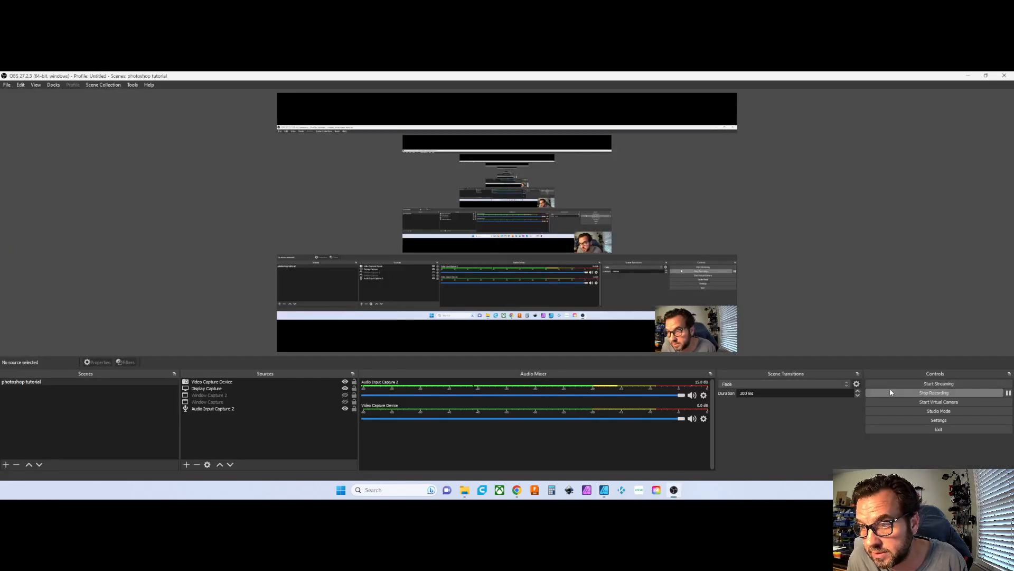